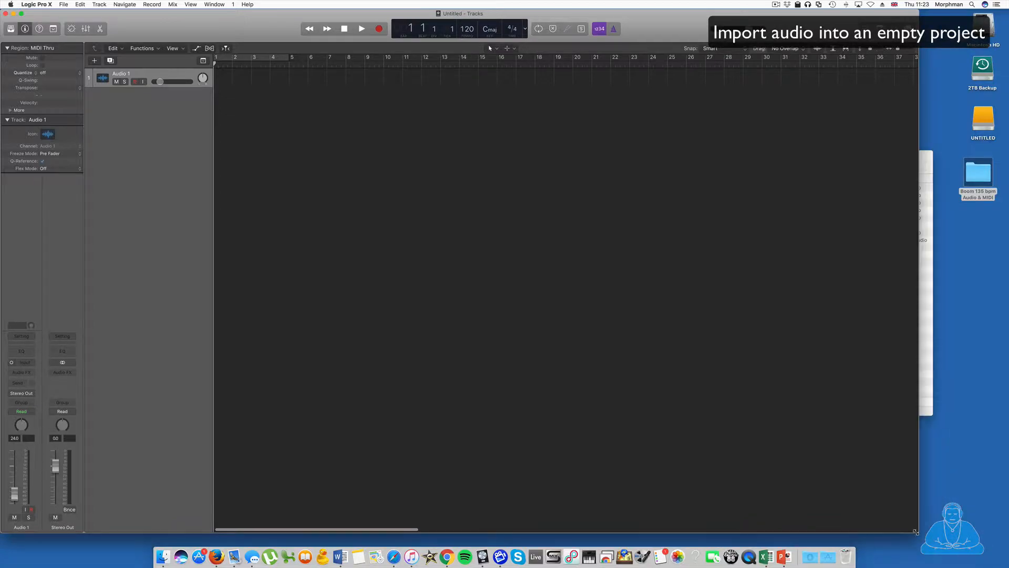
Save the project under the name "boom test 1"
{"action": "left_click", "coordinate": [923, 321]}
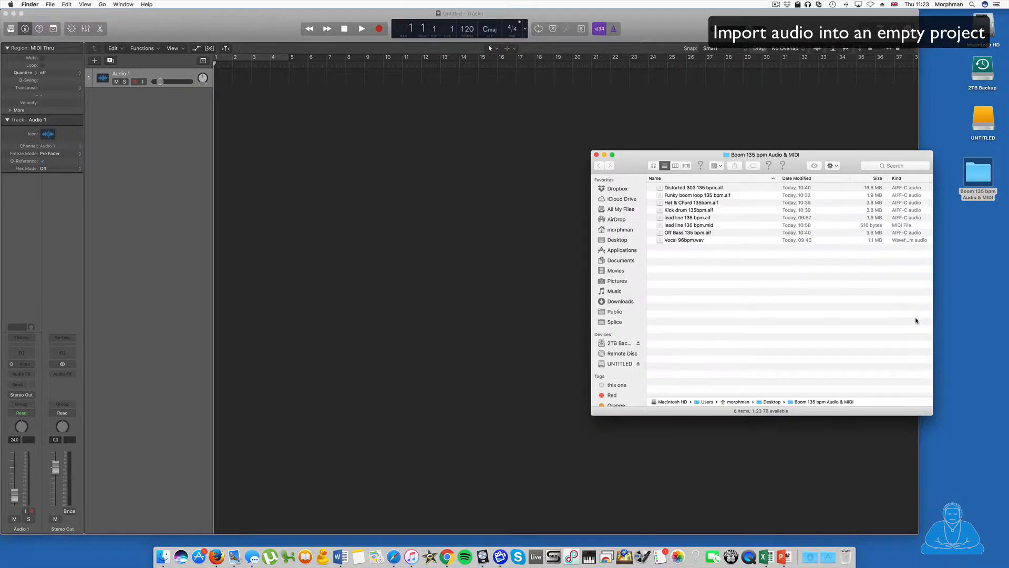
{"action": "left_click", "coordinate": [214, 24]}
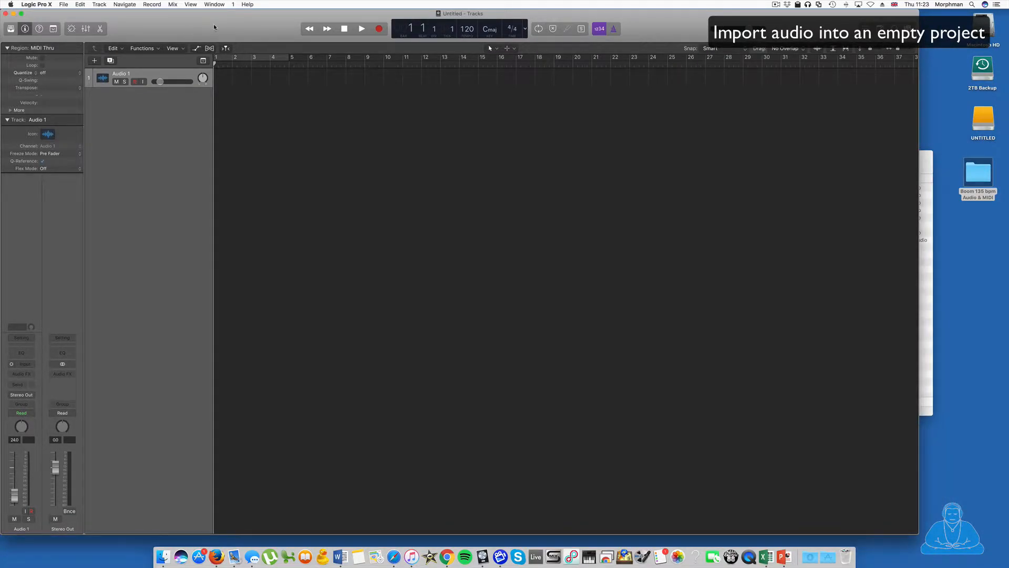
{"action": "left_click", "coordinate": [68, 4]}
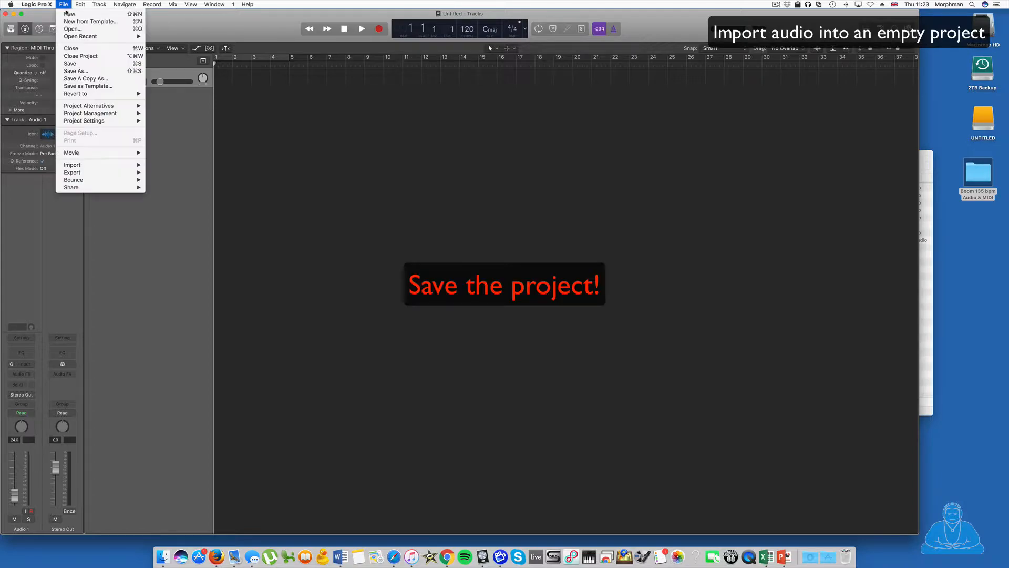
{"action": "left_click", "coordinate": [70, 74]}
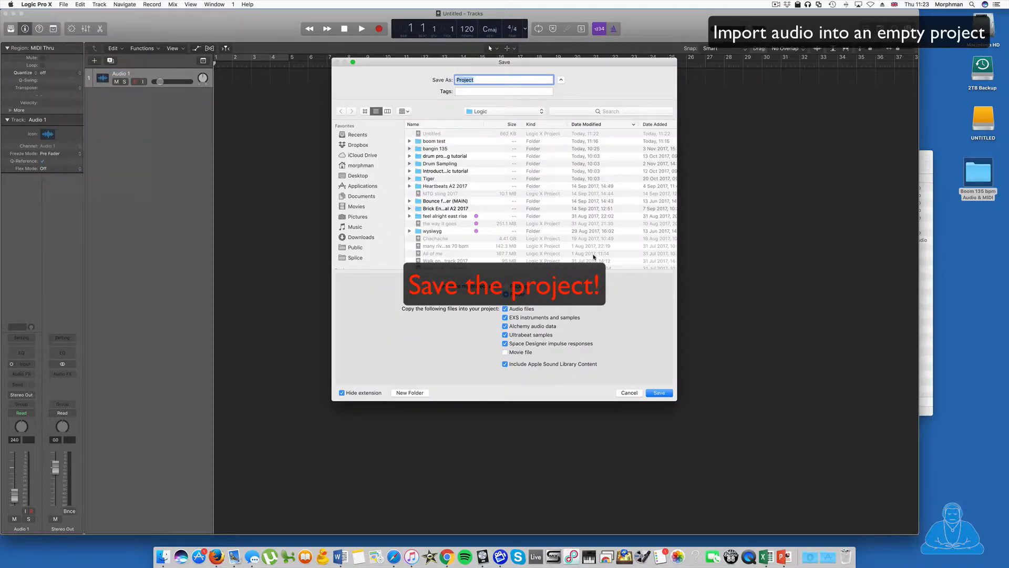
{"action": "type", "text": "boom test 1"}
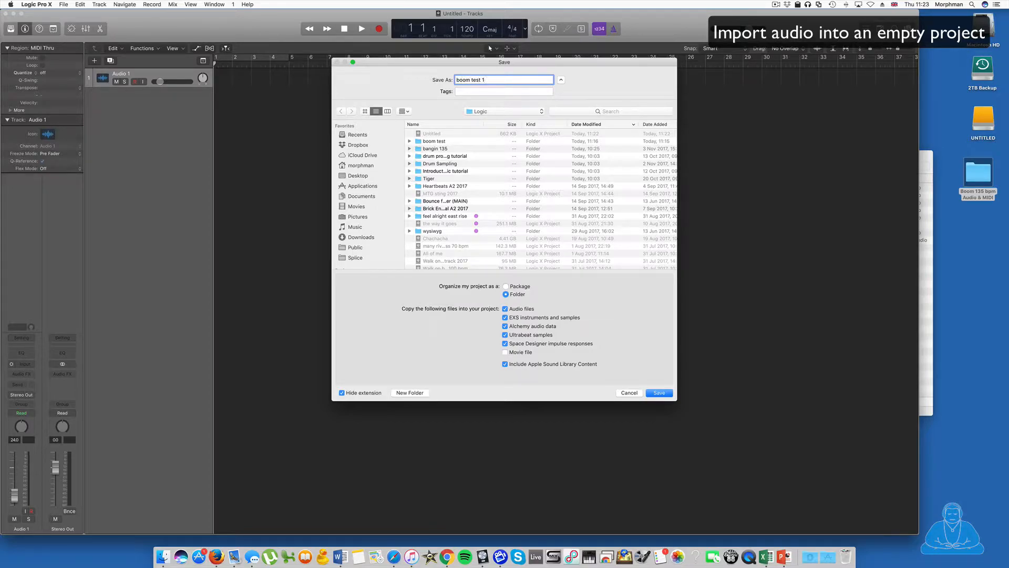
{"action": "key", "text": "Return"}
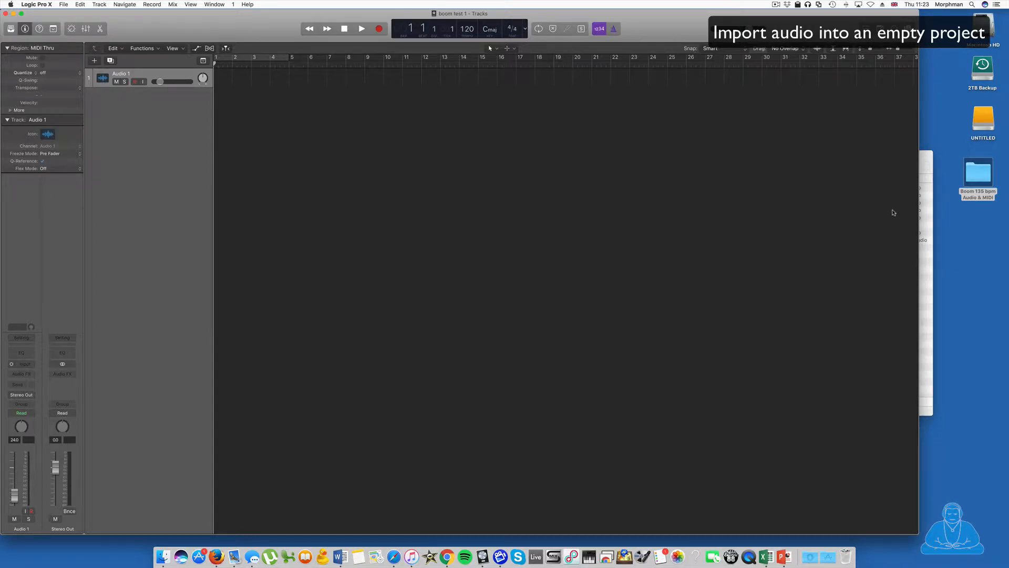
Import Kick drum 135bpm.aif from the Finder folder onto the Audio 1 track at bar 1, including its tempo information
{"action": "left_click", "coordinate": [928, 162]}
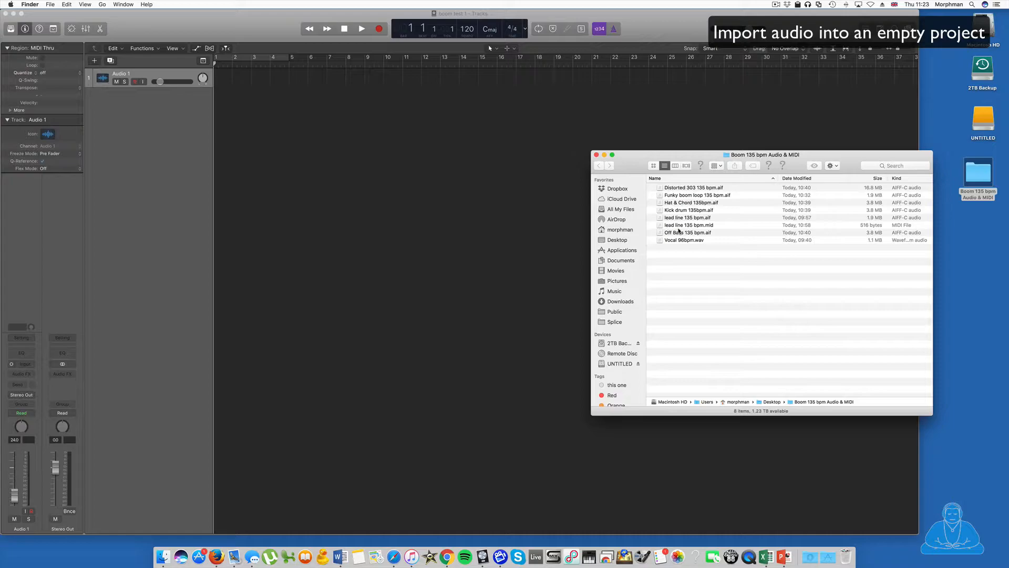
{"action": "left_click_drag", "start_coordinate": [661, 211], "coordinate": [221, 87]}
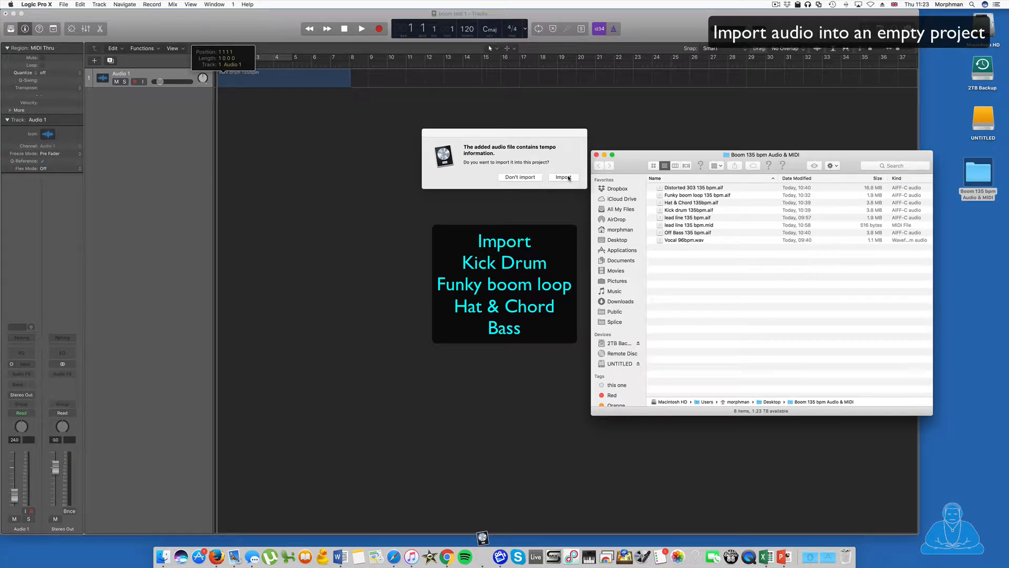
{"action": "left_click", "coordinate": [564, 177]}
Import the Funky boom loop, Hat & Chord and Off Bass 135 bpm files onto separate new tracks starting at bar 1
{"action": "left_click", "coordinate": [925, 178]}
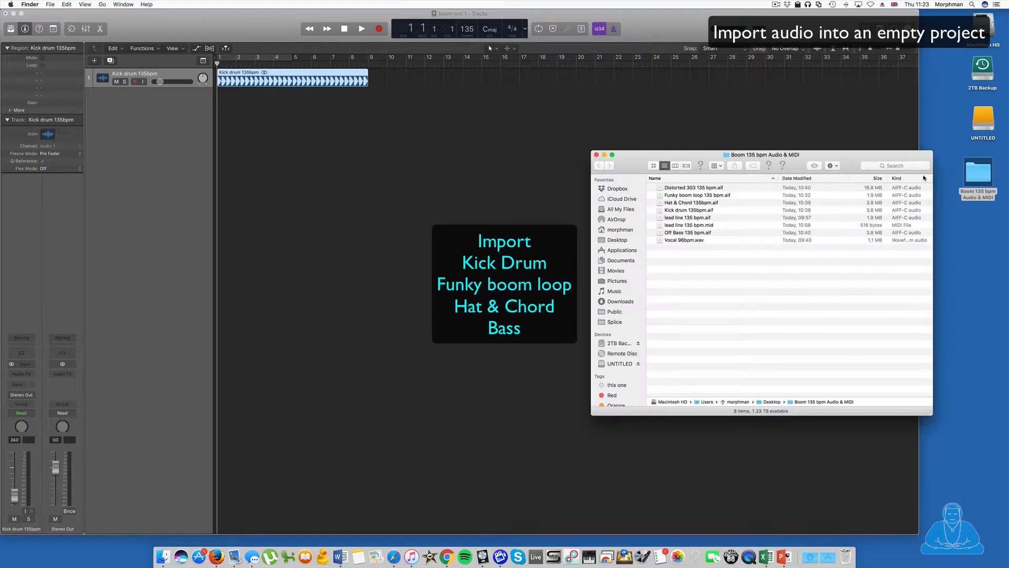
{"action": "left_click_drag", "start_coordinate": [662, 196], "coordinate": [225, 123]}
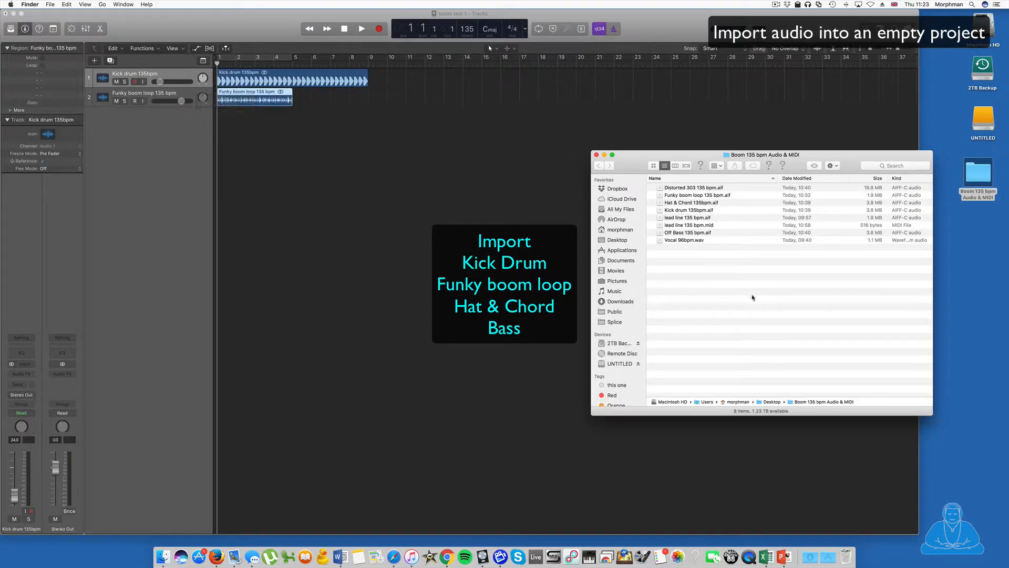
{"action": "left_click_drag", "start_coordinate": [669, 204], "coordinate": [225, 141]}
{"action": "left_click_drag", "start_coordinate": [673, 234], "coordinate": [225, 138]}
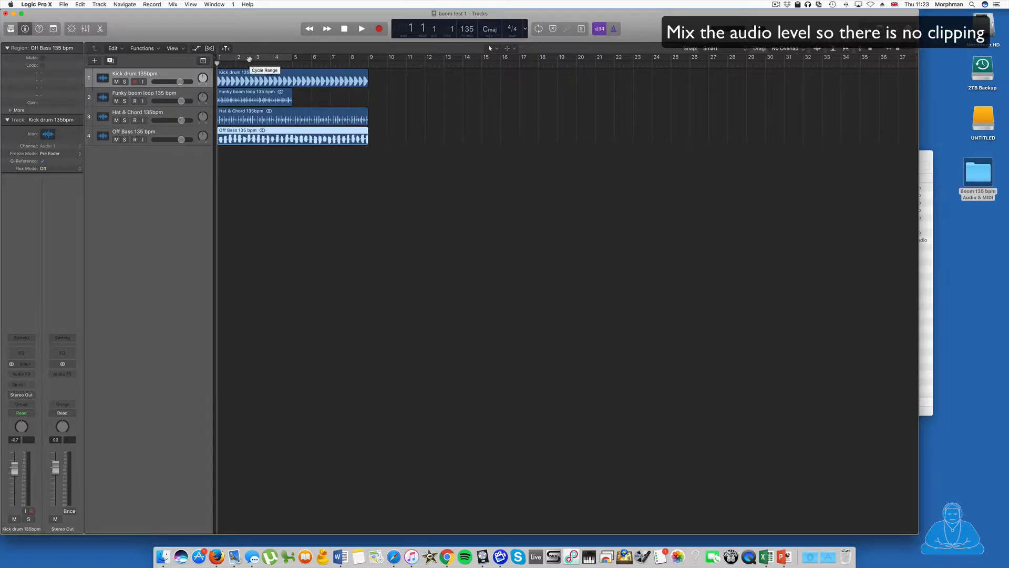
Play the arrangement with cycle mode on over bars 1 to 5, and stop playback
{"action": "key", "text": "space"}
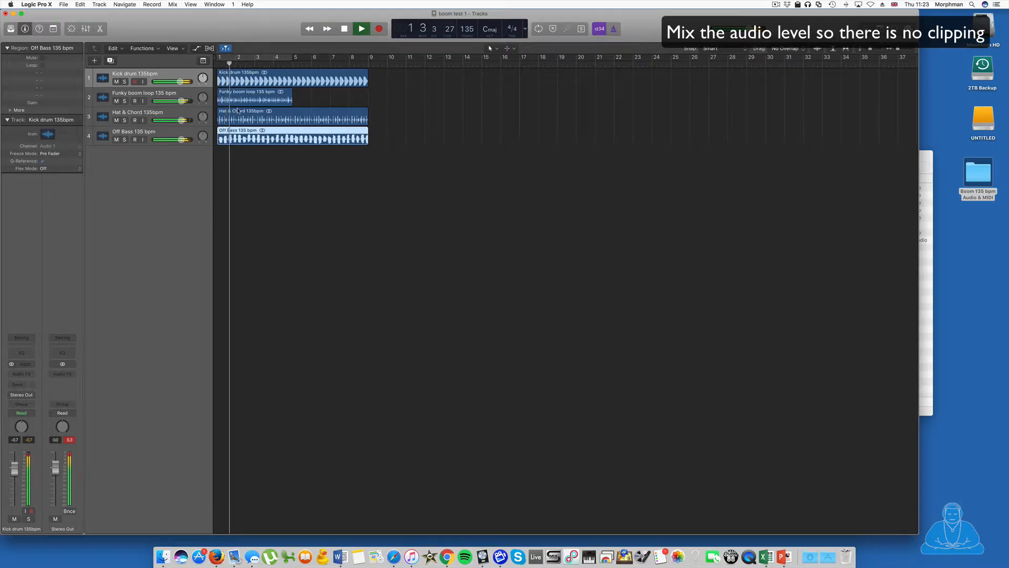
{"action": "key", "text": "c"}
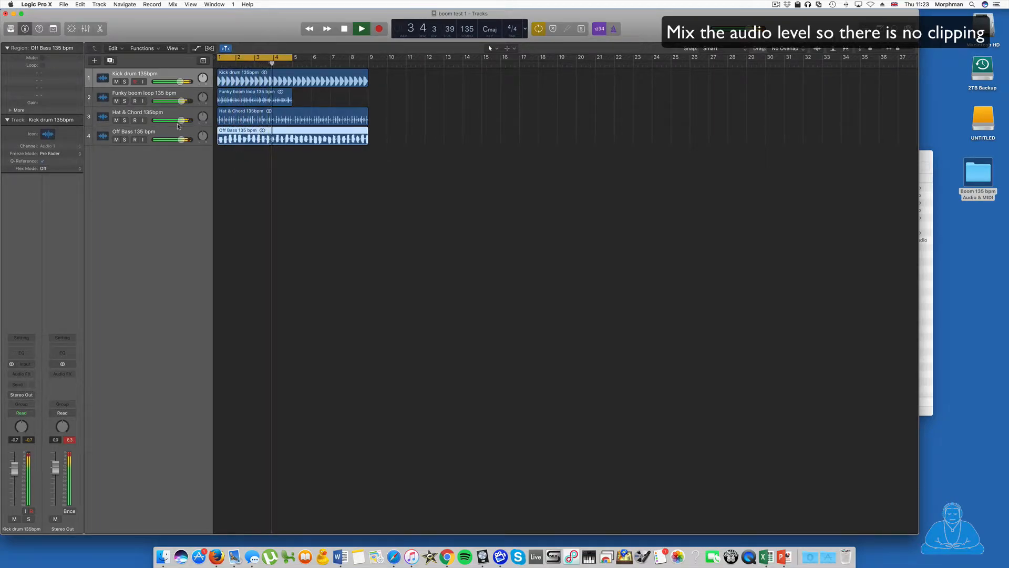
{"action": "key", "text": "space"}
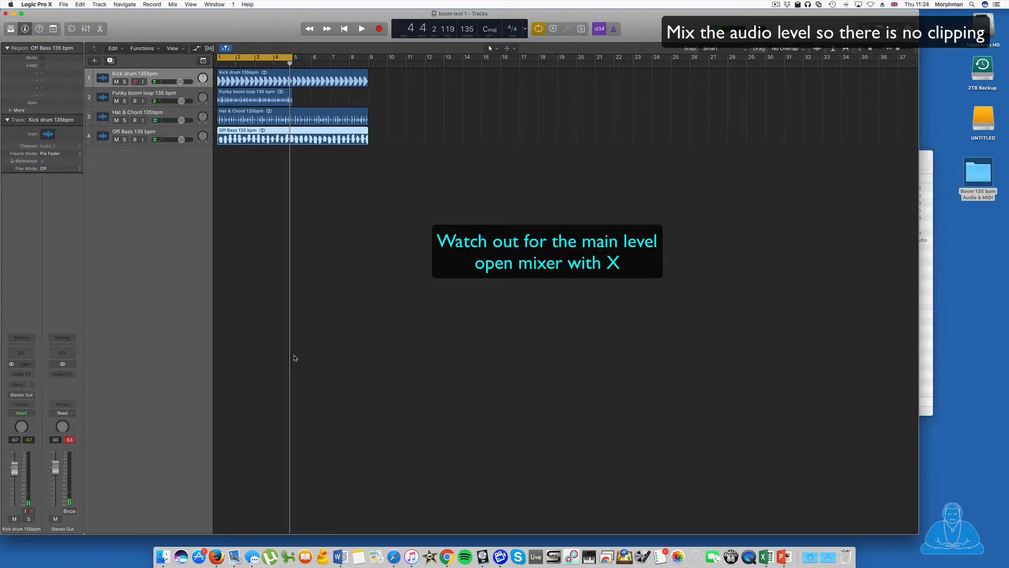
Open the mixer and lower all four audio track faders together to about -10 dB while the cycle plays
{"action": "key", "text": "x"}
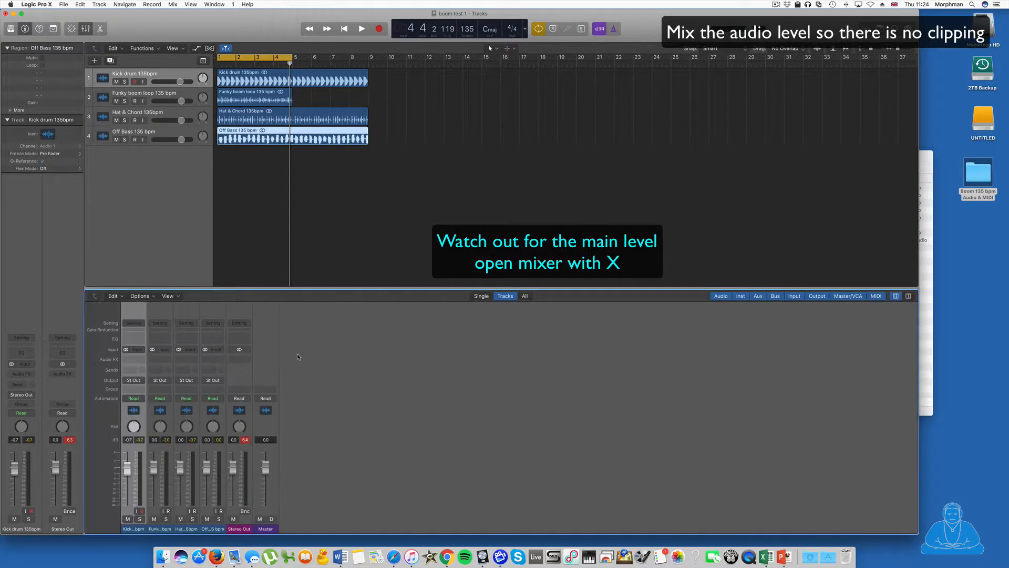
{"action": "left_click", "coordinate": [351, 407]}
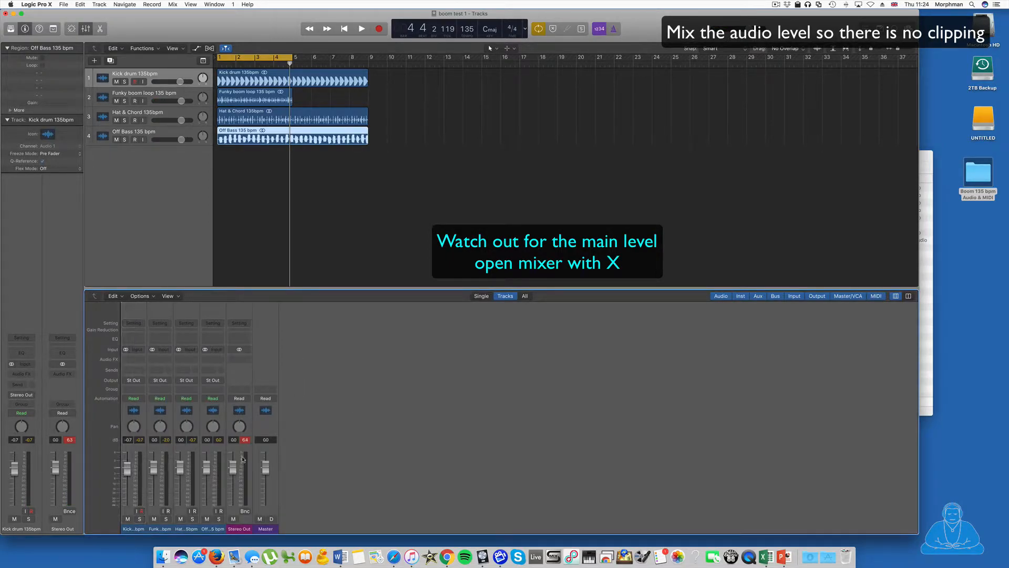
{"action": "left_click_drag", "start_coordinate": [208, 529], "coordinate": [127, 483]}
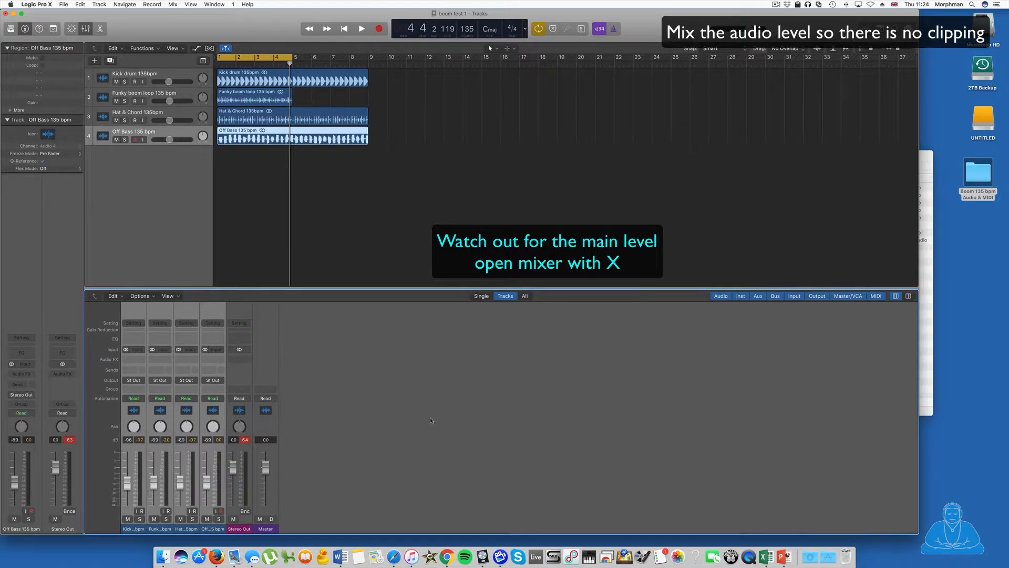
{"action": "key", "text": "space"}
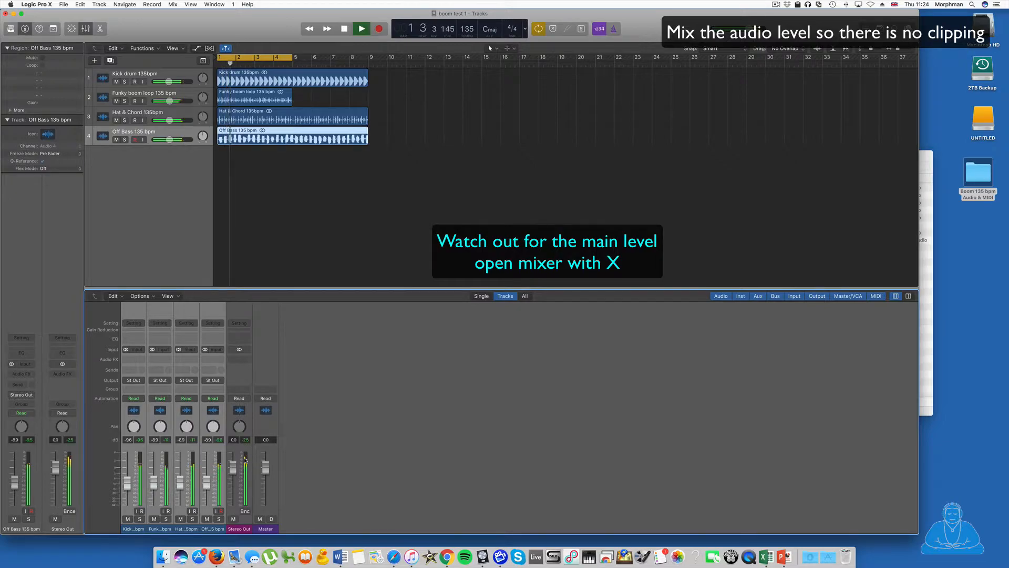
{"action": "left_click_drag", "start_coordinate": [180, 485], "coordinate": [179, 486]}
{"action": "left_click", "coordinate": [198, 520]}
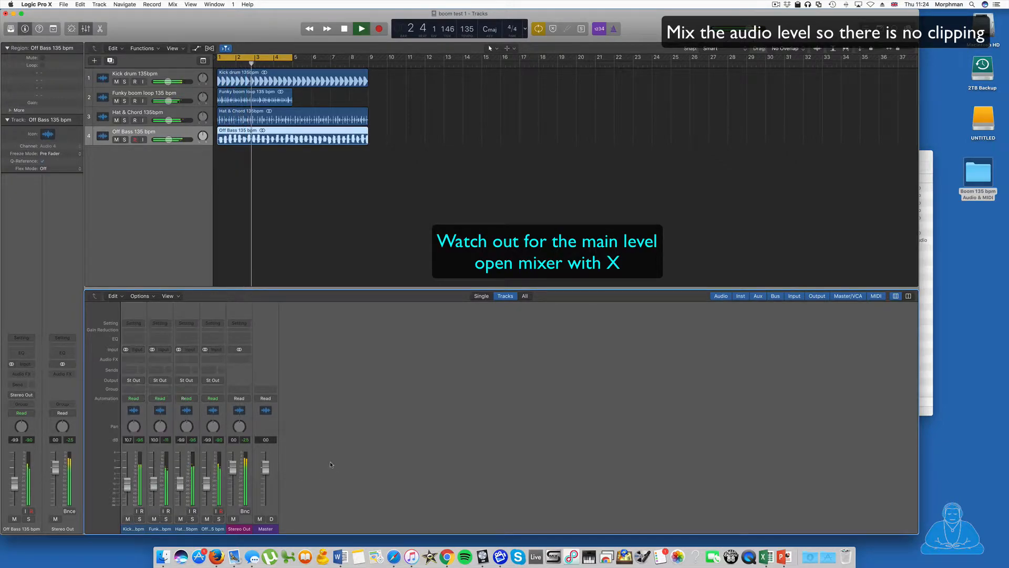
With Off Bass and Hat & Chord muted, set the Funky boom loop level to -5.8 dB and the kick drum to -9.2 dB
{"action": "left_click", "coordinate": [206, 519]}
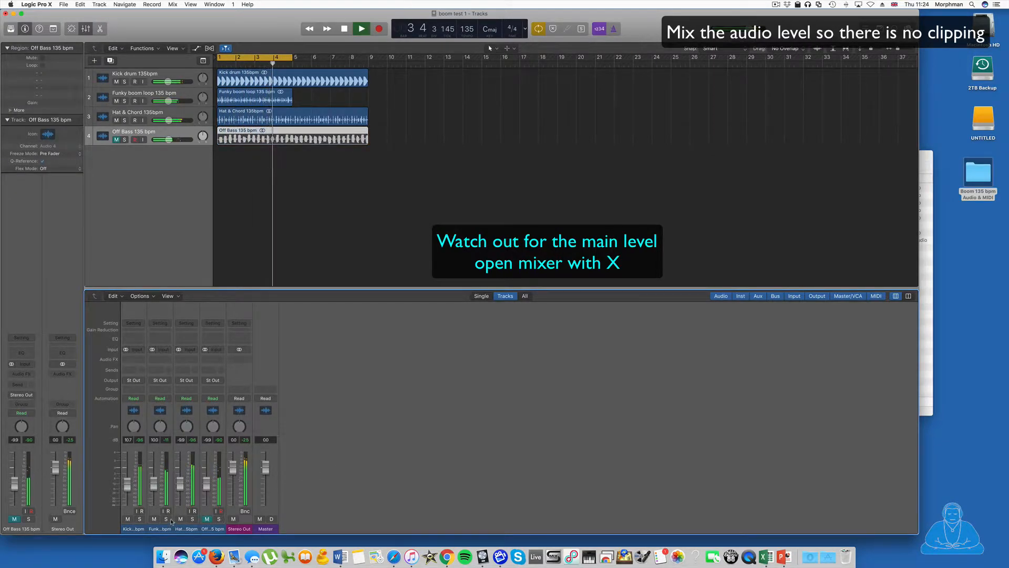
{"action": "left_click_drag", "start_coordinate": [154, 483], "coordinate": [154, 477]}
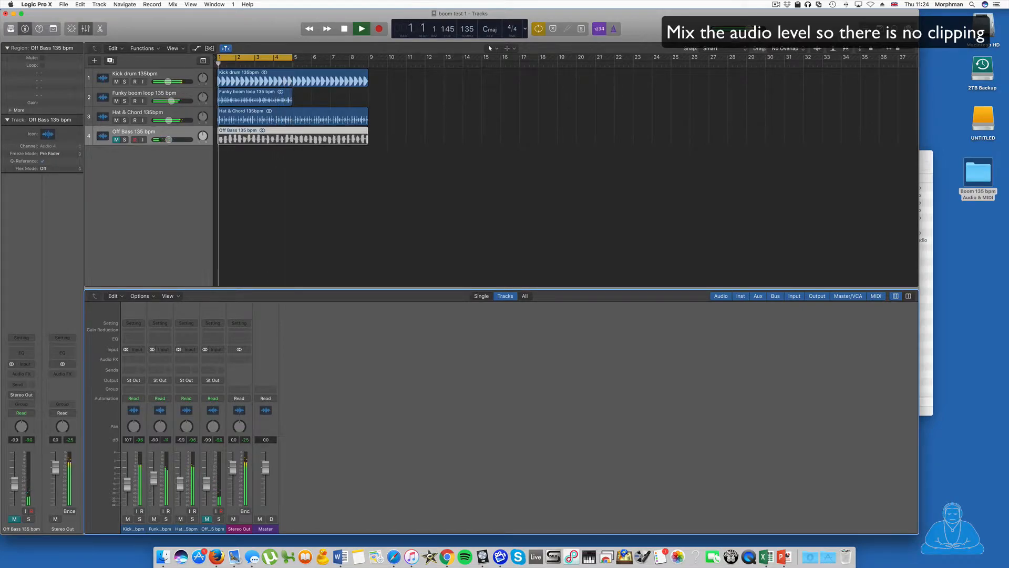
{"action": "left_click", "coordinate": [181, 519]}
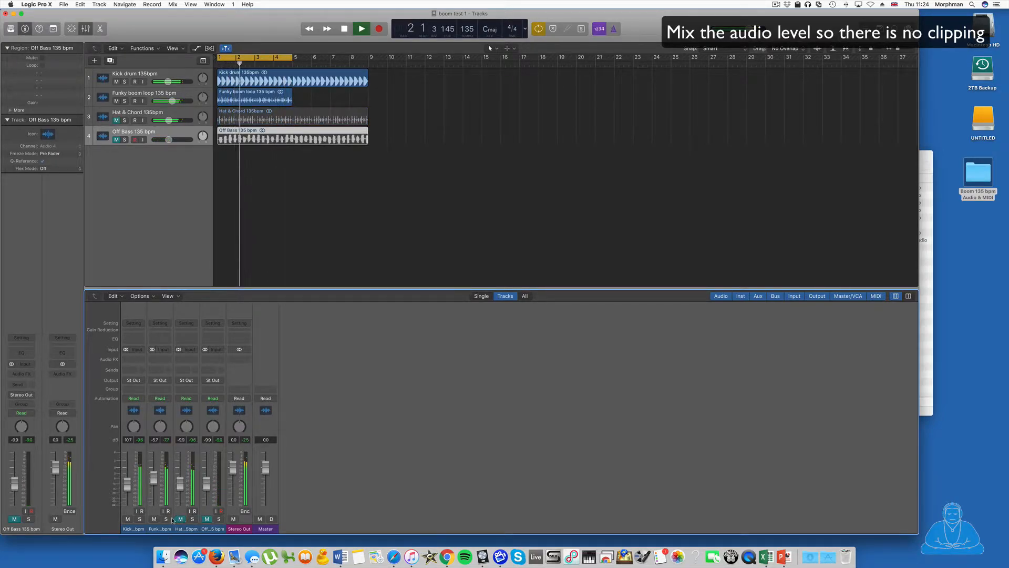
{"action": "left_click", "coordinate": [154, 519]}
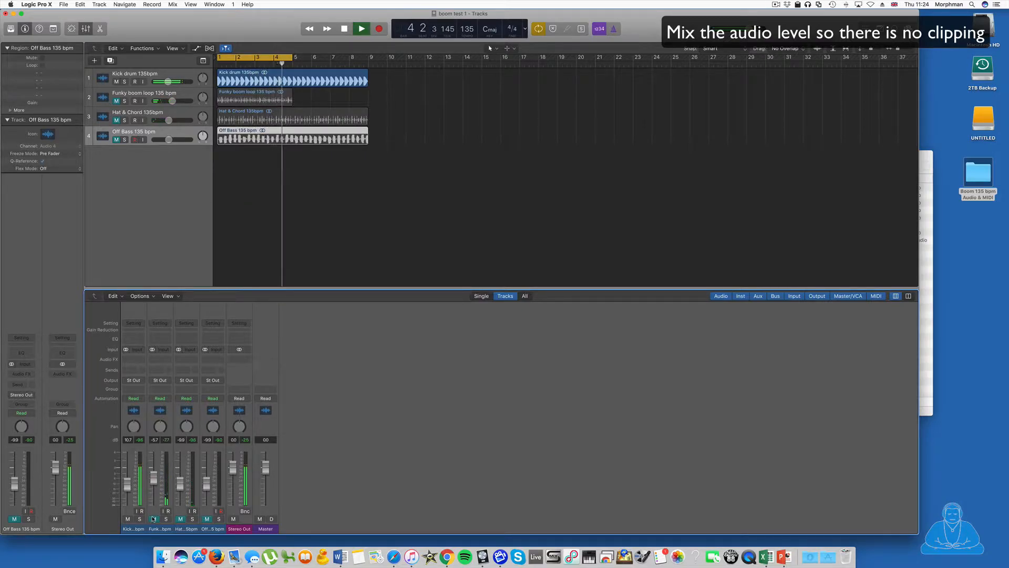
{"action": "left_click", "coordinate": [154, 519]}
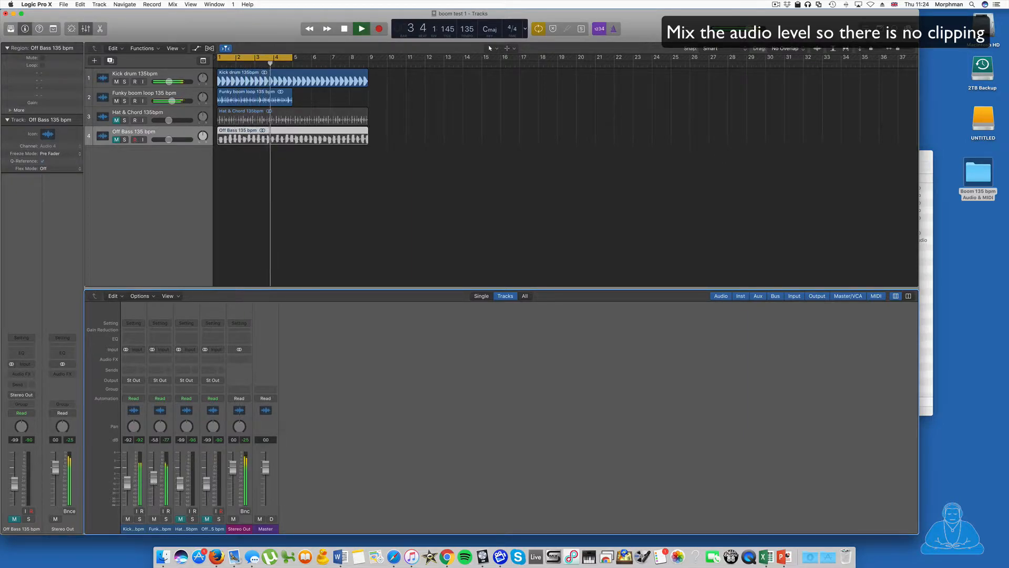
Unmute Hat & Chord at -12.0 dB and Off Bass at -12.8 dB, then close the mixer and stop playback
{"action": "left_click", "coordinate": [180, 518]}
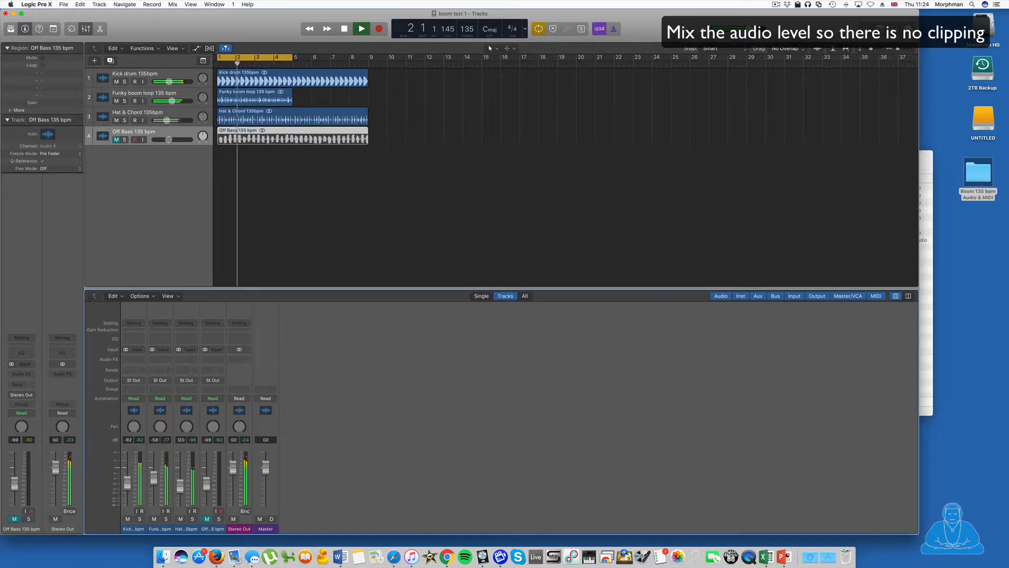
{"action": "left_click", "coordinate": [207, 519]}
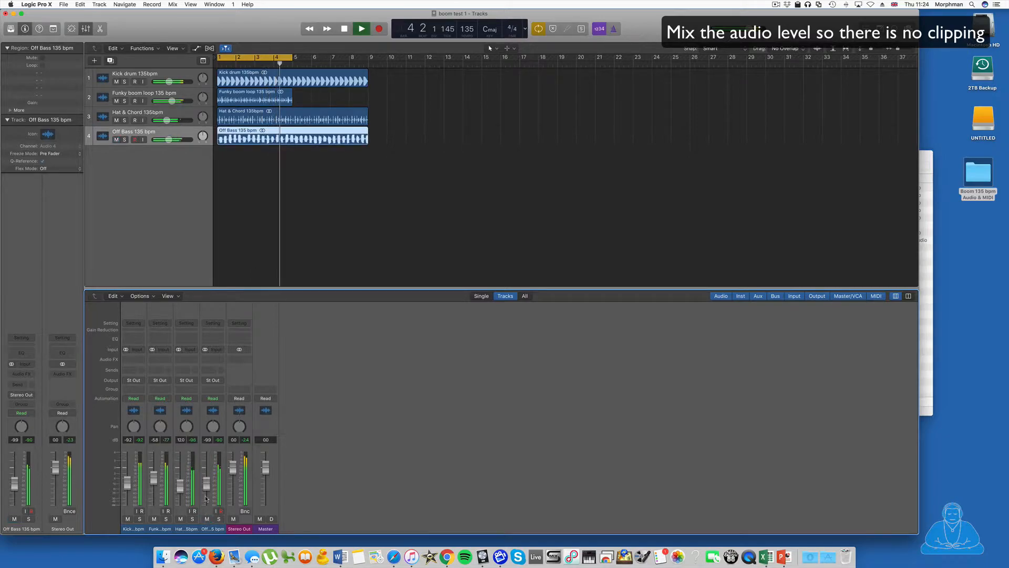
{"action": "left_click_drag", "start_coordinate": [206, 484], "coordinate": [207, 486]}
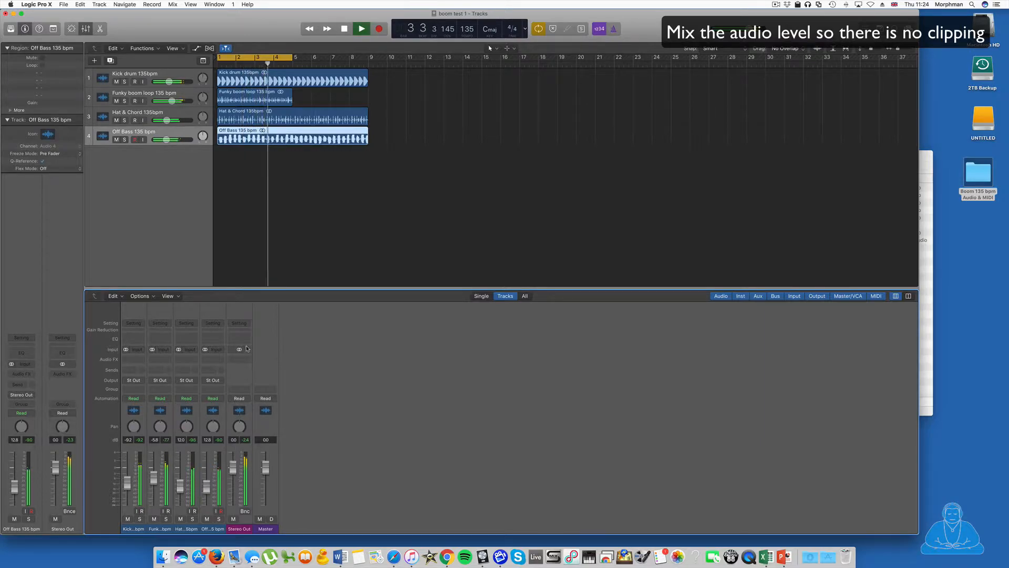
{"action": "key", "text": "x"}
{"action": "key", "text": "space"}
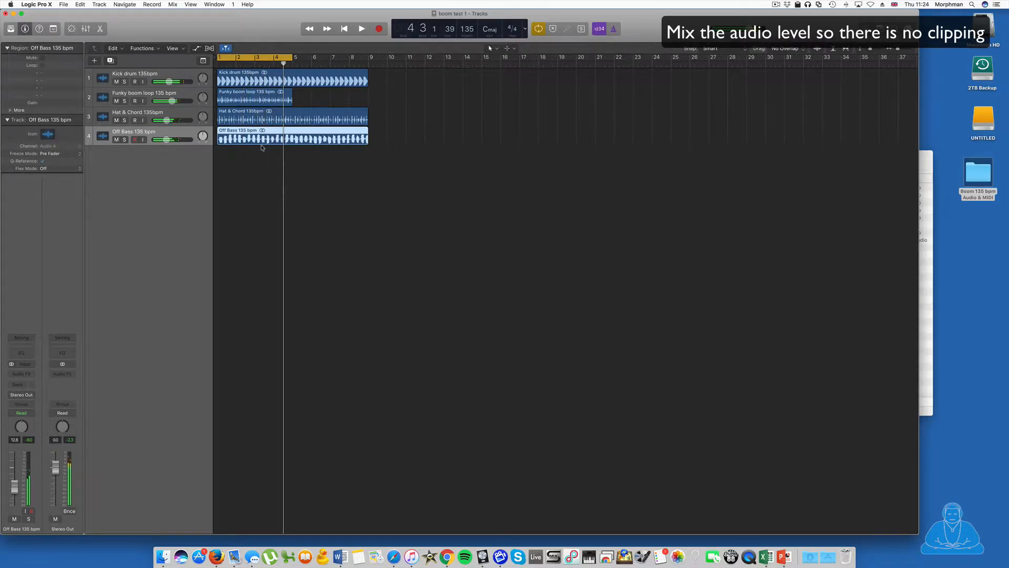
Copy the Funky boom loop region to bar 5 so that the loop fills bars 5 to 8
{"action": "key", "text": "super+Down"}
{"action": "key", "text": "super+Down"}
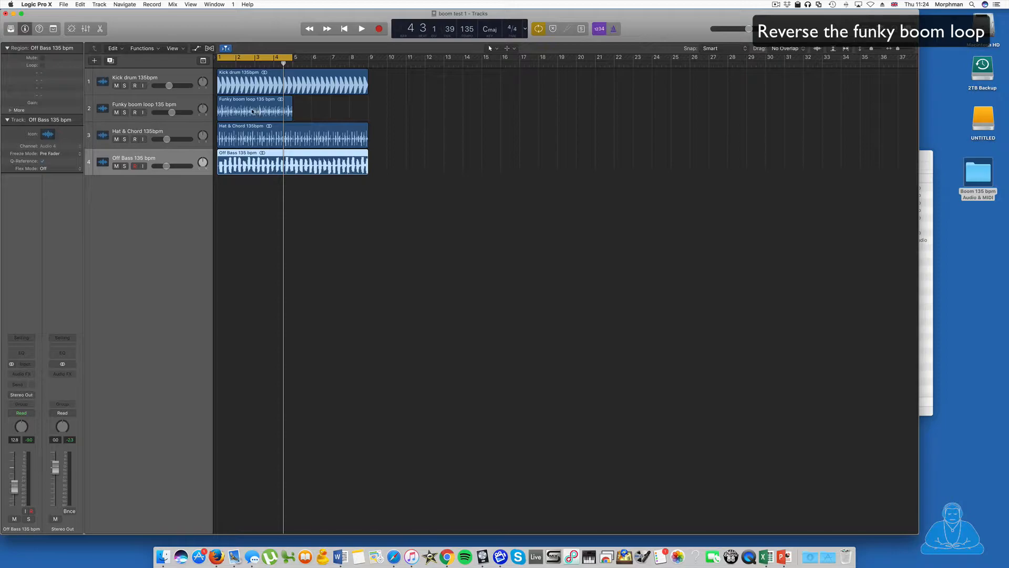
{"action": "left_click_drag", "start_coordinate": [253, 110], "coordinate": [322, 107]}
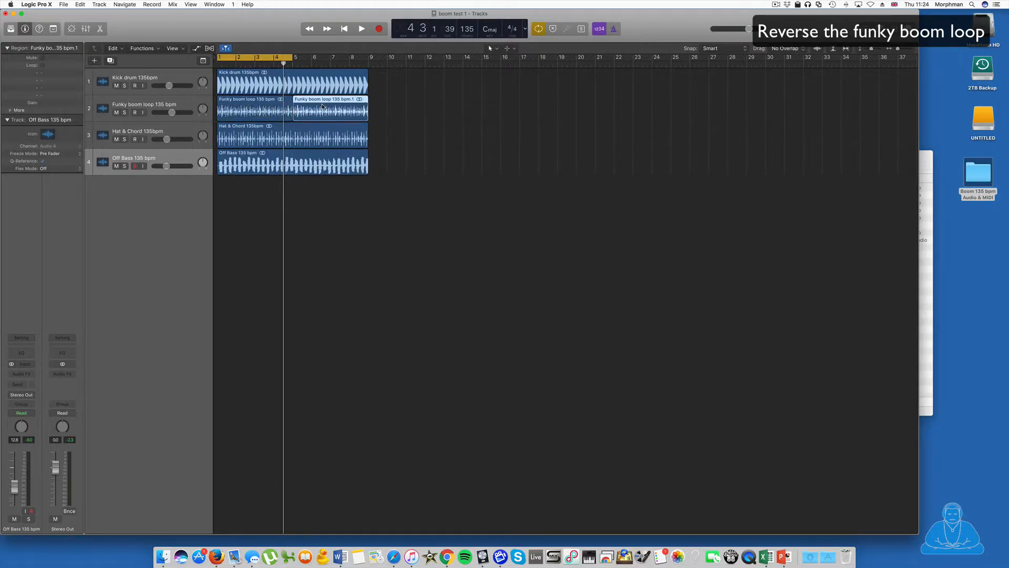
{"action": "left_click", "coordinate": [390, 78]}
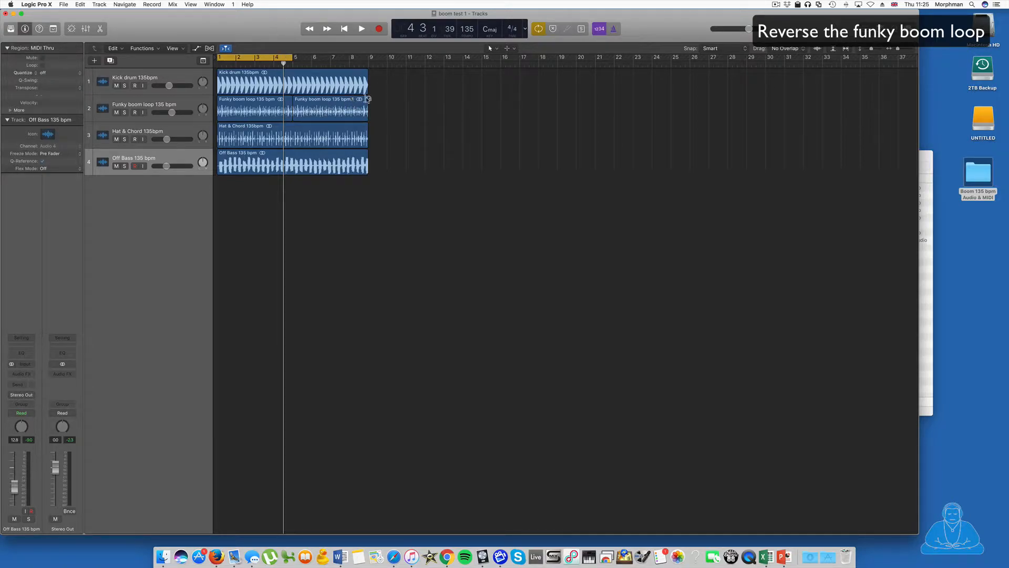
Separate the final bar, from bar 8 to 9, of the copied Funky boom loop into its own region using a marquee selection
{"action": "key", "text": "super+Right"}
{"action": "key", "text": "super+Right"}
{"action": "key", "text": "super+Right"}
{"action": "key", "text": "super+Right"}
{"action": "key", "text": "super+Right"}
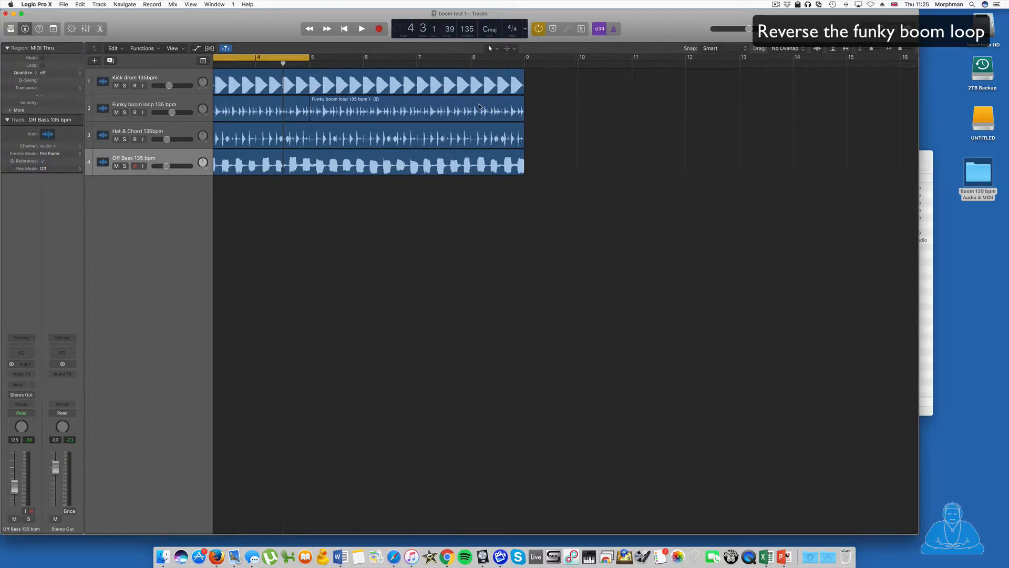
{"action": "left_click_drag", "start_coordinate": [473, 102], "coordinate": [523, 107]}
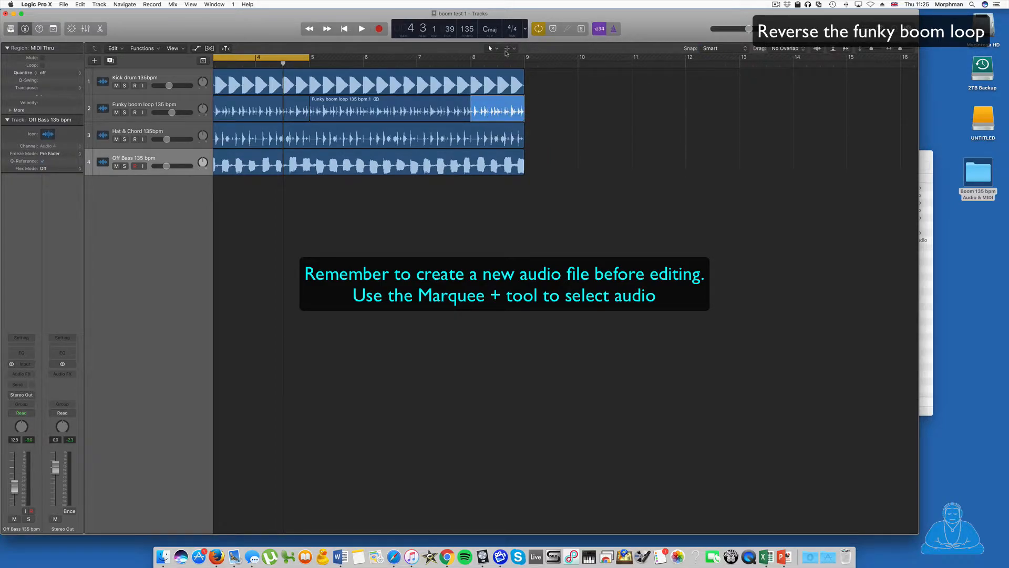
{"action": "left_click", "coordinate": [493, 106]}
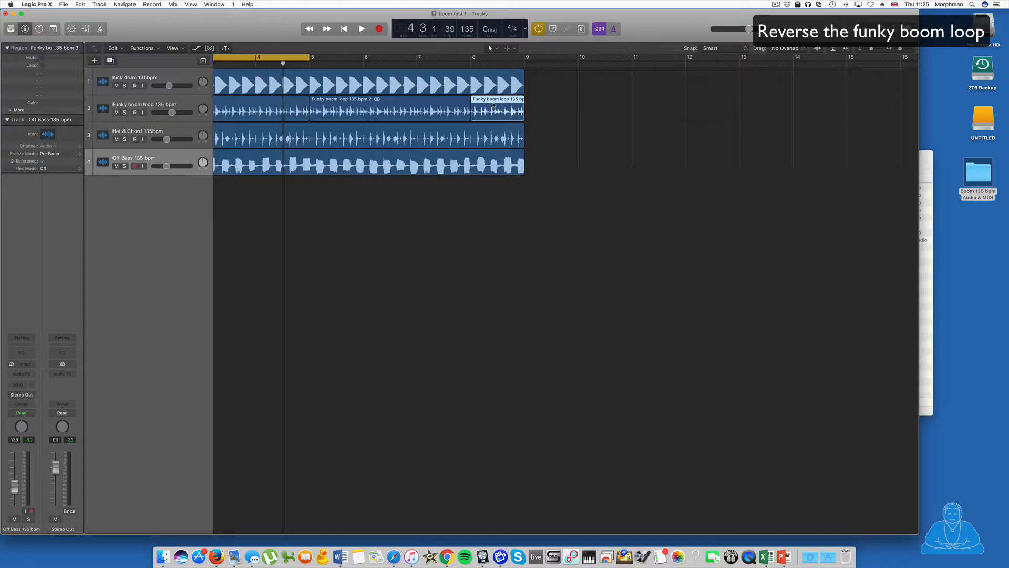
Convert the separated Funky boom loop region at bar 8 to a new audio file, keeping the original sample rate and bit depth
{"action": "left_click", "coordinate": [413, 110]}
{"action": "left_click", "coordinate": [494, 106]}
{"action": "right_click", "coordinate": [493, 101]}
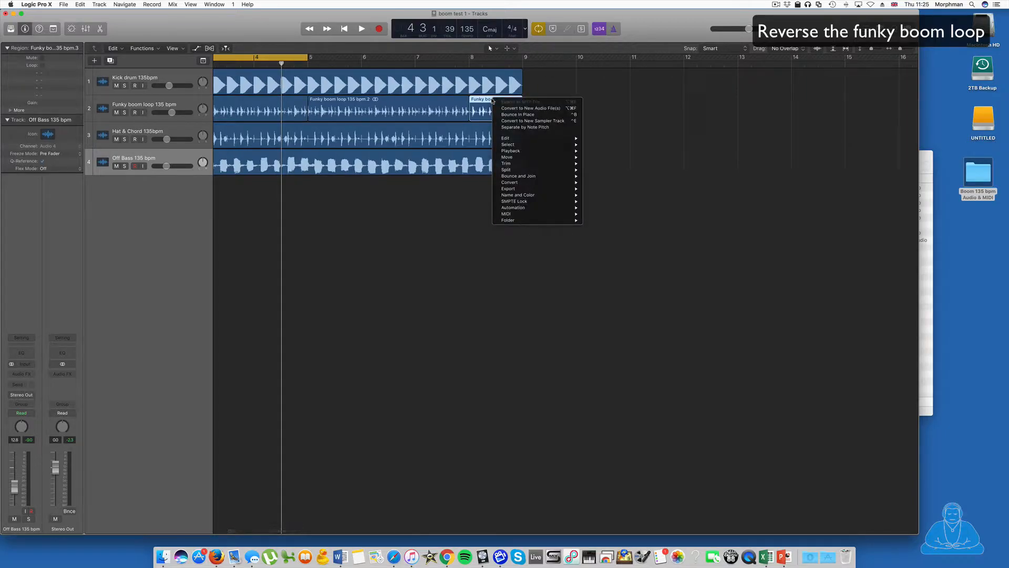
{"action": "left_click", "coordinate": [508, 108]}
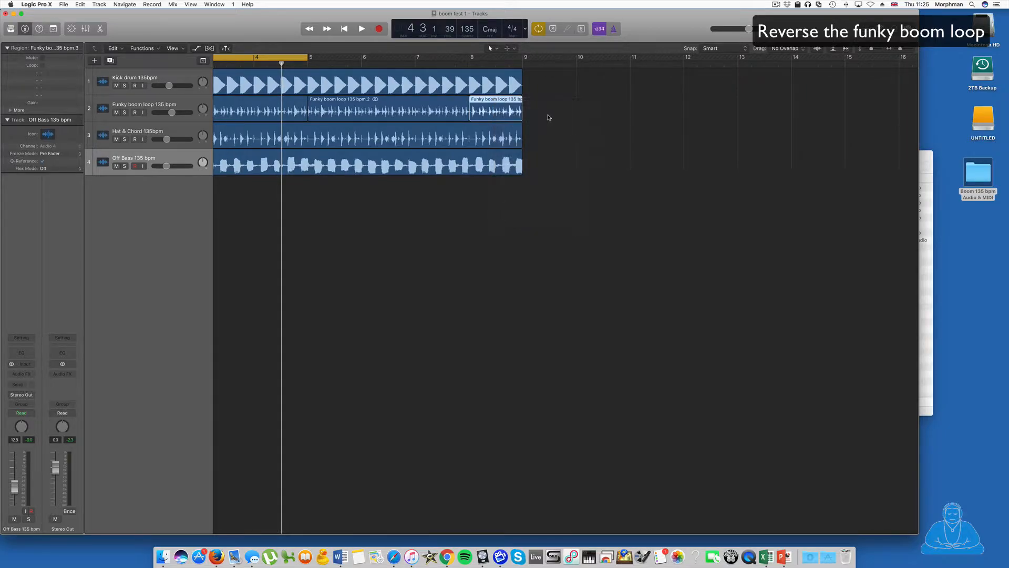
{"action": "left_click", "coordinate": [660, 393]}
Open the separated Funky boom loop region in the audio editor and look along the track's waveform
{"action": "mouse_move", "coordinate": [522, 115]}
{"action": "left_mouse_down"}
{"action": "mouse_move", "coordinate": [560, 116]}
{"action": "mouse_move", "coordinate": [523, 116]}
{"action": "left_mouse_up"}
{"action": "double_click", "coordinate": [491, 100]}
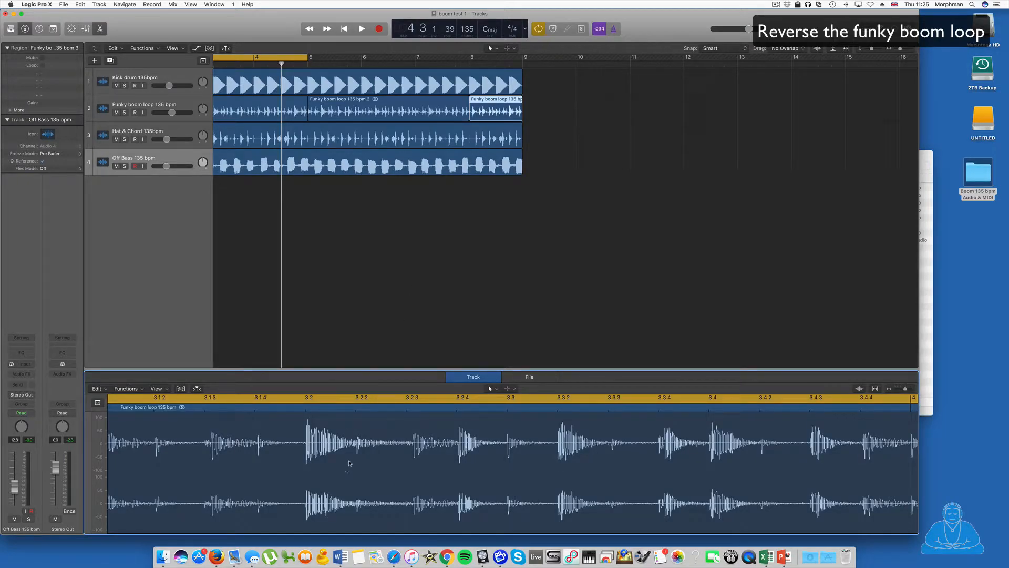
{"action": "scroll", "coordinate": [348, 463], "scroll_direction": "down", "scroll_amount": 3}
{"action": "scroll", "coordinate": [332, 458], "scroll_direction": "left", "scroll_amount": 1}
{"action": "scroll", "coordinate": [332, 458], "scroll_direction": "right", "scroll_amount": 5}
{"action": "scroll", "coordinate": [341, 454], "scroll_direction": "right", "scroll_amount": 3}
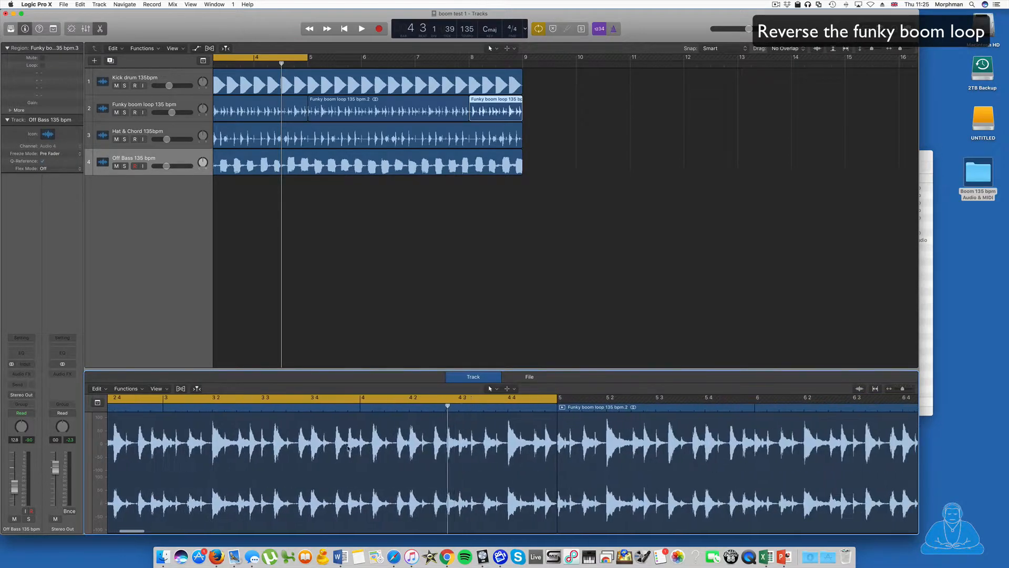
{"action": "scroll", "coordinate": [343, 451], "scroll_direction": "right", "scroll_amount": 2}
Set the cycle range to bar 8 to 9 and play it briefly to show that Funky boom loop region in the editor
{"action": "left_click_drag", "start_coordinate": [270, 59], "coordinate": [667, 67]}
{"action": "left_click", "coordinate": [576, 61]}
{"action": "left_click_drag", "start_coordinate": [467, 62], "coordinate": [522, 61]}
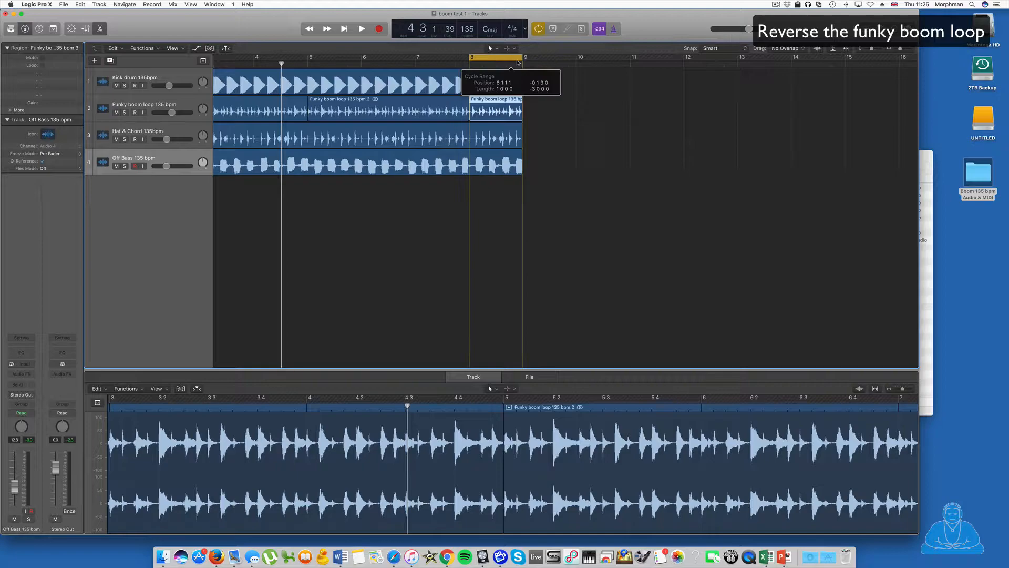
{"action": "key", "text": "space"}
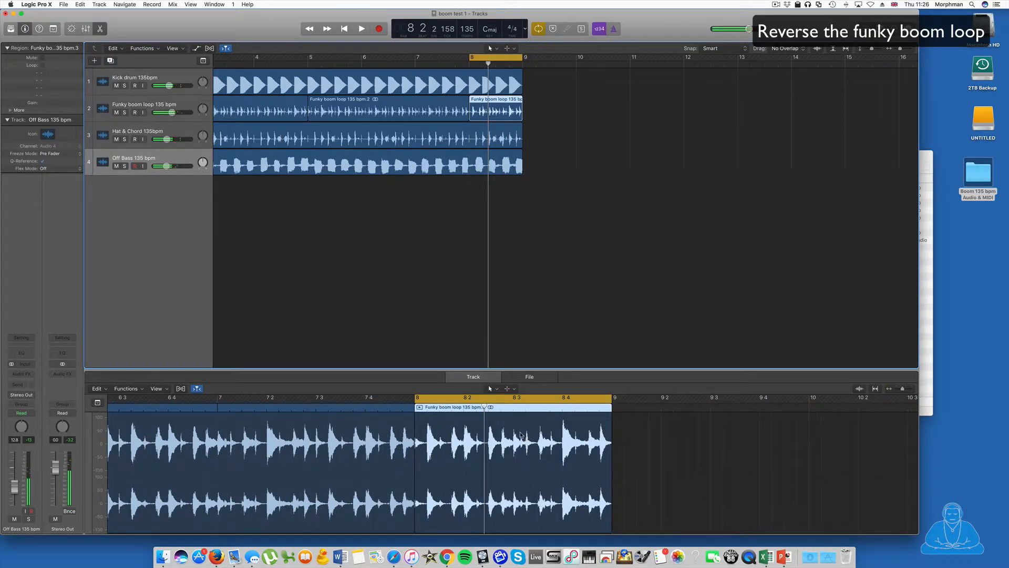
{"action": "scroll", "coordinate": [520, 435], "scroll_direction": "up", "scroll_amount": 3}
{"action": "scroll", "coordinate": [352, 436], "scroll_direction": "right", "scroll_amount": 2}
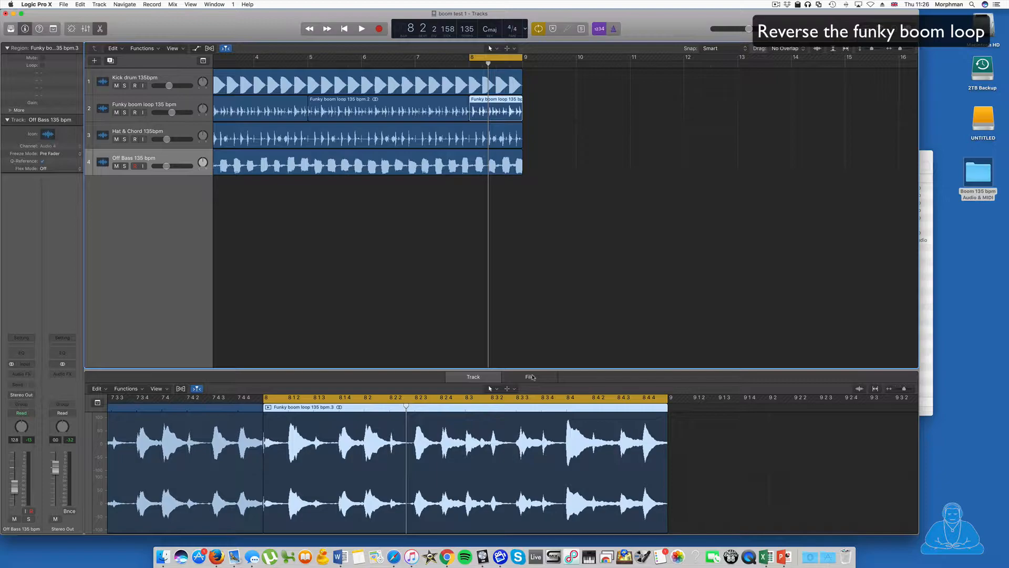
Reverse the audio file of the Funky boom loop region at bar 8 and audition the result
{"action": "left_click", "coordinate": [531, 377]}
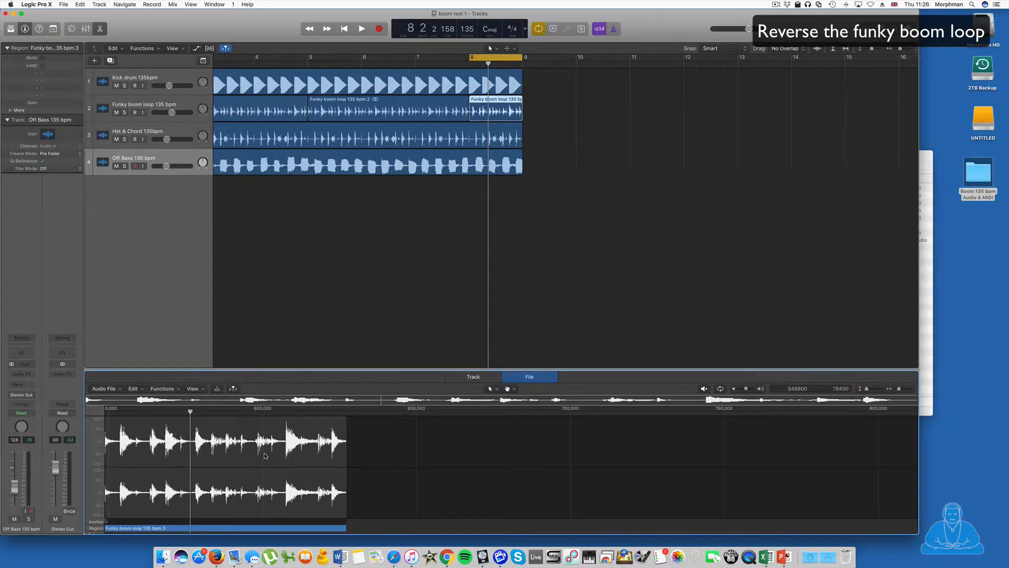
{"action": "left_click", "coordinate": [175, 389]}
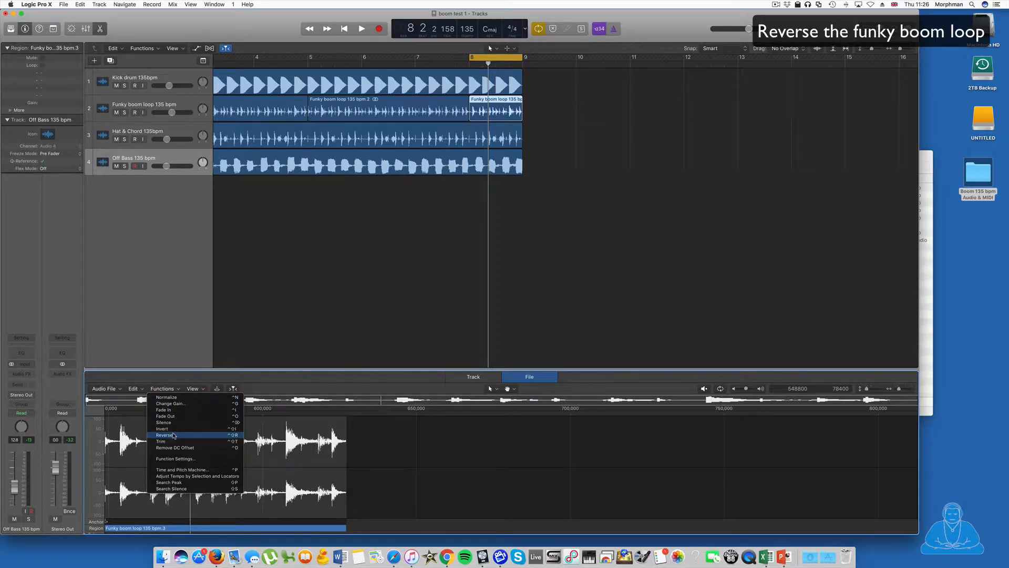
{"action": "left_click", "coordinate": [200, 434]}
{"action": "key", "text": "space"}
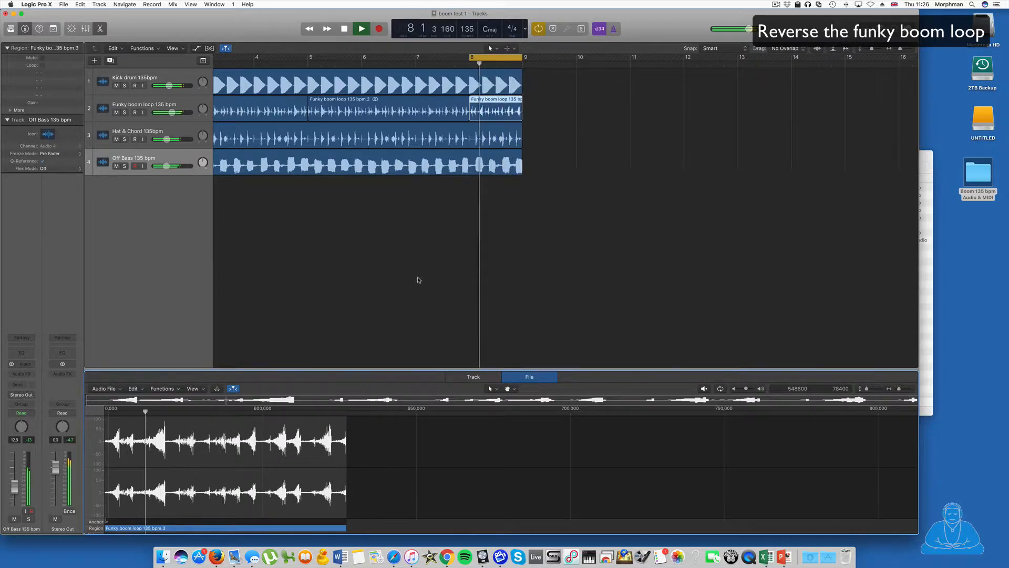
{"action": "key", "text": "space"}
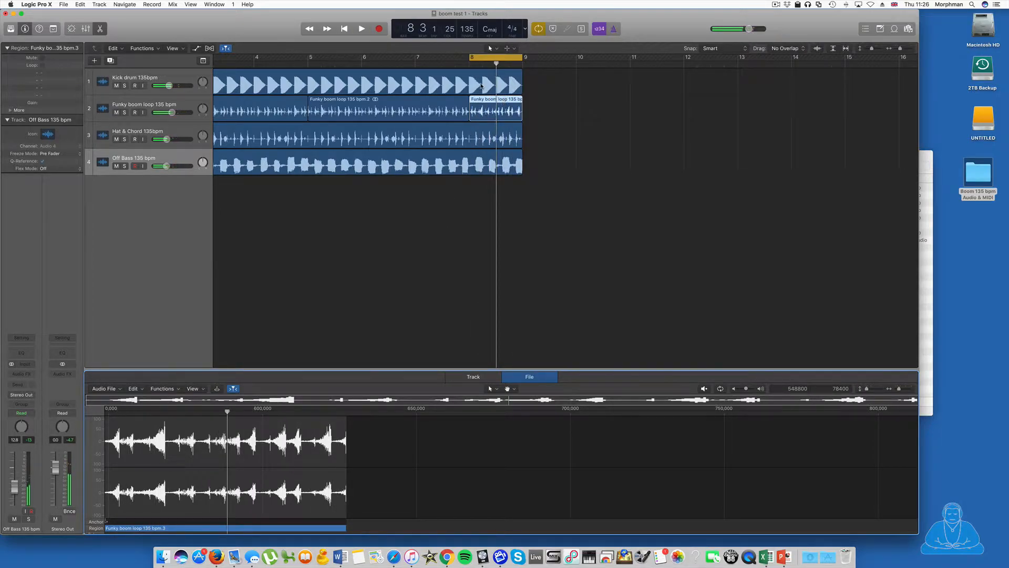
Split off the kick drum's final bar, from bar 8 to 9, as a new audio file and reverse it
{"action": "left_click_drag", "start_coordinate": [471, 82], "coordinate": [522, 87]}
{"action": "left_click", "coordinate": [493, 75]}
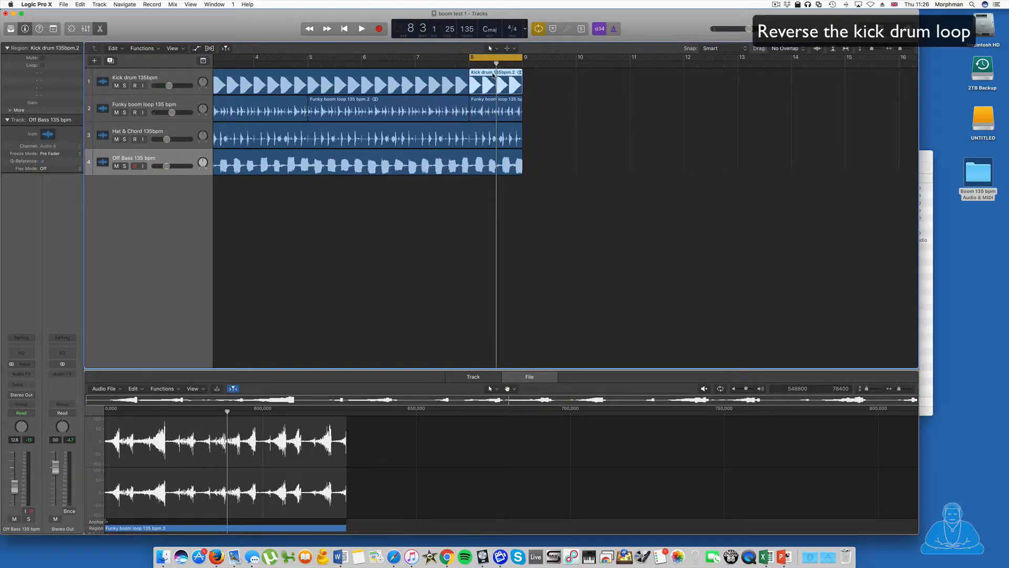
{"action": "right_click", "coordinate": [489, 75]}
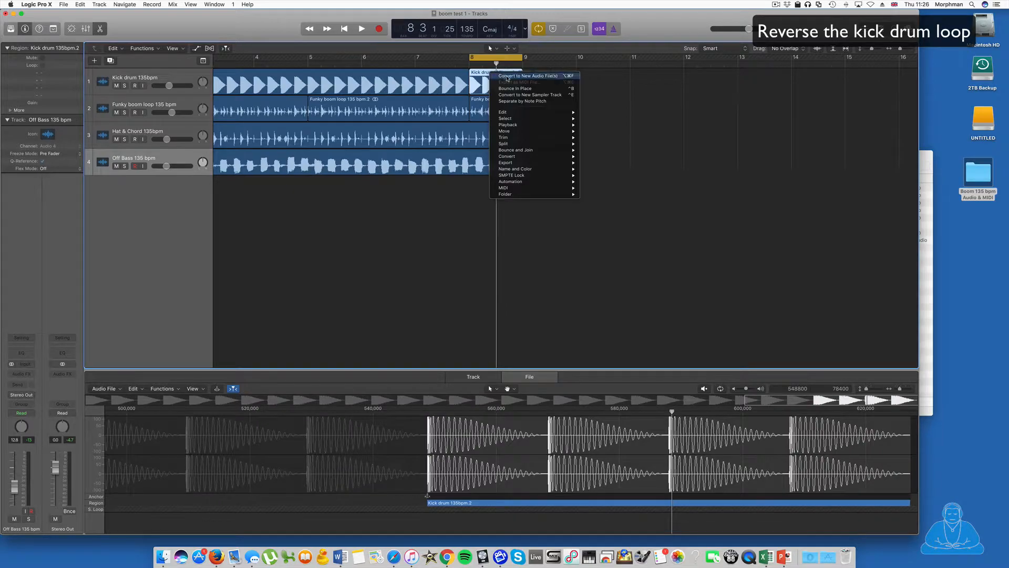
{"action": "left_click", "coordinate": [508, 77]}
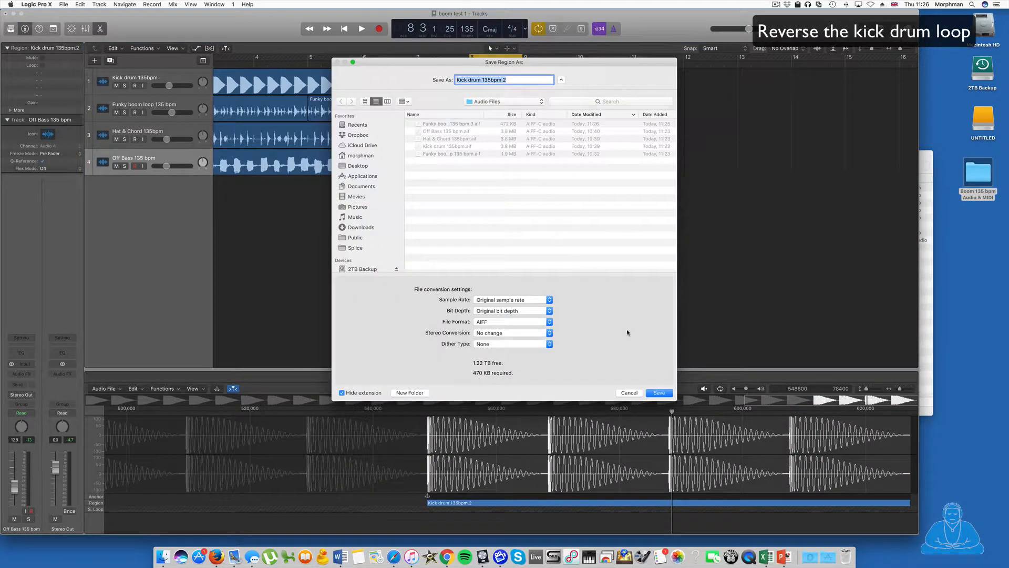
{"action": "left_click", "coordinate": [659, 393]}
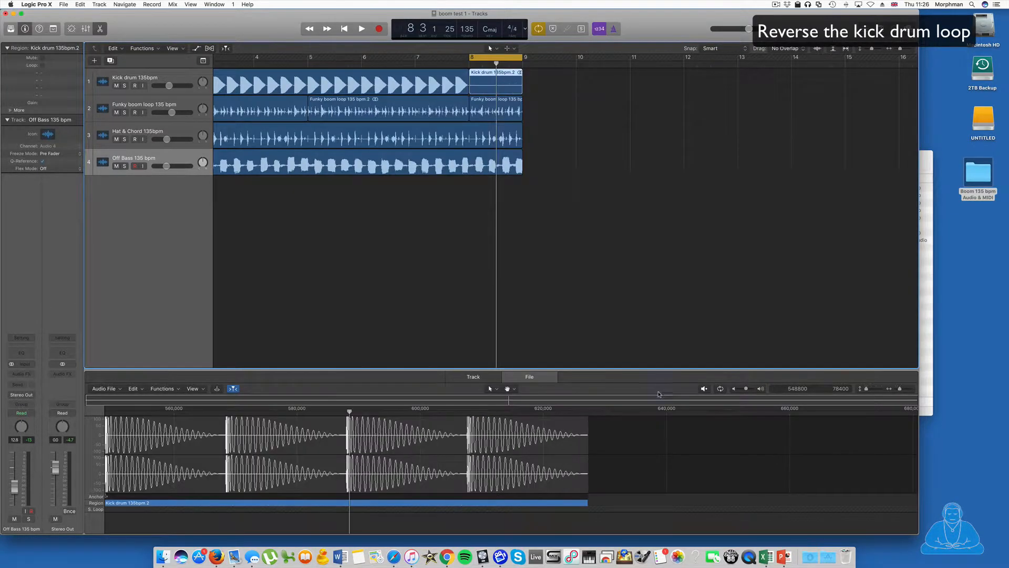
{"action": "left_click", "coordinate": [163, 388]}
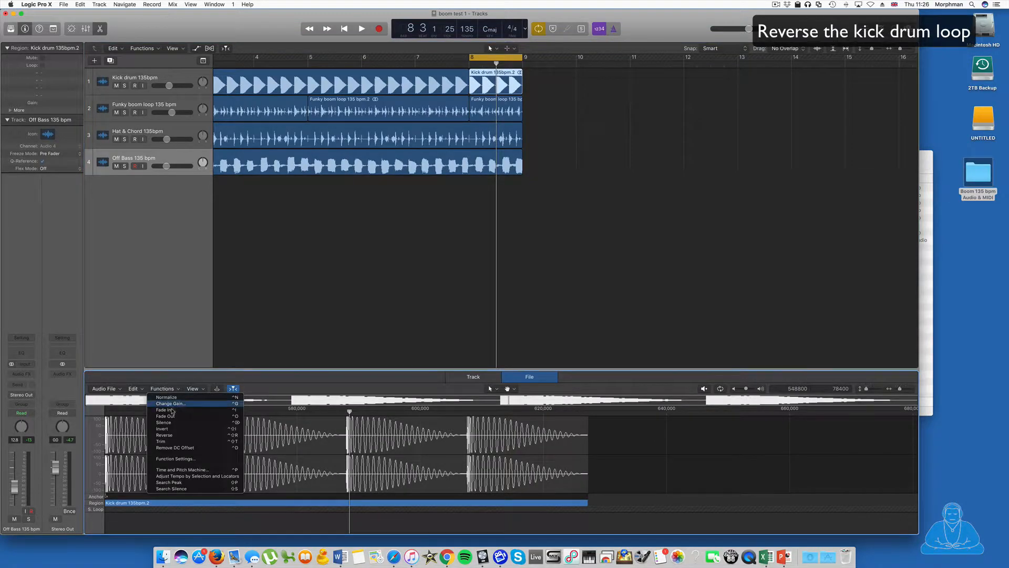
{"action": "left_click", "coordinate": [175, 436]}
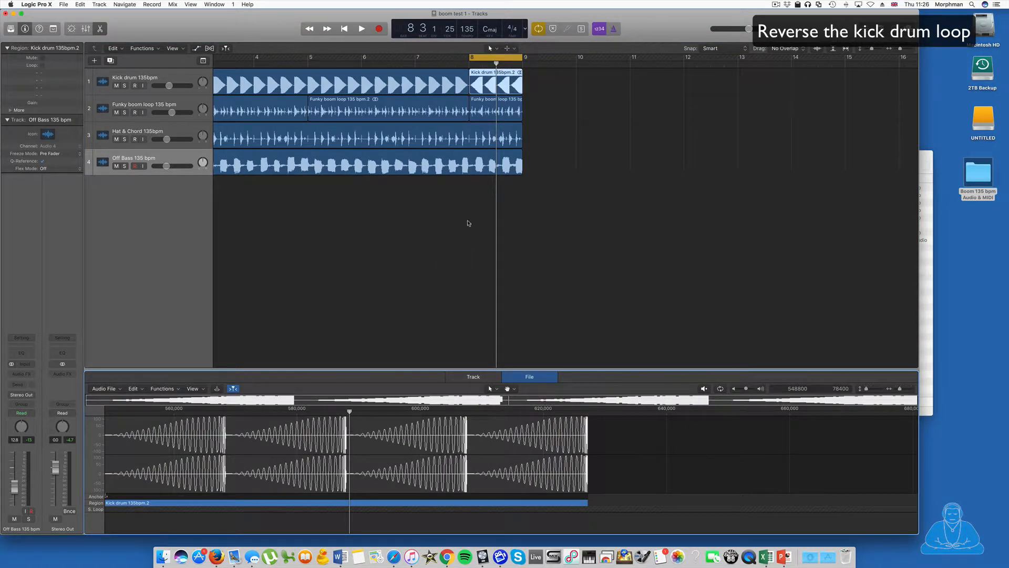
Delete the Hat & Chord audio from bar 8 to 9 and play back the cycled bar
{"action": "left_click_drag", "start_coordinate": [522, 141], "coordinate": [469, 143]}
{"action": "key", "text": "super+Left"}
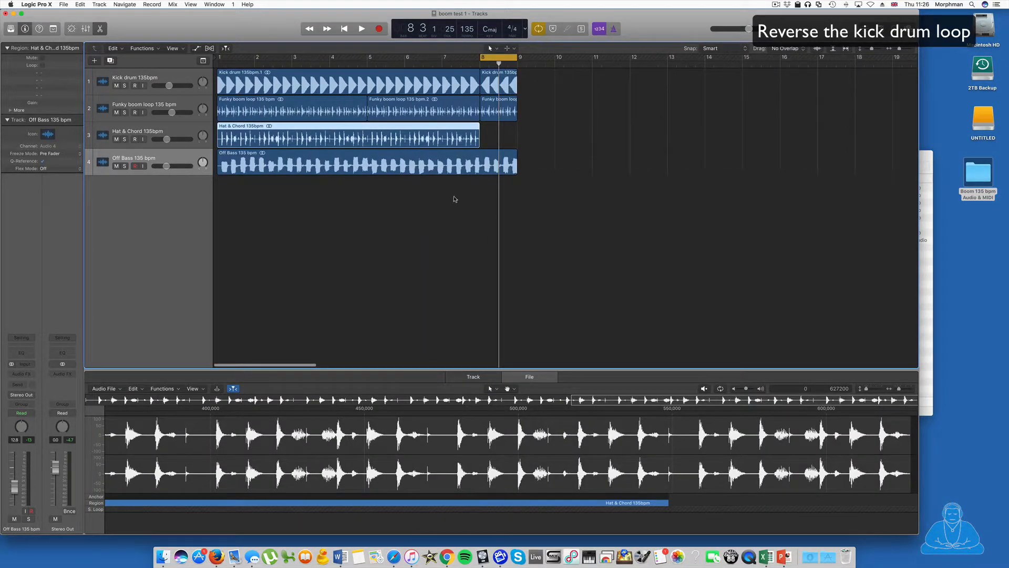
{"action": "key", "text": "space"}
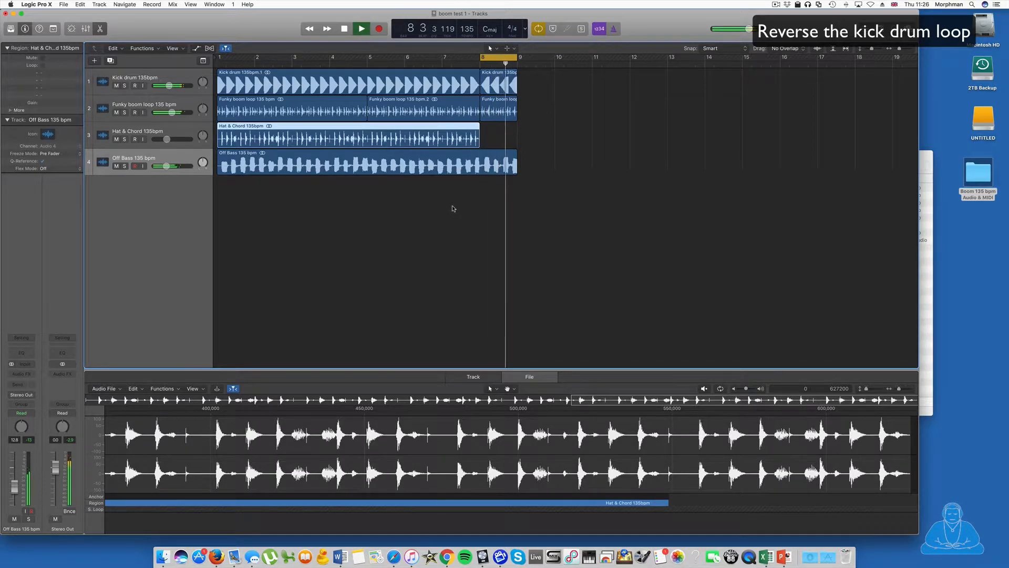
{"action": "key", "text": "space"}
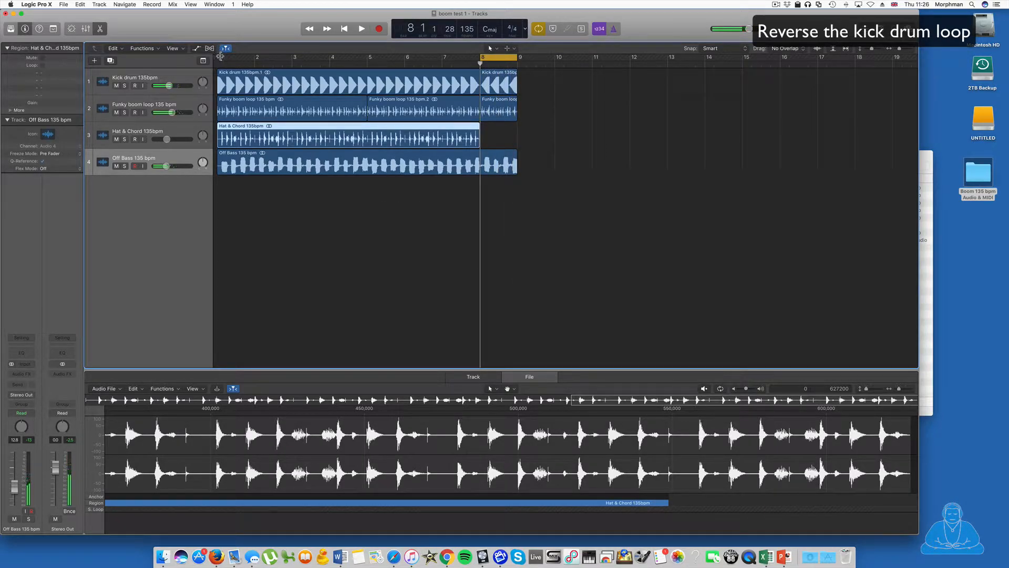
Repeat all four tracks' regions once from bar 9 and extend the cycle range to cover bars 1 to 17
{"action": "left_click_drag", "start_coordinate": [536, 76], "coordinate": [547, 157]}
{"action": "key", "text": "super+Left"}
{"action": "key", "text": "super+Left"}
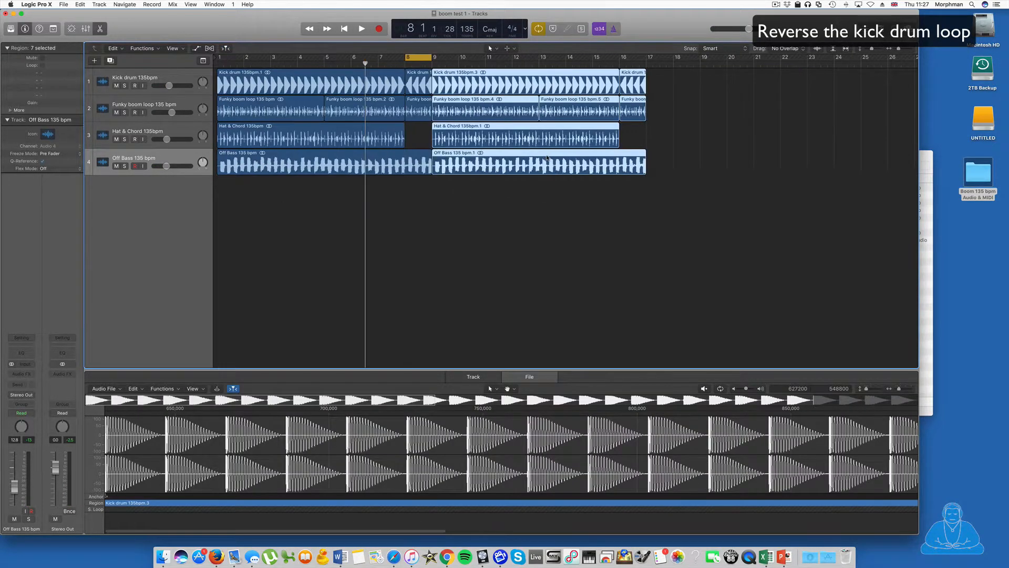
{"action": "left_click_drag", "start_coordinate": [224, 60], "coordinate": [473, 73]}
{"action": "left_click", "coordinate": [515, 179]}
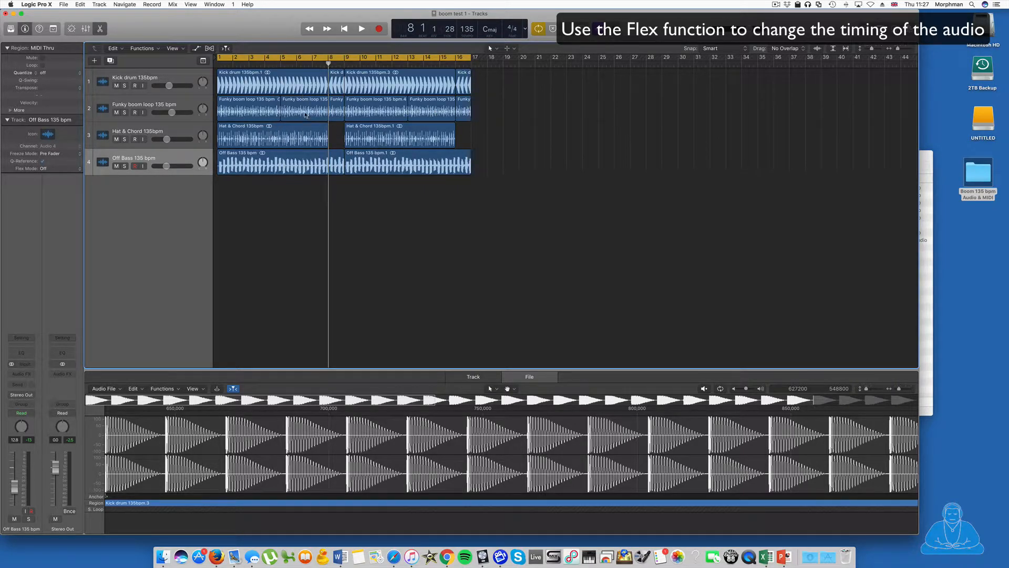
Show the Flex controls and enable Flex on the Kick drum and Funky boom loop tracks in automatic Slicing mode
{"action": "scroll", "coordinate": [337, 104], "scroll_direction": "up", "scroll_amount": 4}
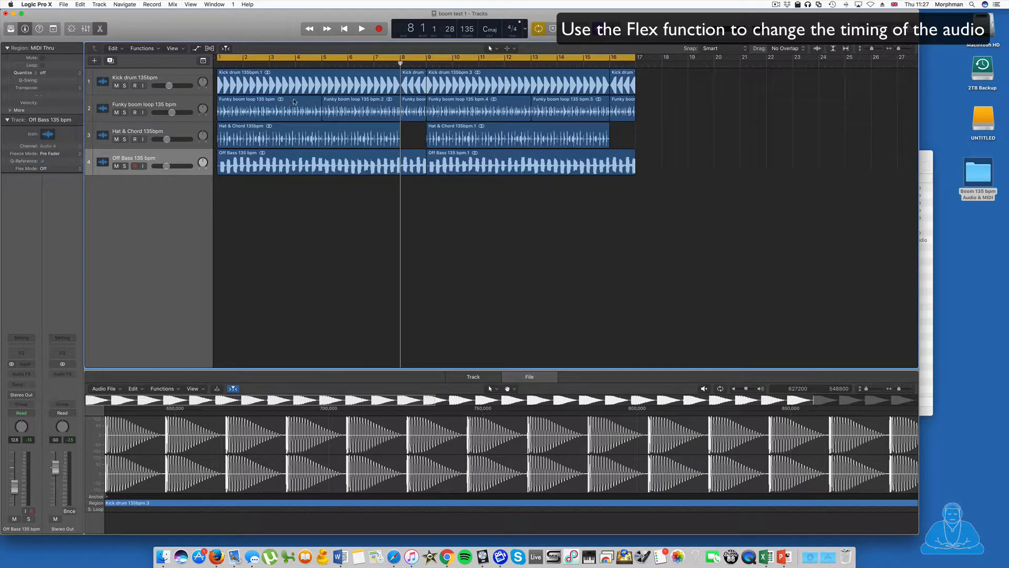
{"action": "key", "text": "super+f"}
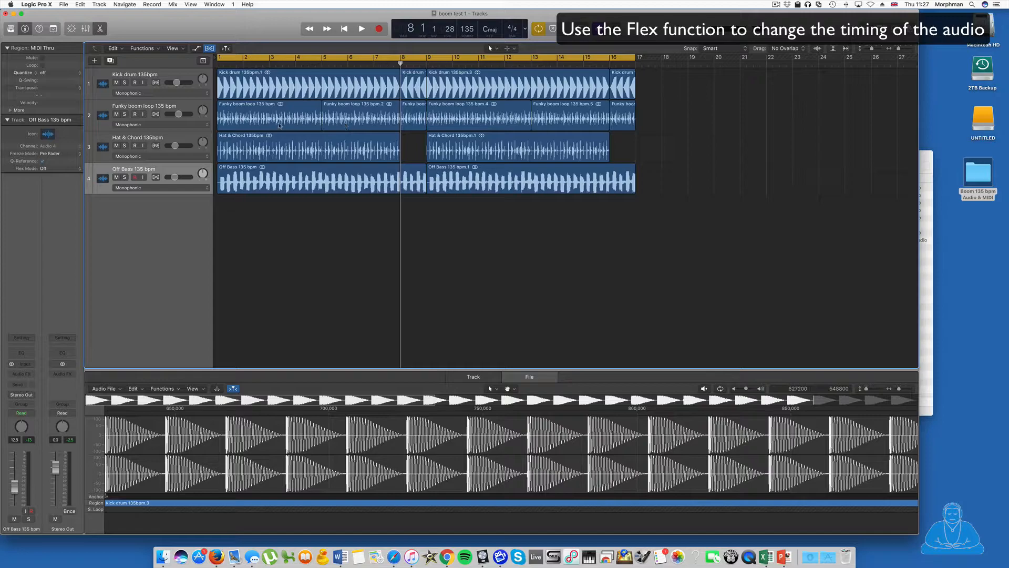
{"action": "left_click", "coordinate": [167, 94]}
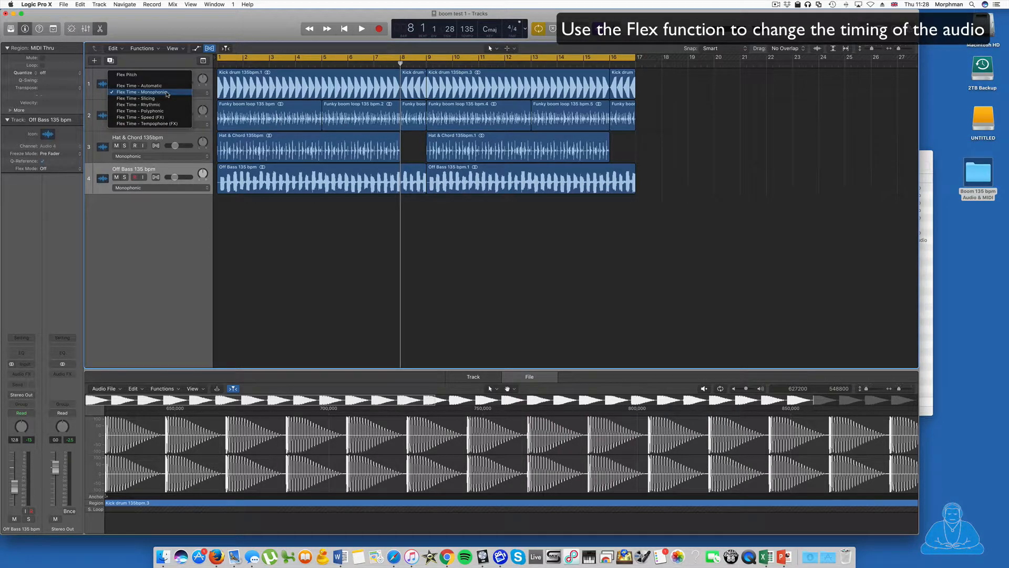
{"action": "left_click", "coordinate": [155, 99]}
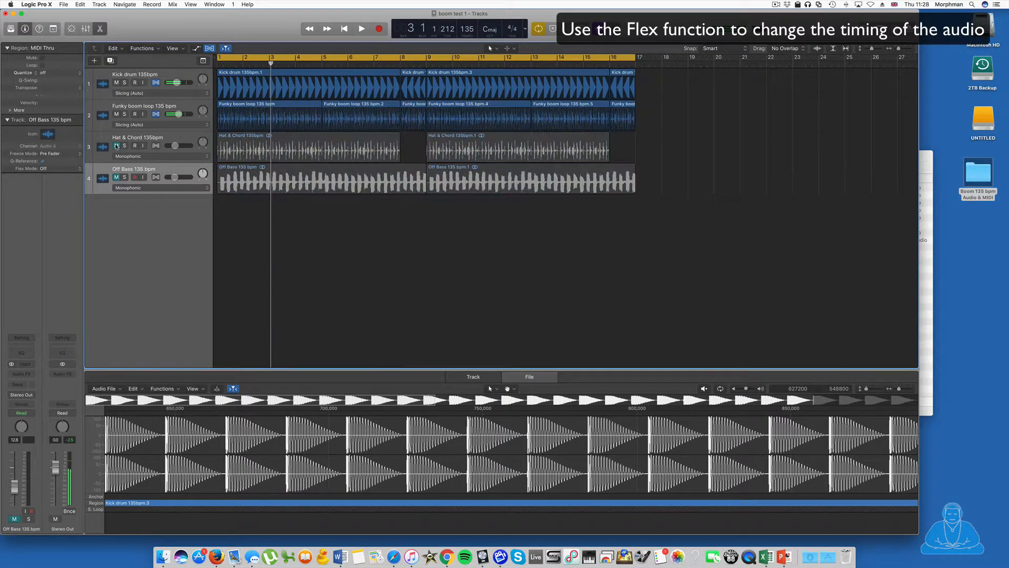
Unmute Hat & Chord and Off Bass, enable Flex on both in automatic Slicing mode, and audition the mix
{"action": "left_click", "coordinate": [116, 145]}
{"action": "left_click", "coordinate": [116, 177]}
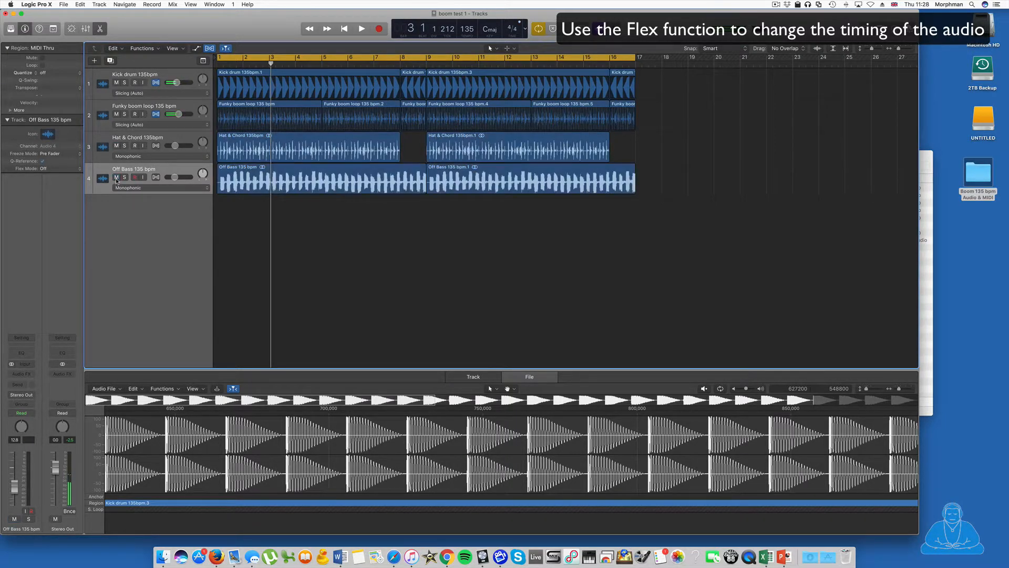
{"action": "left_click", "coordinate": [156, 146]}
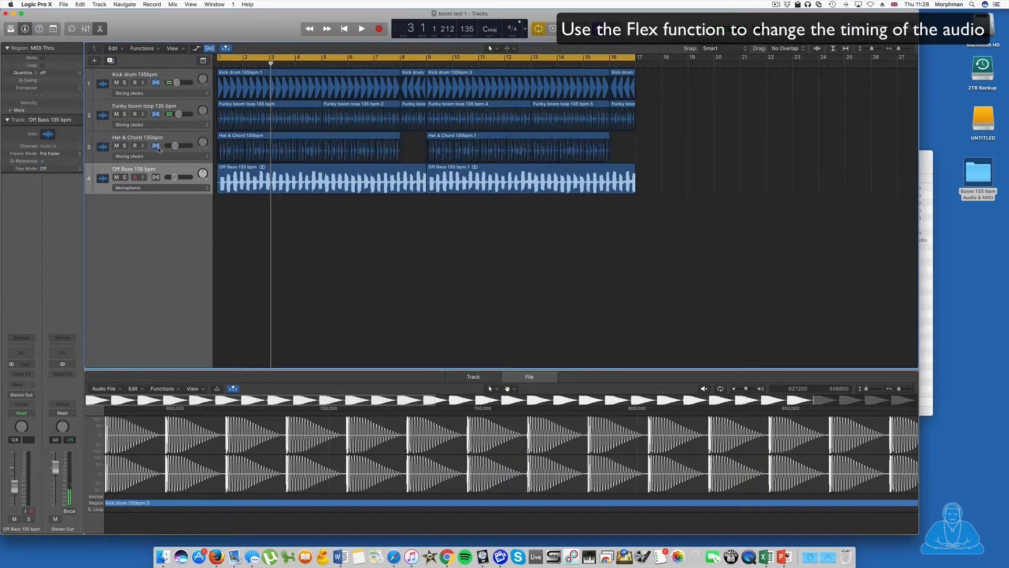
{"action": "left_click", "coordinate": [155, 177]}
{"action": "key", "text": "space"}
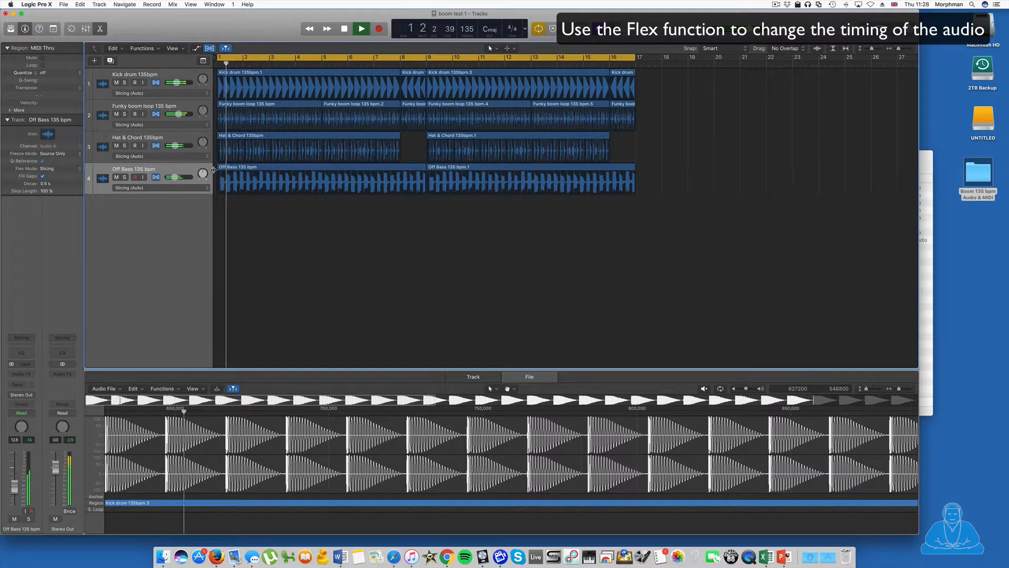
{"action": "key", "text": "space"}
Set the project tempo to 96 bpm and play back the flexed tracks
{"action": "double_click", "coordinate": [466, 29]}
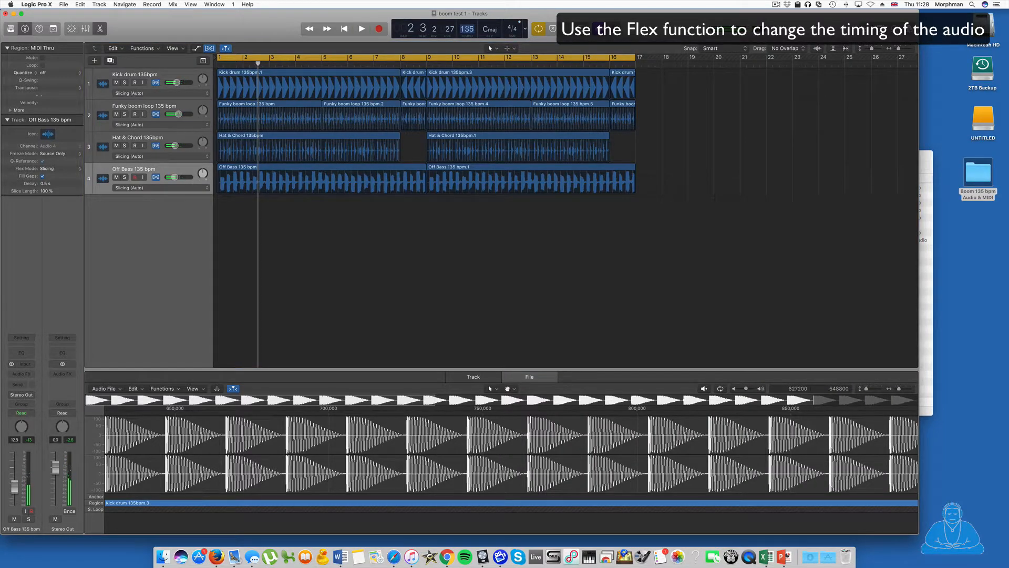
{"action": "type", "text": "96"}
{"action": "key", "text": "Return"}
{"action": "key", "text": "space"}
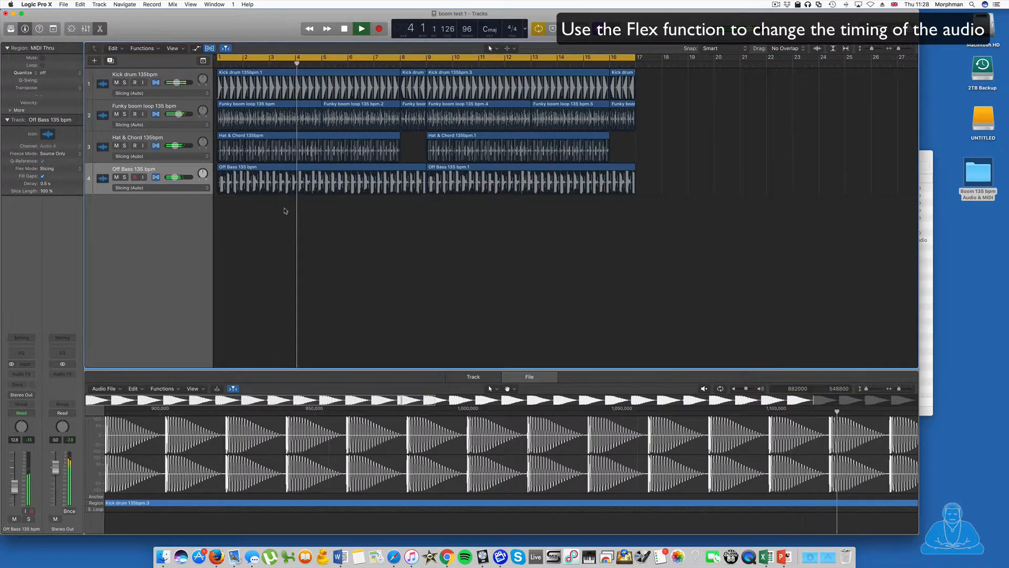
{"action": "key", "text": "space"}
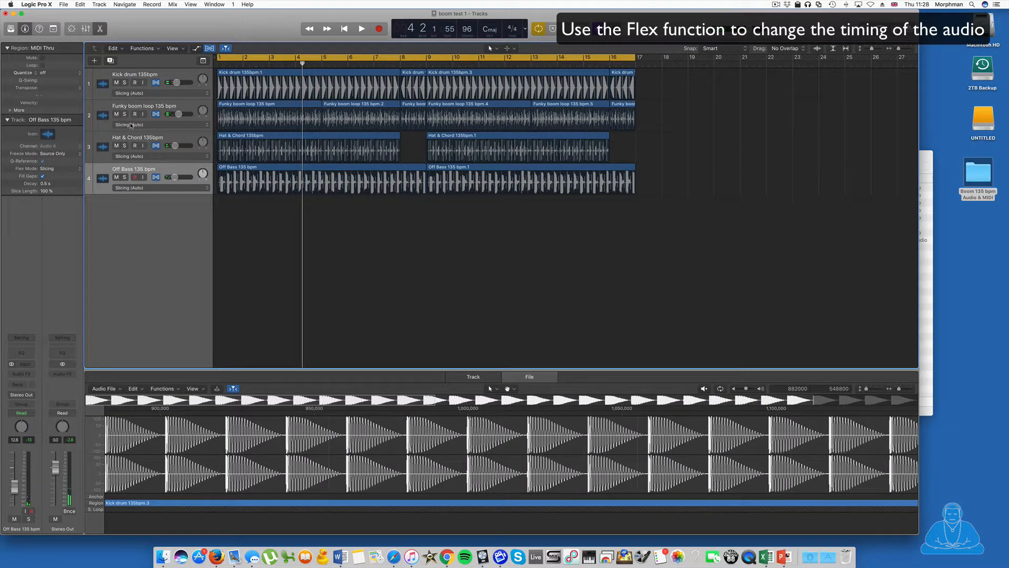
Change the Funky boom loop track's Flex mode to Rhythmic and audition it from the start
{"action": "left_click", "coordinate": [153, 125]}
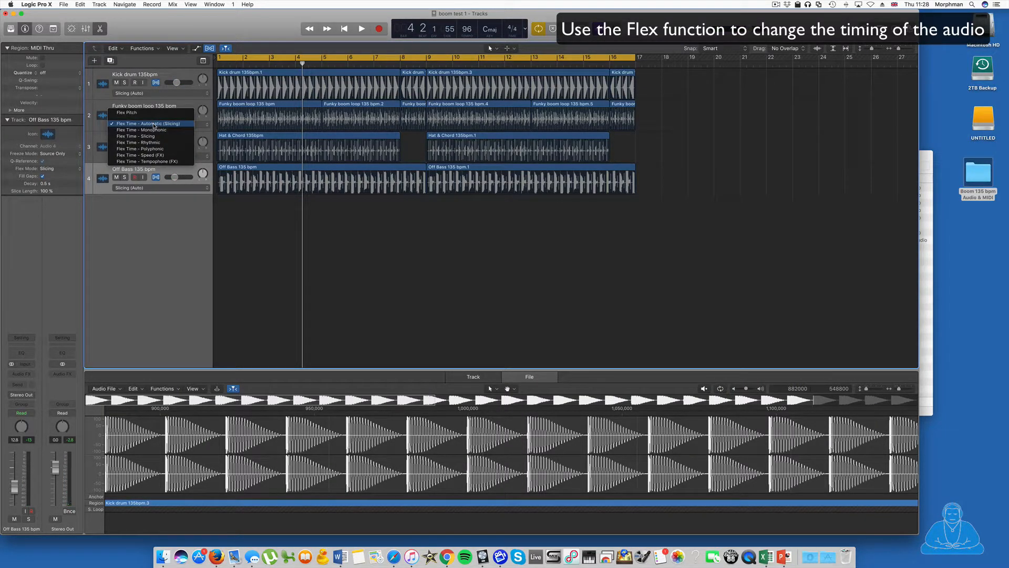
{"action": "left_click", "coordinate": [159, 143]}
{"action": "key", "text": "Return"}
{"action": "key", "text": "space"}
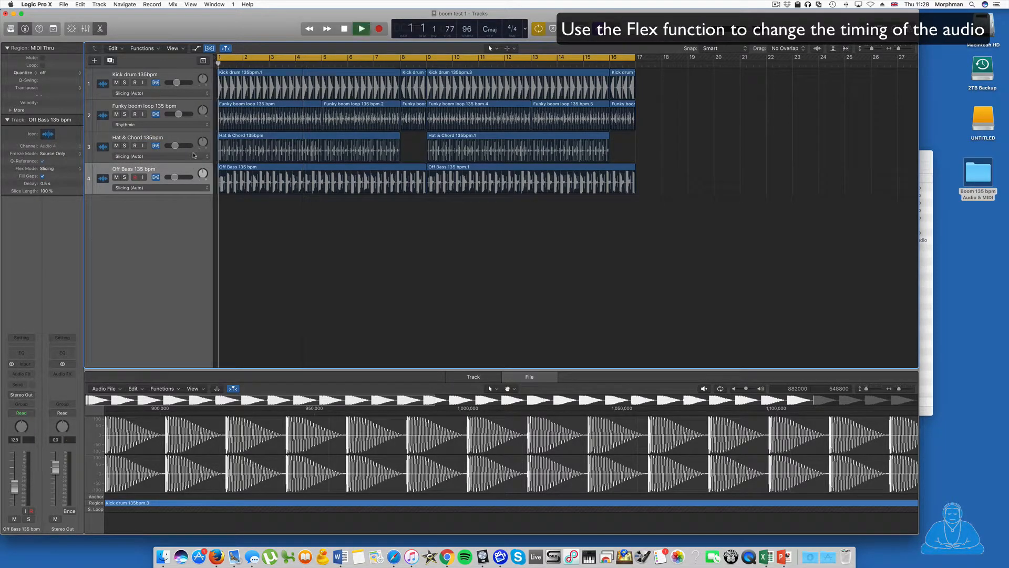
{"action": "key", "text": "space"}
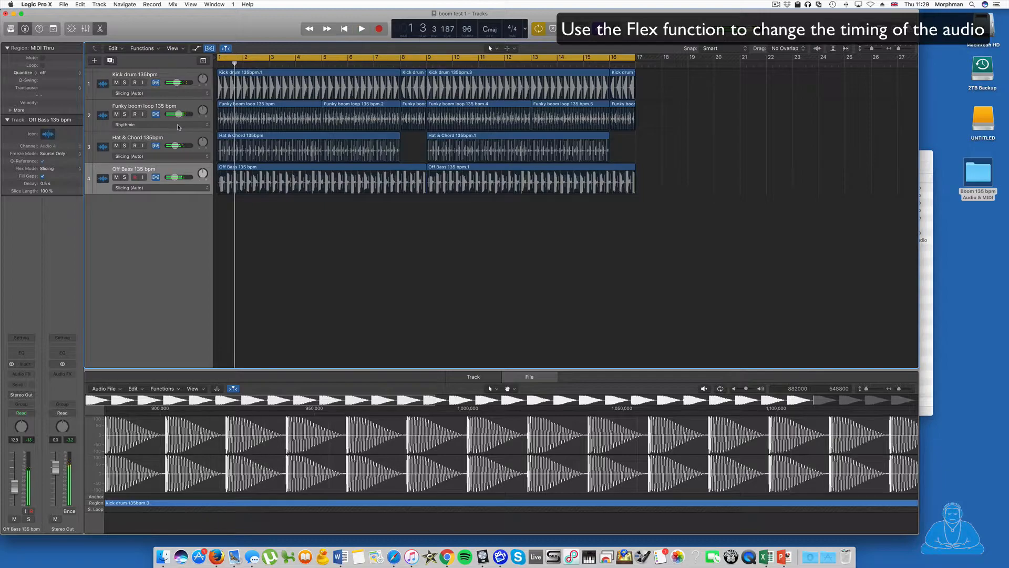
Change the Funky boom loop track's Flex mode to Polyphonic and audition it in the mix
{"action": "left_click", "coordinate": [178, 127]}
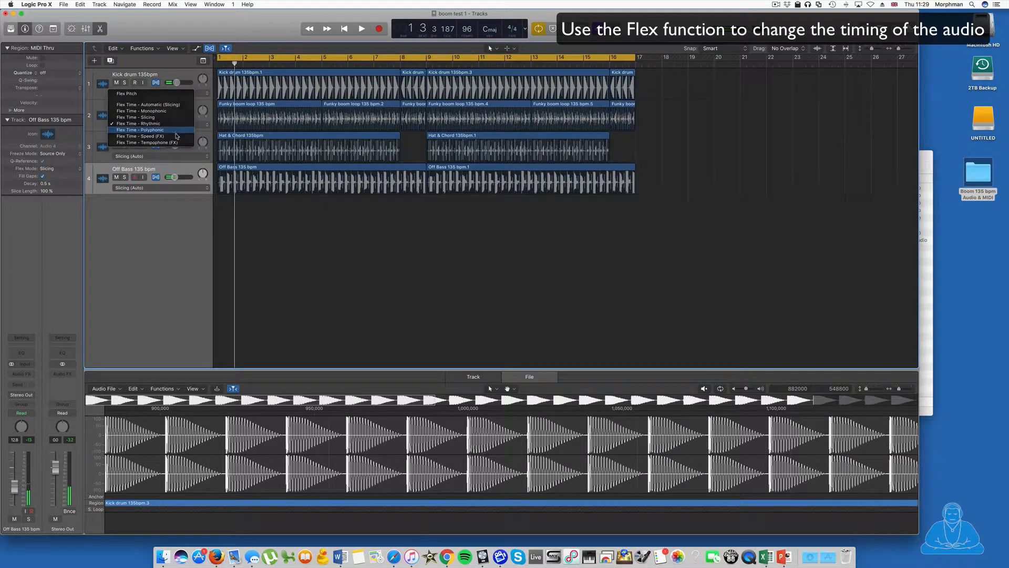
{"action": "left_click", "coordinate": [176, 132]}
{"action": "key", "text": "space"}
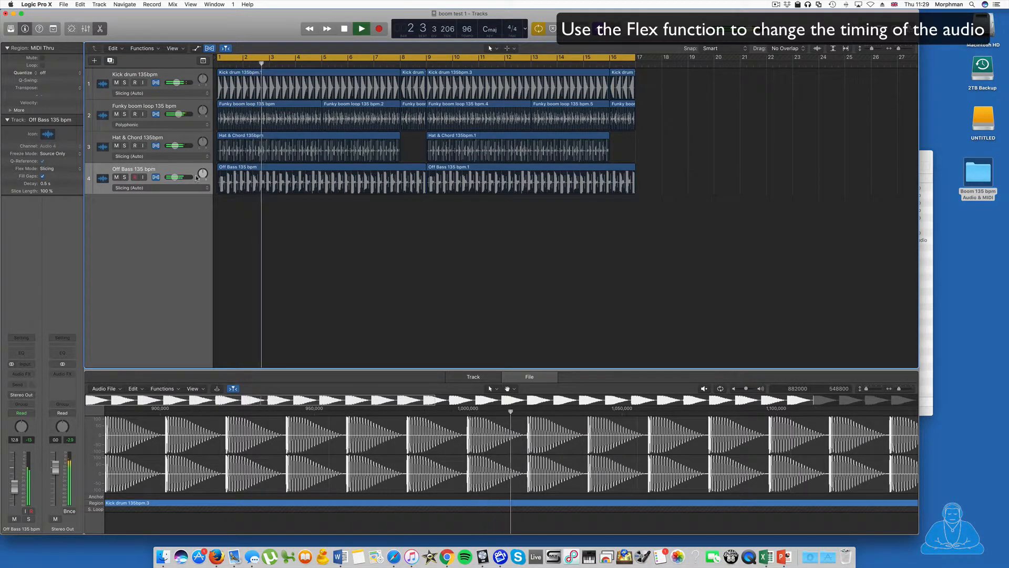
{"action": "key", "text": "space"}
Import Vocal 96bpm.wav from the Boom 135 bpm Audio & MIDI folder onto a new track starting at bar 1
{"action": "left_click", "coordinate": [928, 156]}
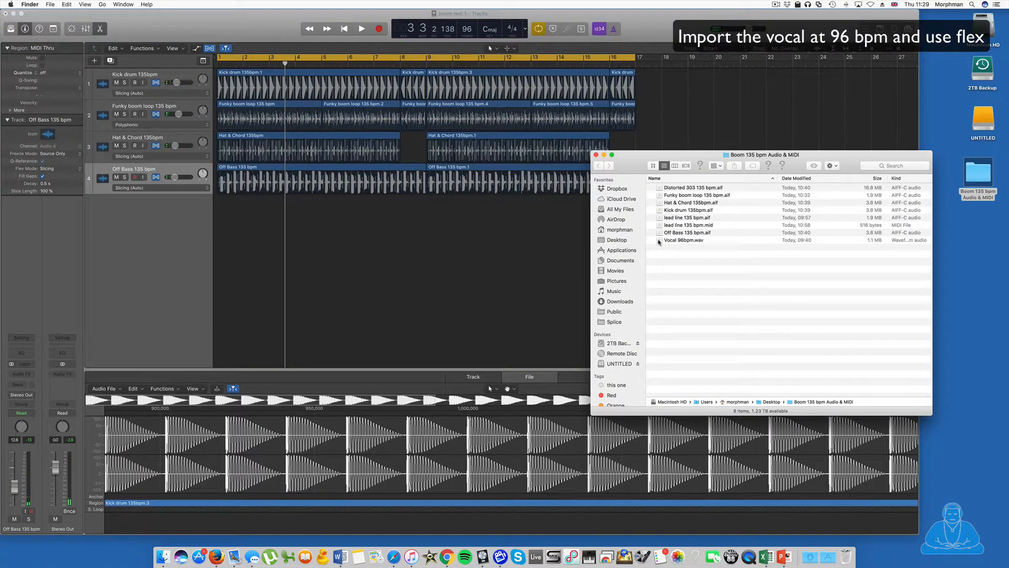
{"action": "left_click_drag", "start_coordinate": [653, 241], "coordinate": [224, 217]}
{"action": "left_click", "coordinate": [297, 244]}
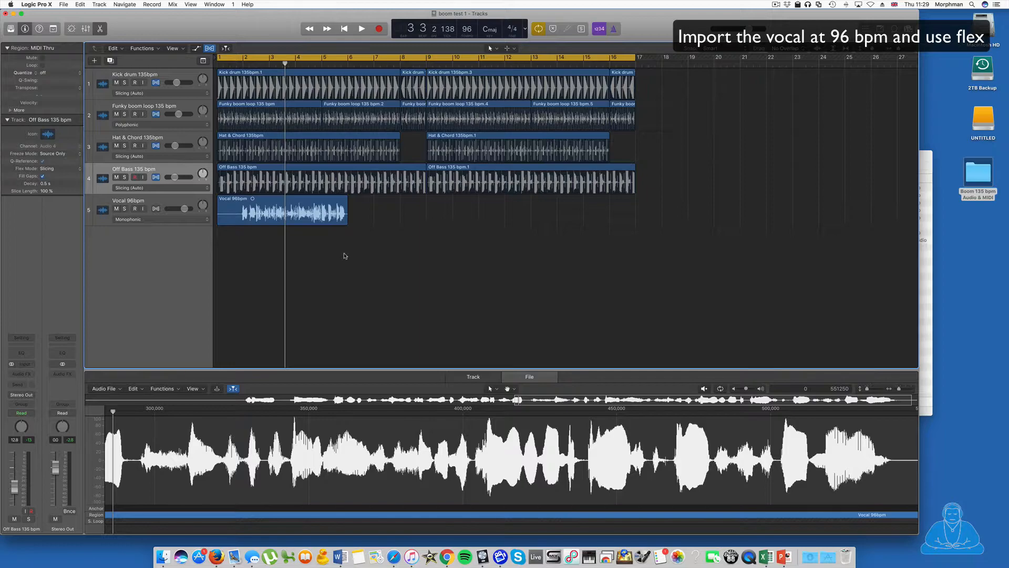
Lower the Vocal 96bpm track's volume slightly during playback and enable Flex on it in automatic Polyphonic mode
{"action": "key", "text": "space"}
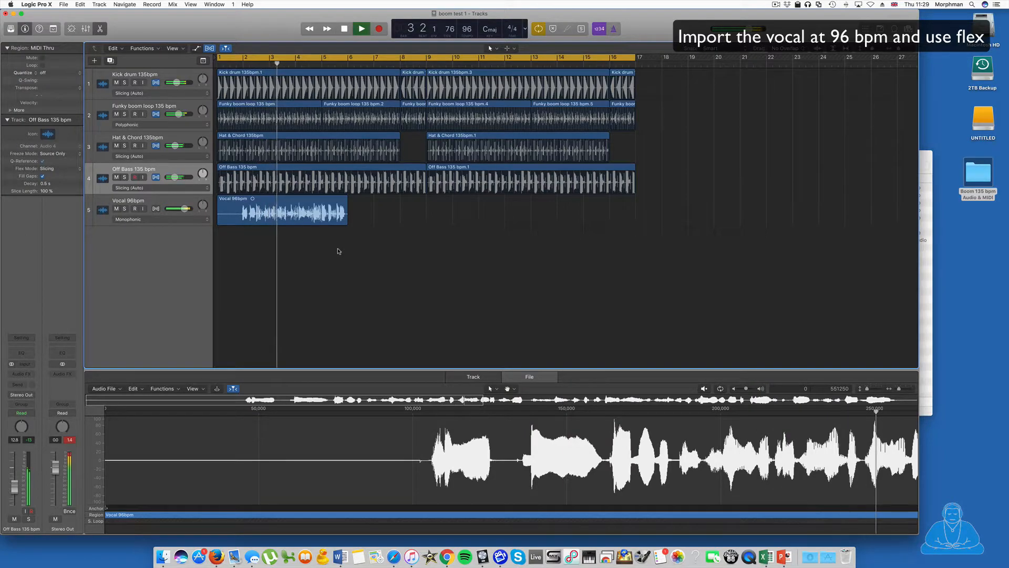
{"action": "left_click_drag", "start_coordinate": [185, 208], "coordinate": [181, 208]}
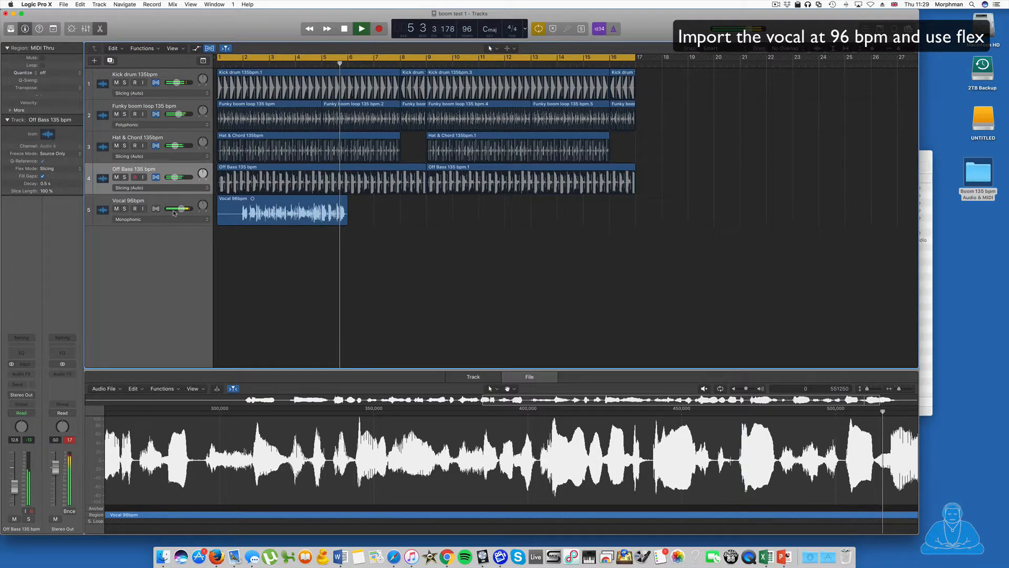
{"action": "key", "text": "space"}
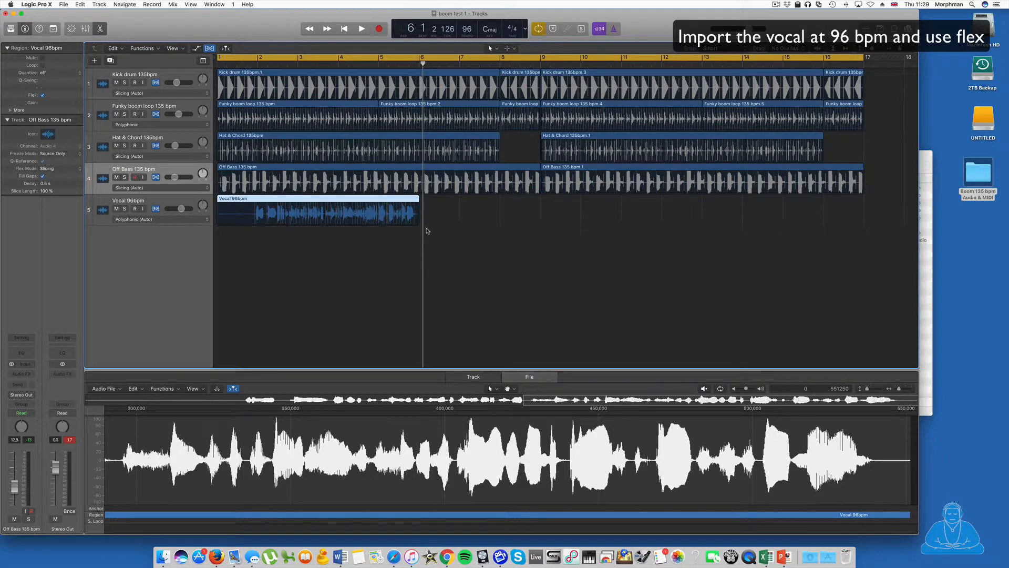
Set the project tempo to 135 bpm and play back the loops with the flexed vocal
{"action": "double_click", "coordinate": [464, 27]}
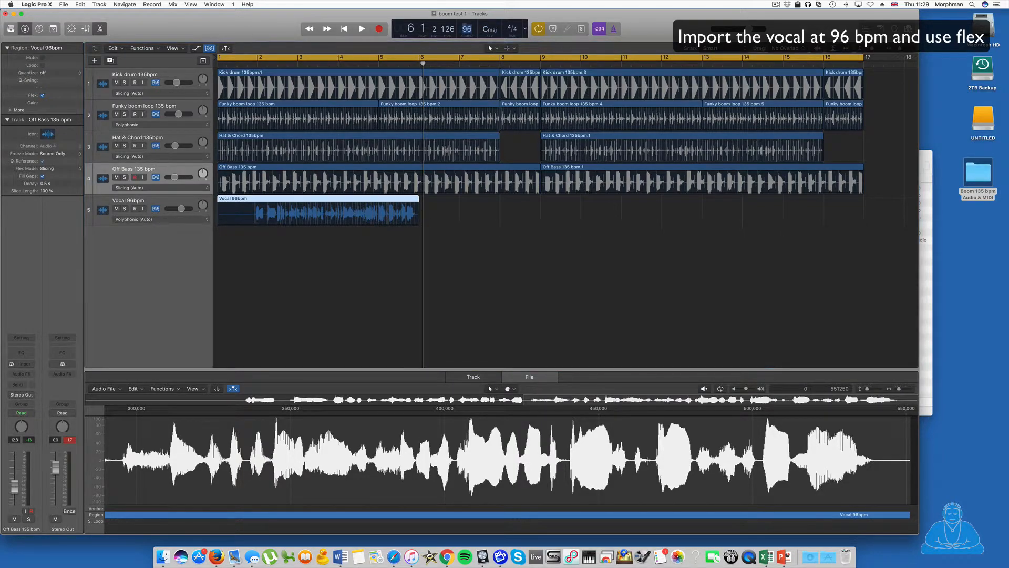
{"action": "type", "text": "135"}
{"action": "key", "text": "Return"}
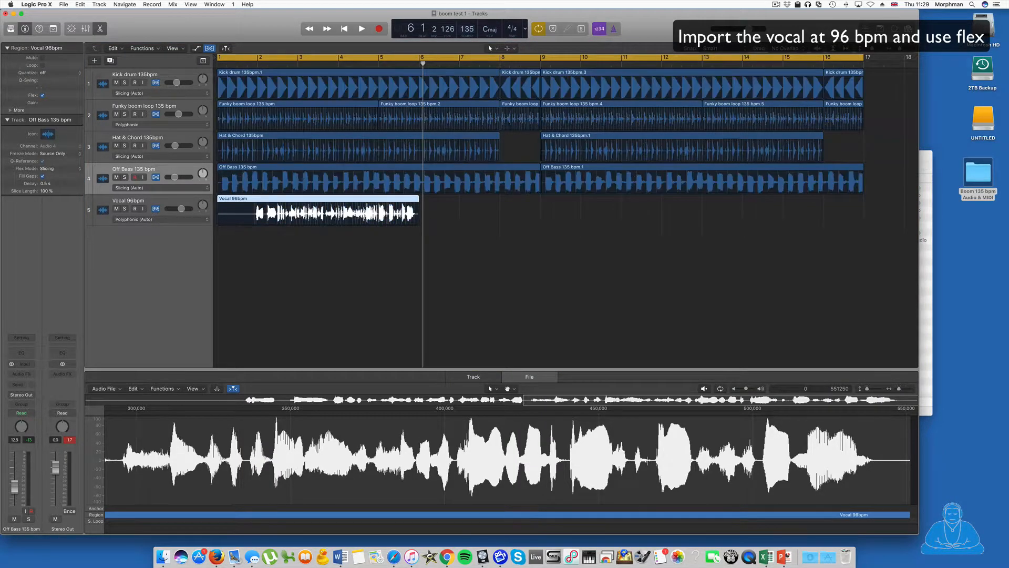
{"action": "key", "text": "space"}
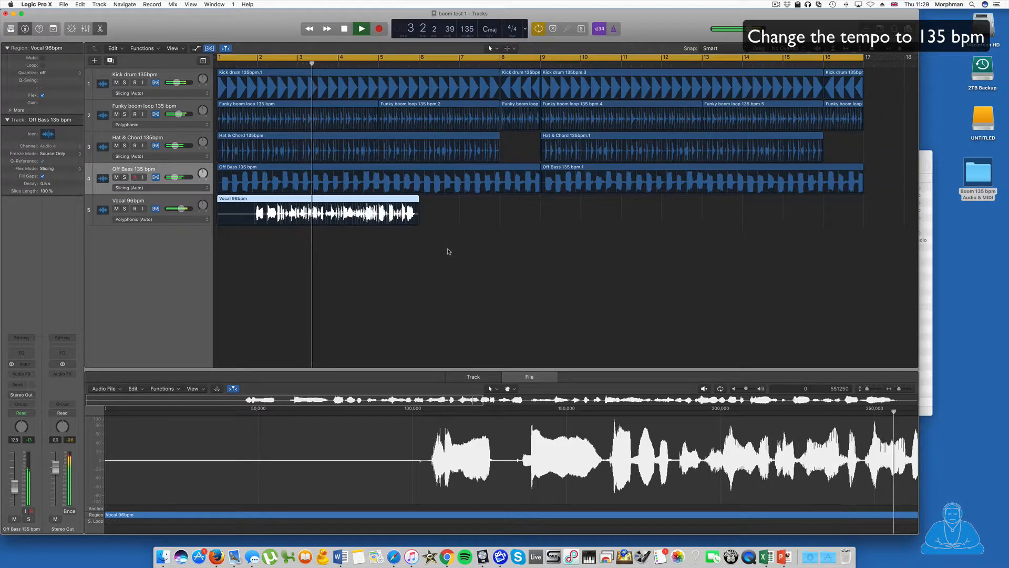
{"action": "key", "text": "super+Left"}
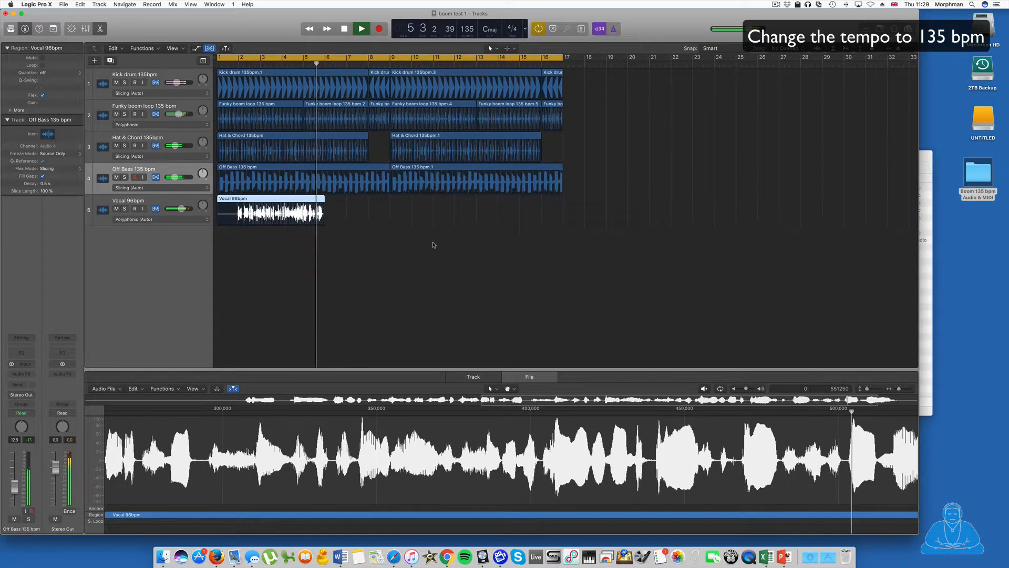
{"action": "key", "text": "space"}
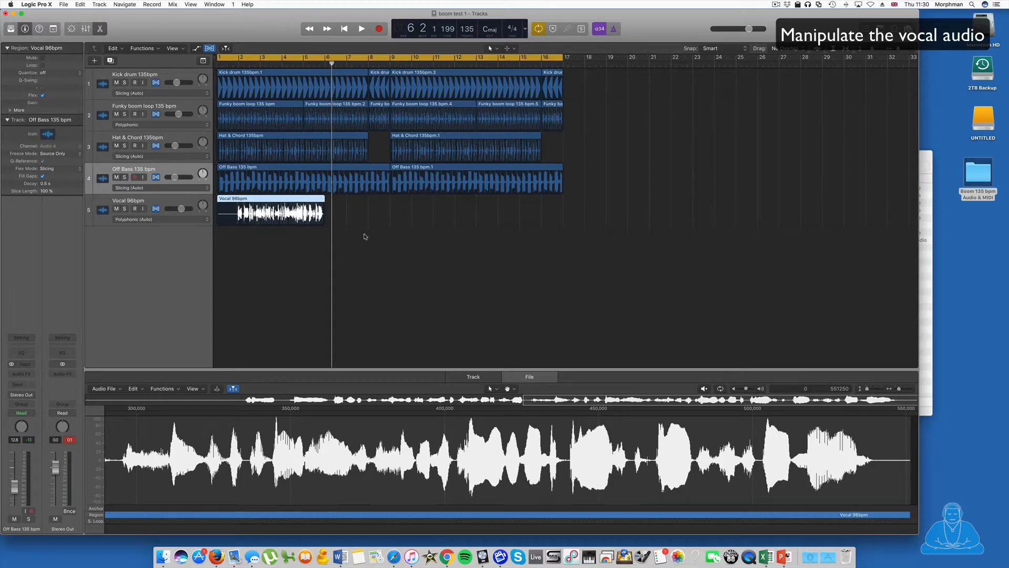
Hide the Flex controls and trim the silent start of the Vocal 96bpm region to just before bar 2
{"action": "key", "text": "super+f"}
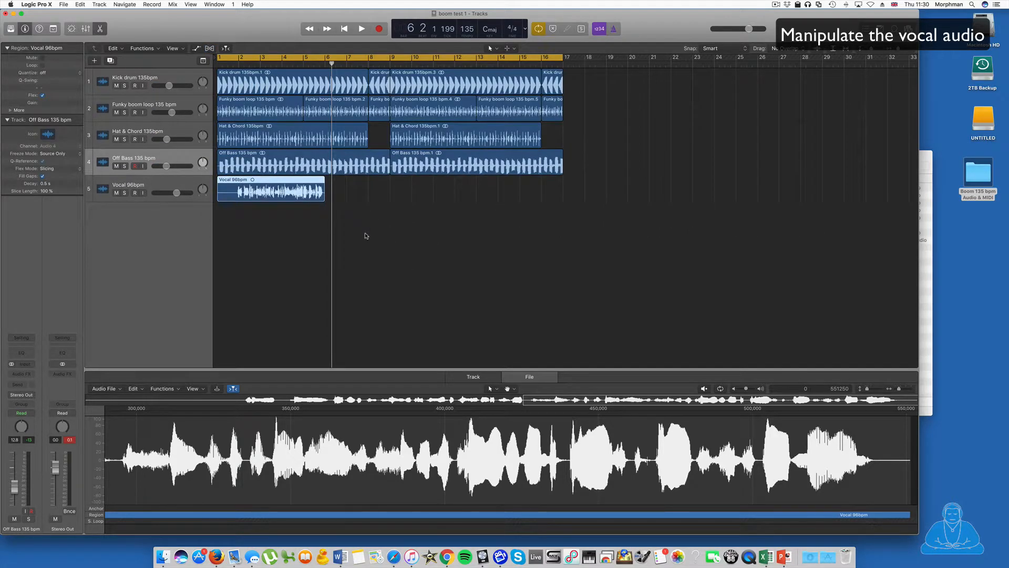
{"action": "scroll", "coordinate": [366, 235], "scroll_direction": "up", "scroll_amount": 3}
{"action": "scroll", "coordinate": [367, 235], "scroll_direction": "right", "scroll_amount": 3}
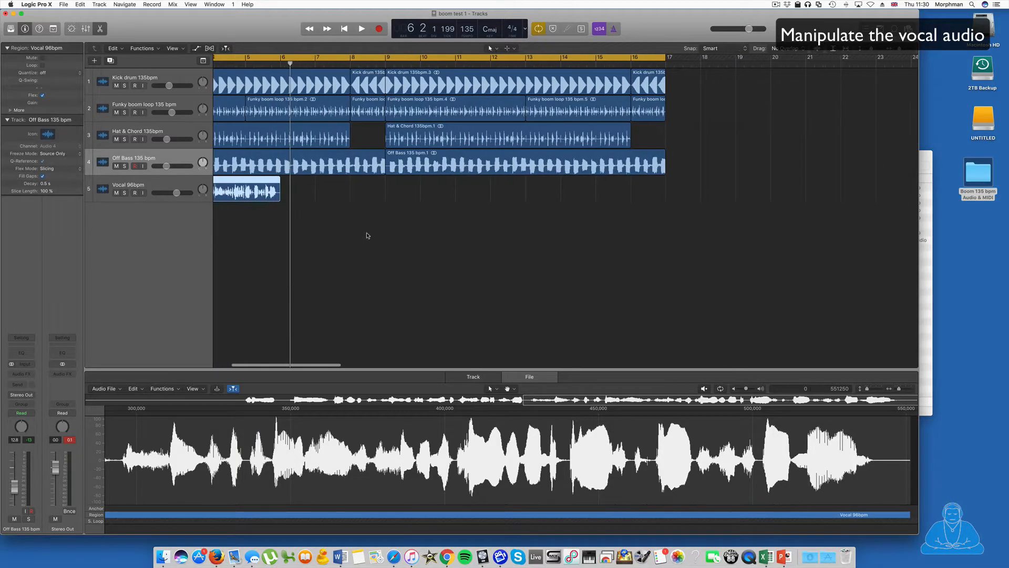
{"action": "scroll", "coordinate": [378, 234], "scroll_direction": "left", "scroll_amount": 4}
{"action": "scroll", "coordinate": [379, 234], "scroll_direction": "up", "scroll_amount": 3}
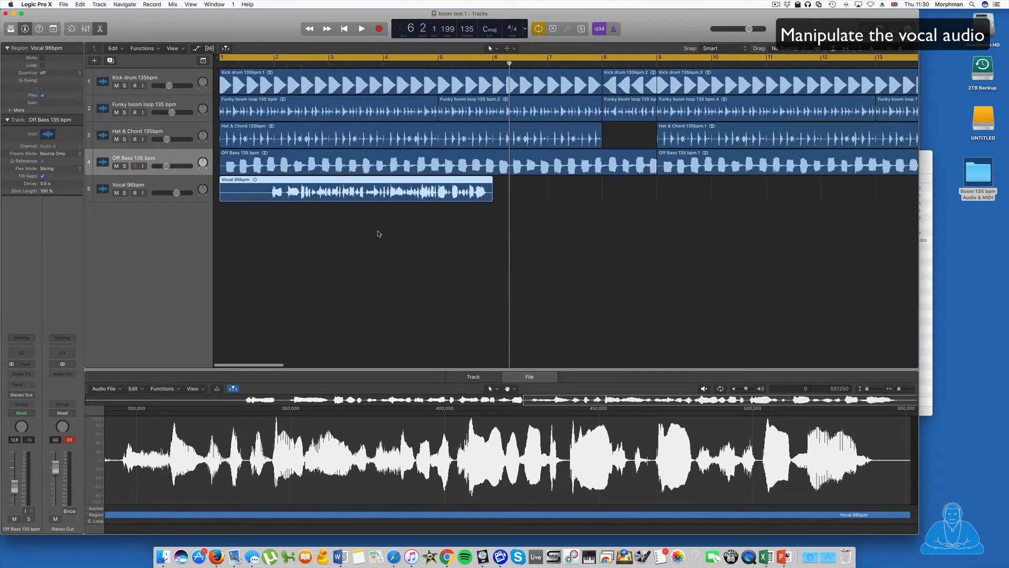
{"action": "scroll", "coordinate": [379, 234], "scroll_direction": "right", "scroll_amount": 1}
{"action": "left_click_drag", "start_coordinate": [218, 196], "coordinate": [268, 199]}
{"action": "key", "text": "super+Right"}
{"action": "key", "text": "super+Right"}
Create three new audio tracks below the Vocal 96bpm track
{"action": "double_click", "coordinate": [155, 227]}
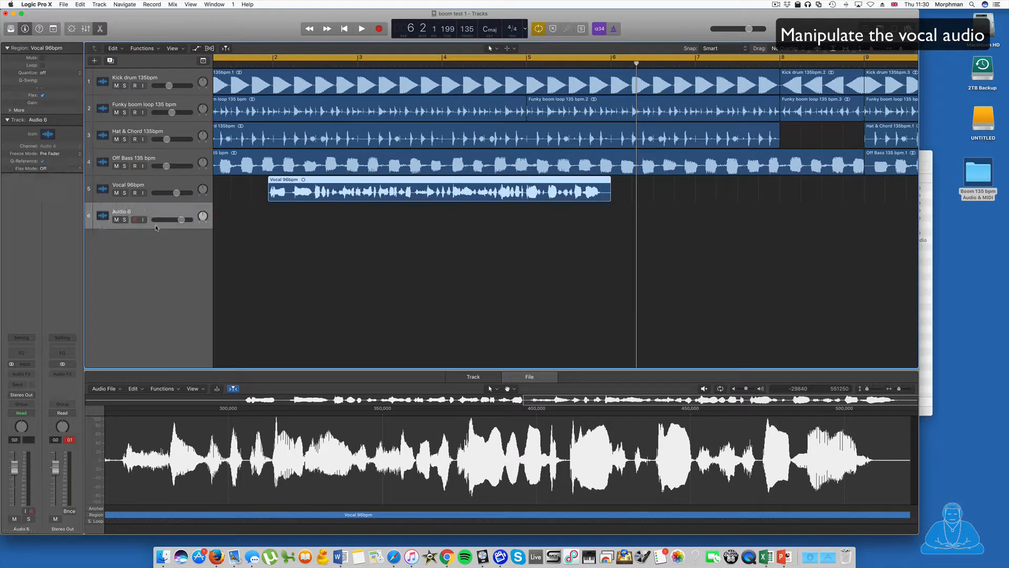
{"action": "double_click", "coordinate": [142, 239]}
{"action": "double_click", "coordinate": [152, 268]}
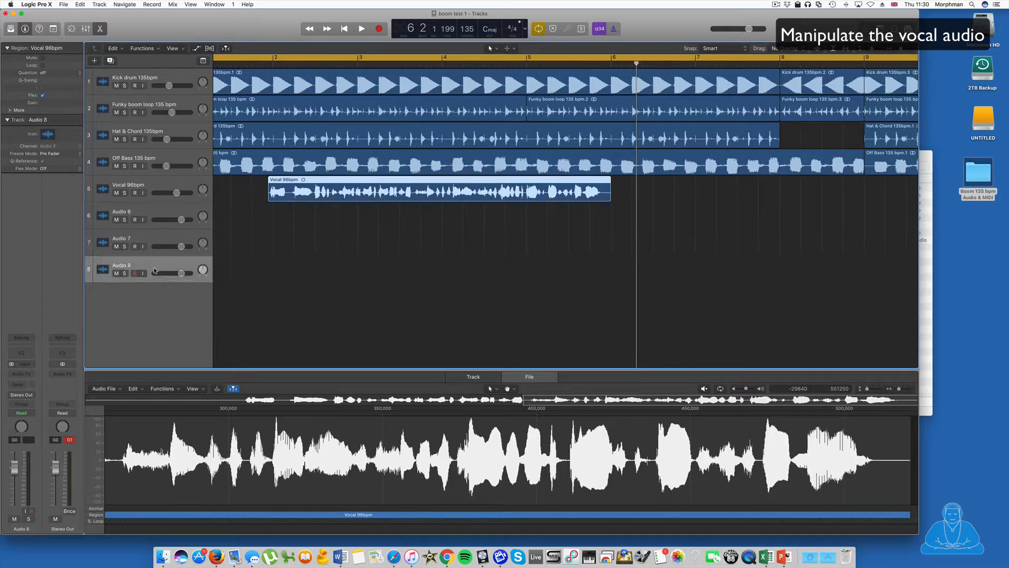
Copy the opening vocal phrase onto the Audio 6 track with Polyphonic Flex, and mute the original Vocal 96bpm track
{"action": "left_click", "coordinate": [359, 232]}
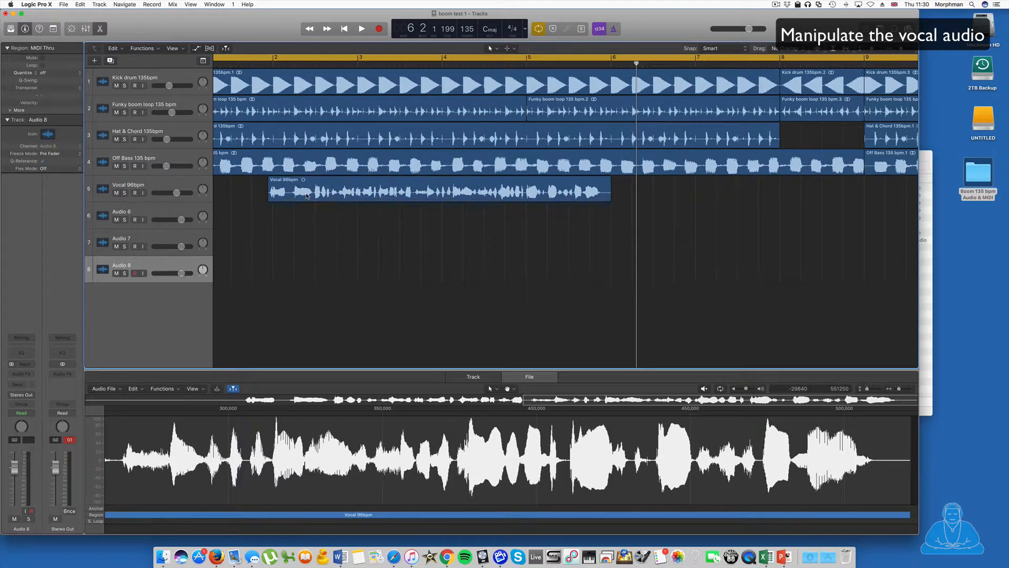
{"action": "left_click_drag", "start_coordinate": [315, 192], "coordinate": [303, 230]}
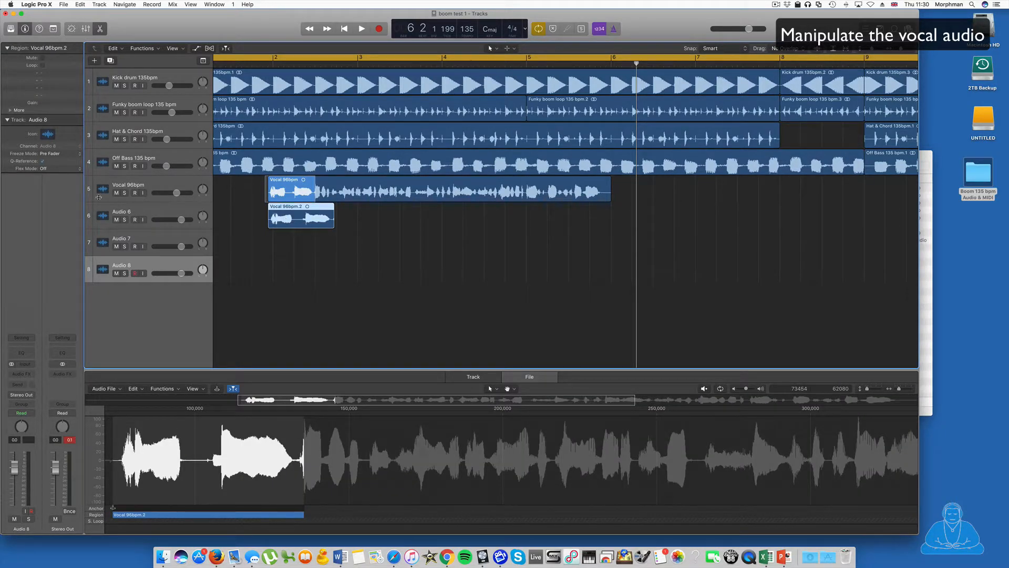
{"action": "left_click", "coordinate": [116, 193]}
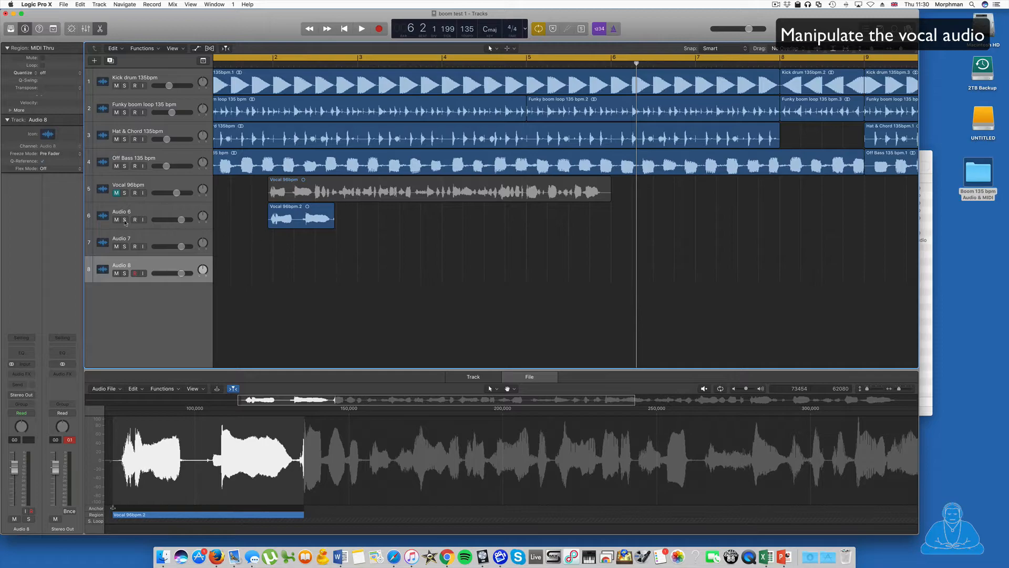
{"action": "left_click", "coordinate": [161, 212]}
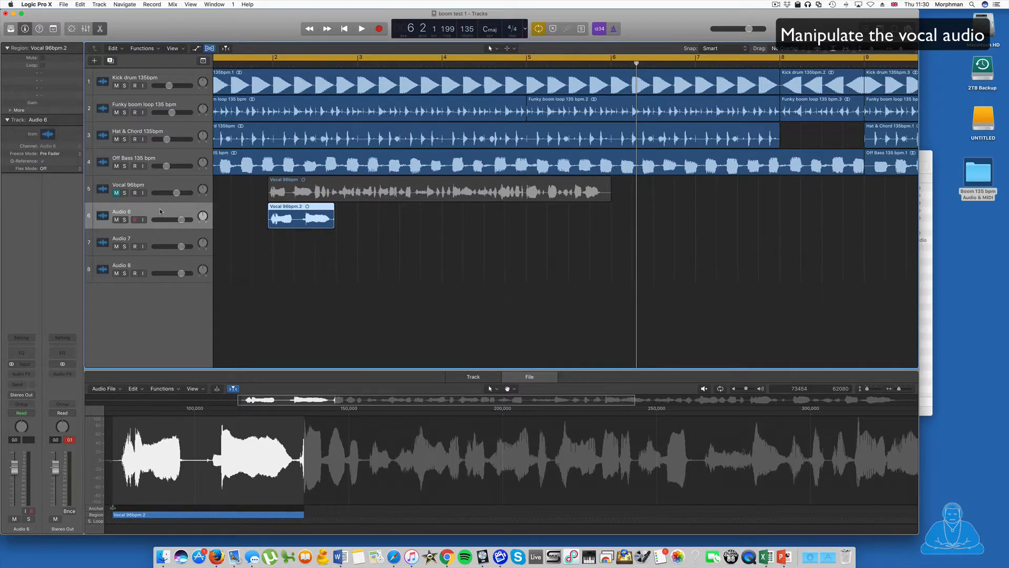
{"action": "left_click", "coordinate": [156, 240]}
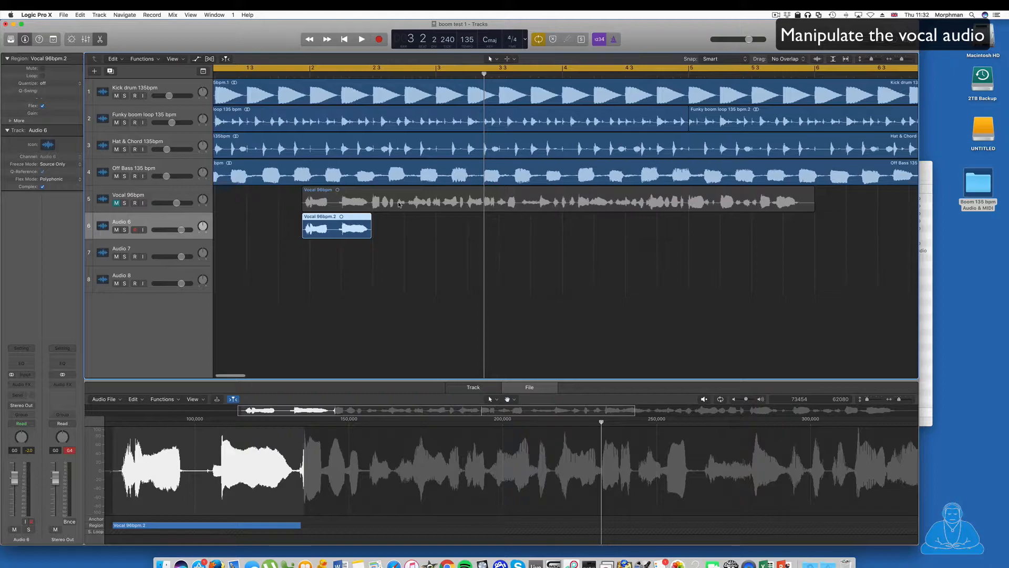
Unmute the Vocal 96bpm track and audition it together with the copied phrase on Audio 6
{"action": "scroll", "coordinate": [397, 208], "scroll_direction": "right", "scroll_amount": 3}
{"action": "left_click", "coordinate": [116, 203]}
{"action": "key", "text": "space"}
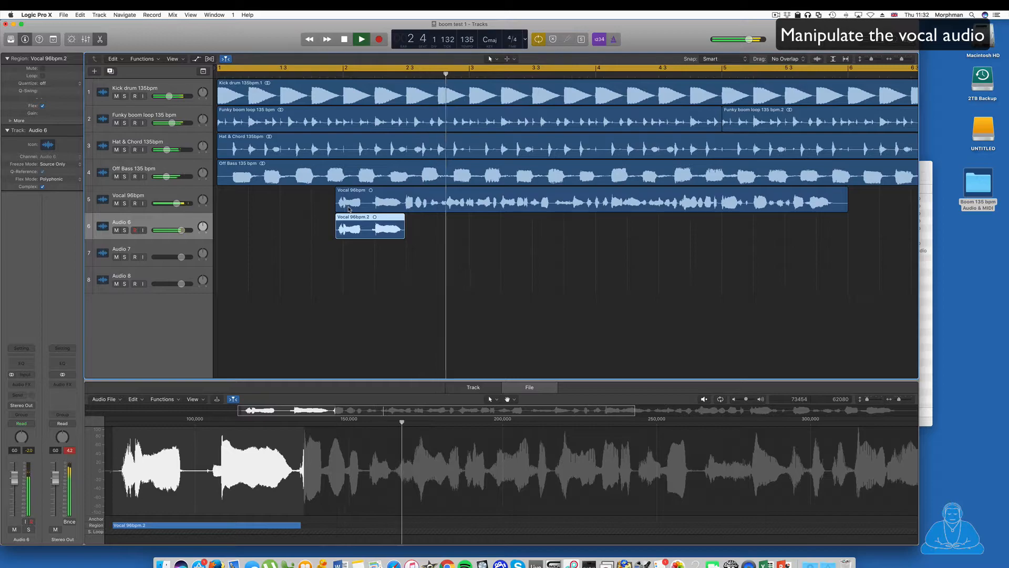
{"action": "key", "text": "space"}
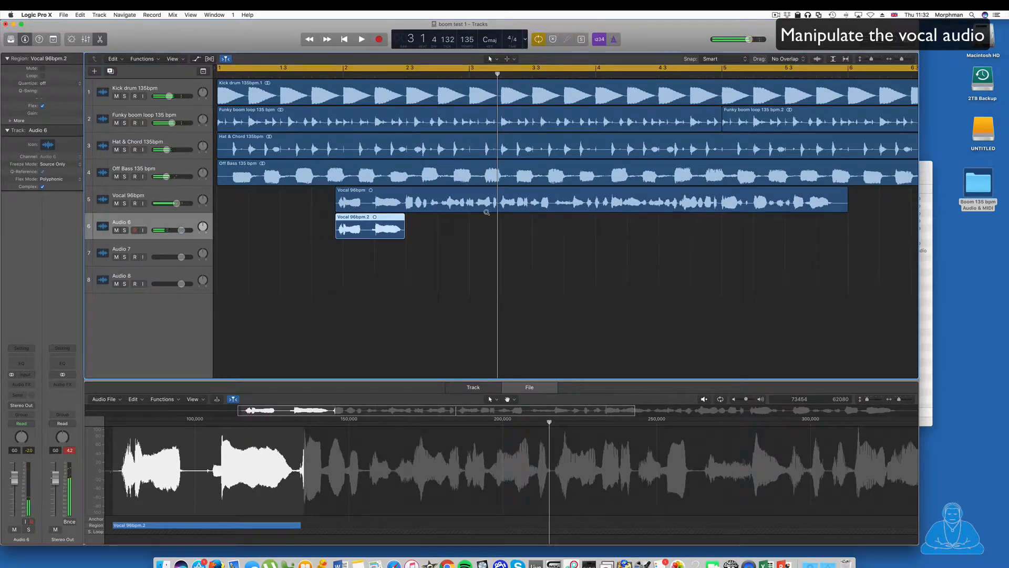
Cut out the vocal section from just before bar 3 to about 3 2 and move it to the Audio 7 track
{"action": "left_click_drag", "start_coordinate": [462, 202], "coordinate": [524, 205]}
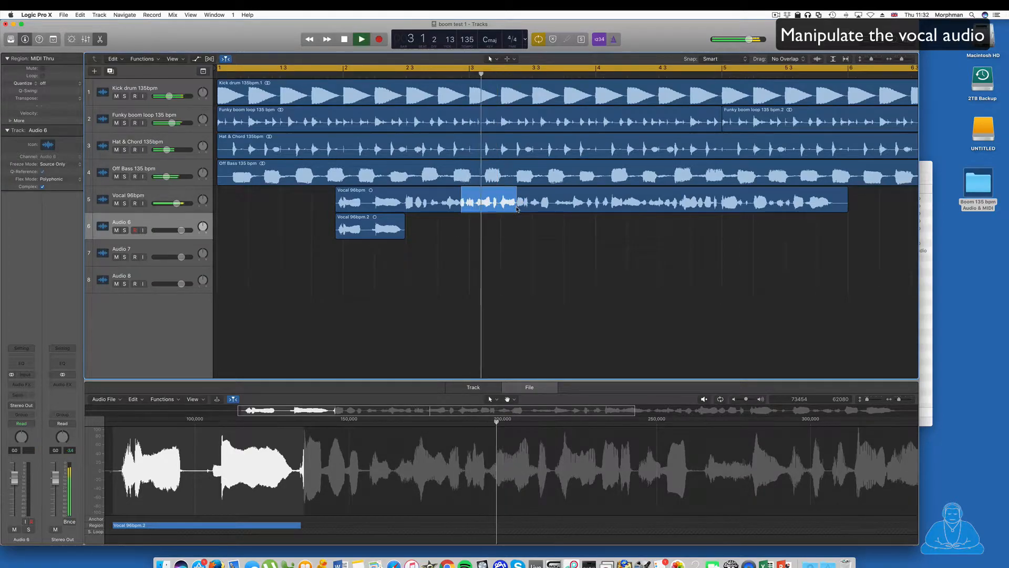
{"action": "left_click", "coordinate": [479, 207]}
{"action": "left_click_drag", "start_coordinate": [479, 206], "coordinate": [479, 254]}
{"action": "key", "text": "space"}
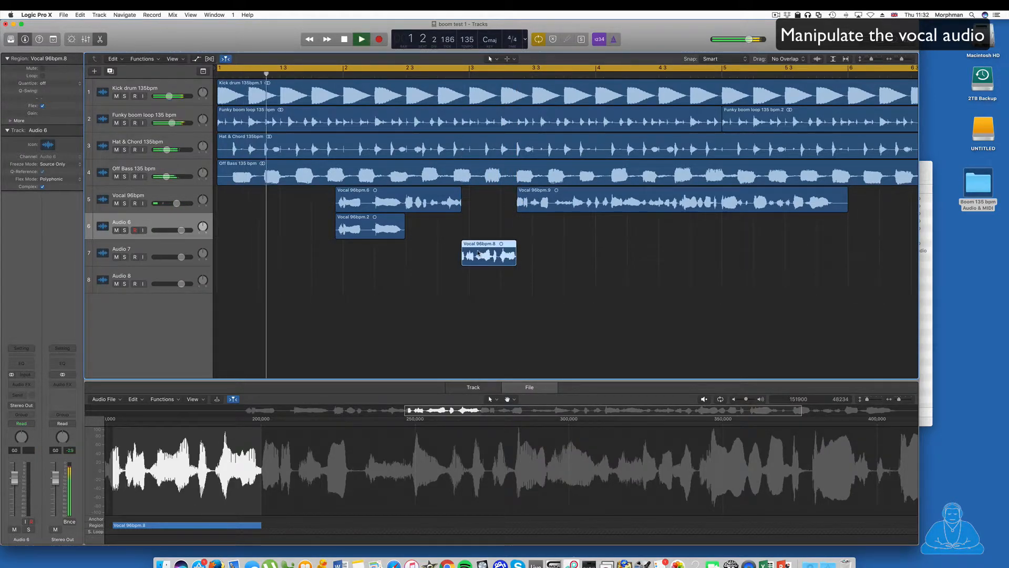
Pan Audio 6 to -44 and audition from the start with the Vocal 96bpm track muted
{"action": "left_click_drag", "start_coordinate": [208, 230], "coordinate": [207, 250]}
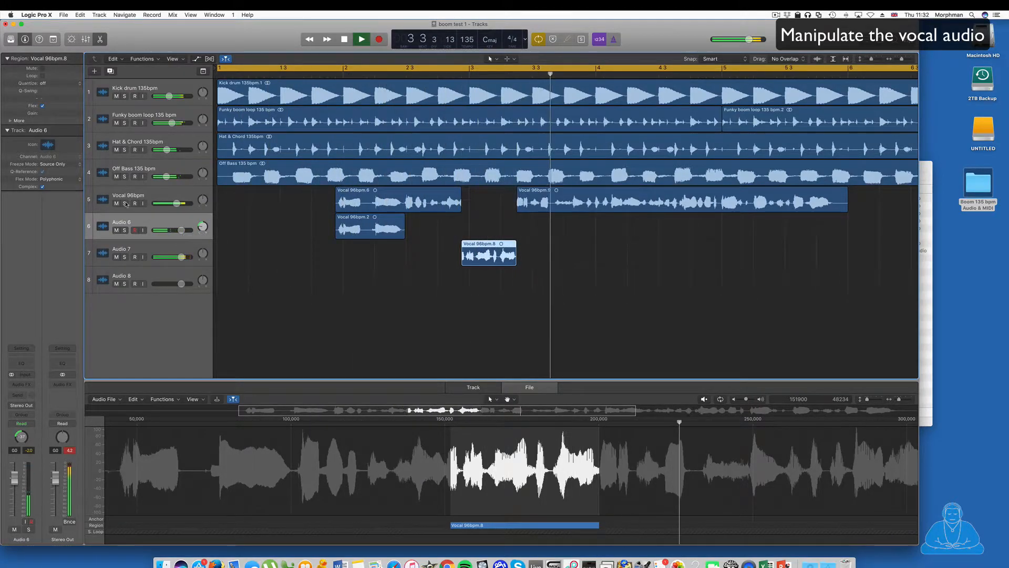
{"action": "left_click", "coordinate": [116, 203]}
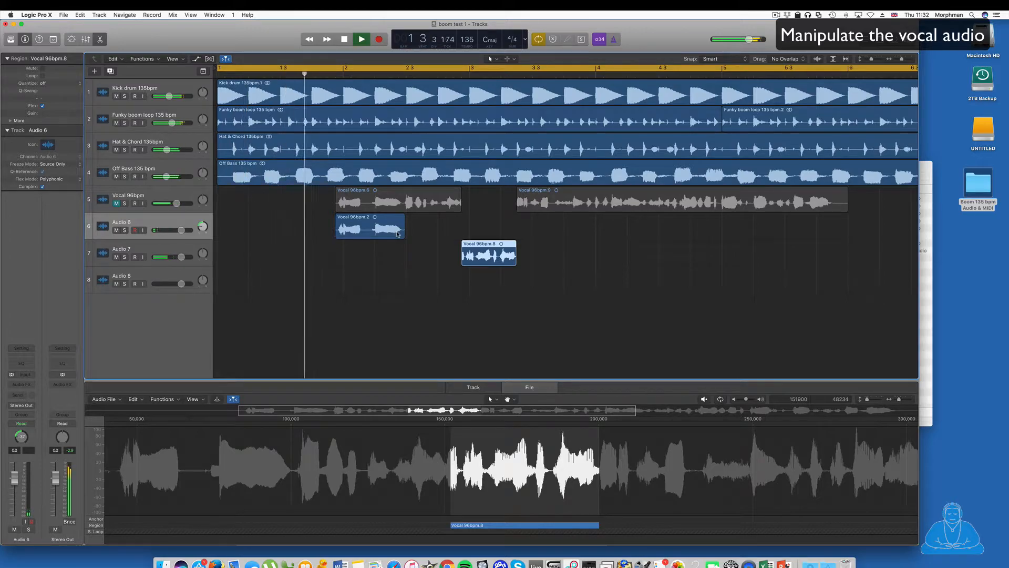
{"action": "key", "text": "space"}
{"action": "key", "text": "Return"}
{"action": "key", "text": "space"}
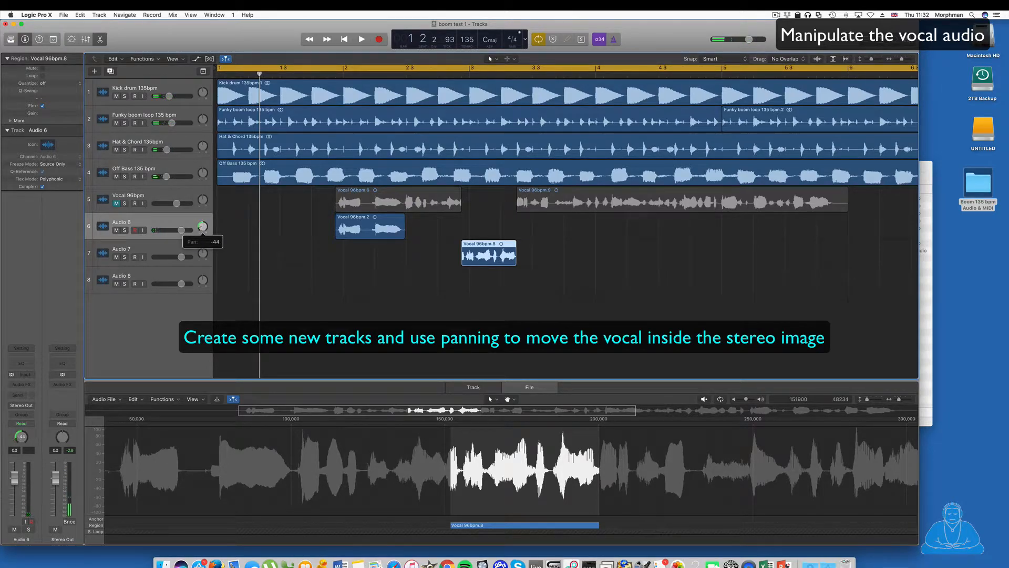
Move the vocal section between the opening phrase and the Audio 7 piece to Audio 8, and audition it panned right
{"action": "left_click", "coordinate": [404, 203]}
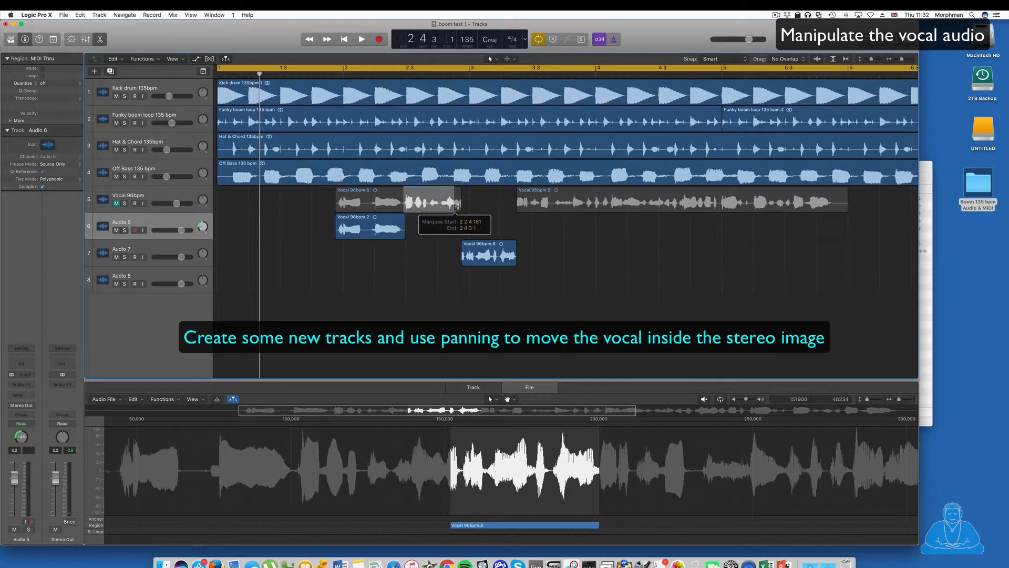
{"action": "left_click_drag", "start_coordinate": [432, 200], "coordinate": [432, 281]}
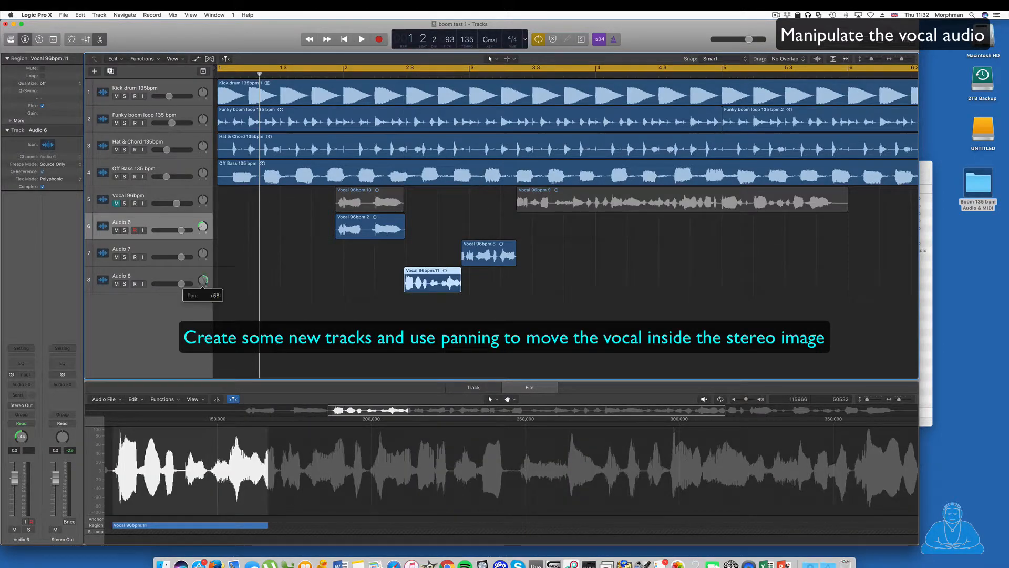
{"action": "key", "text": "space"}
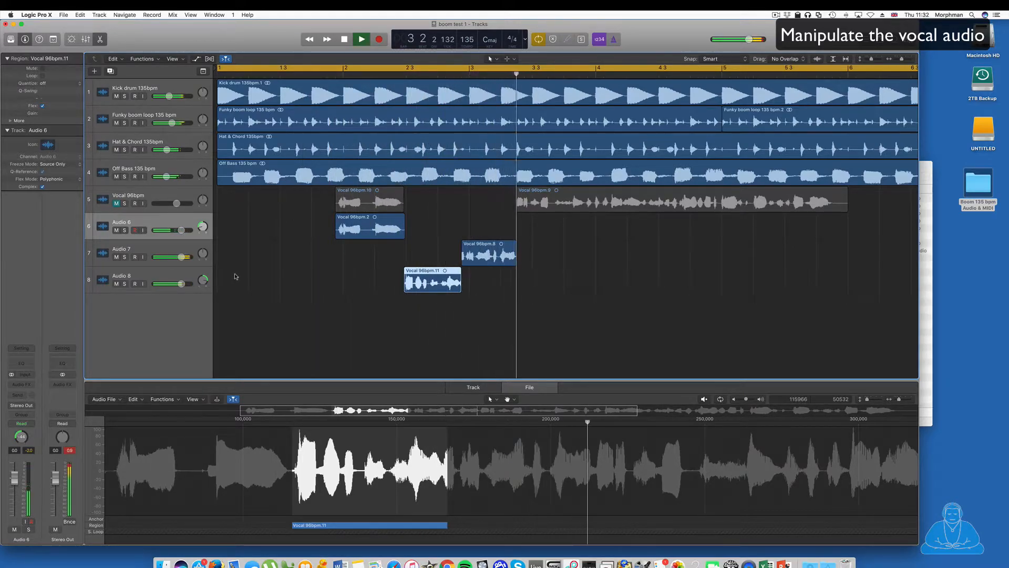
{"action": "key", "text": "space"}
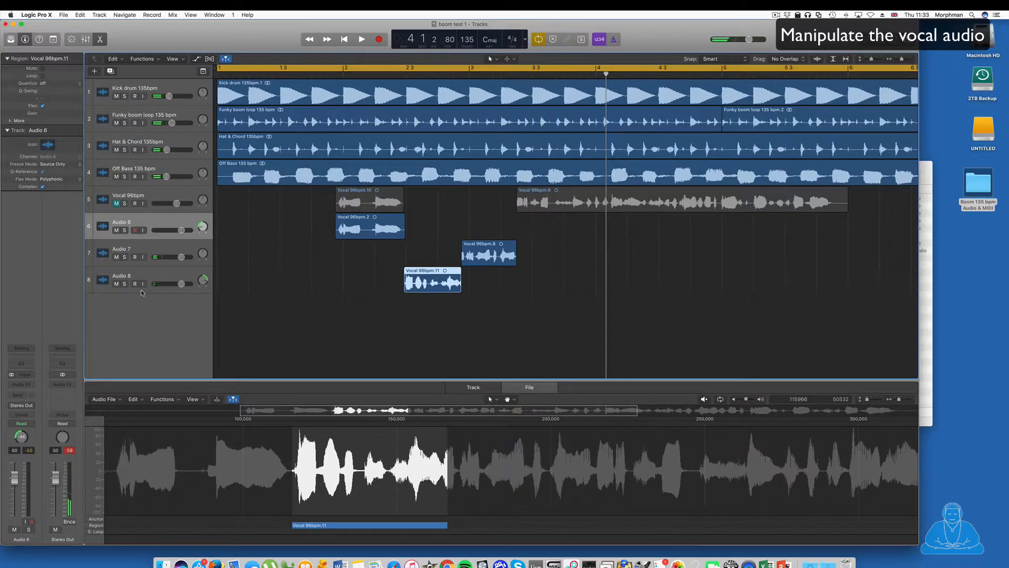
Duplicate the Audio 8 track and copy the last word of the Audio 7 vocal region onto the duplicate
{"action": "left_click", "coordinate": [155, 278]}
{"action": "key", "text": "super+d"}
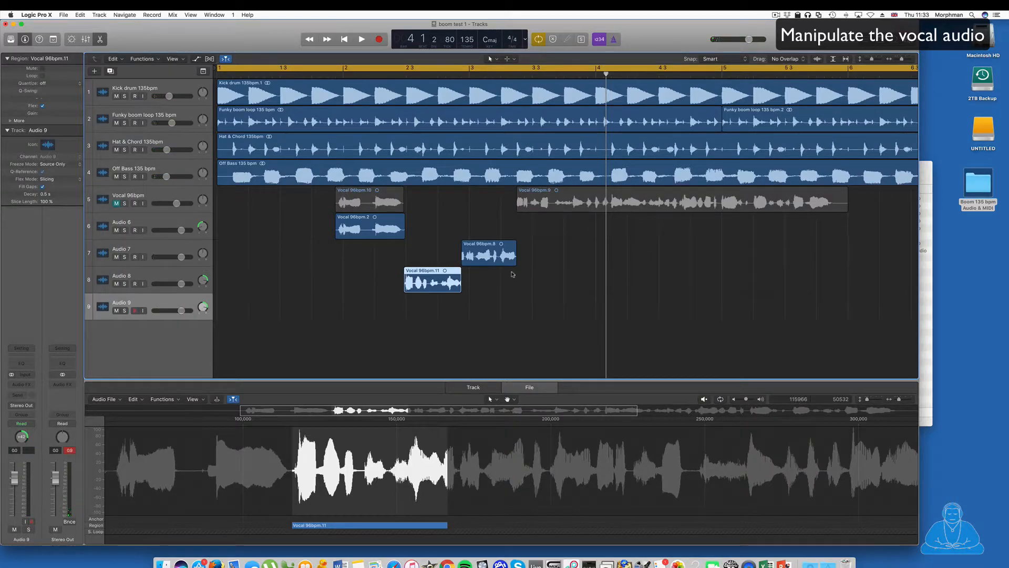
{"action": "left_click_drag", "start_coordinate": [501, 256], "coordinate": [508, 310]}
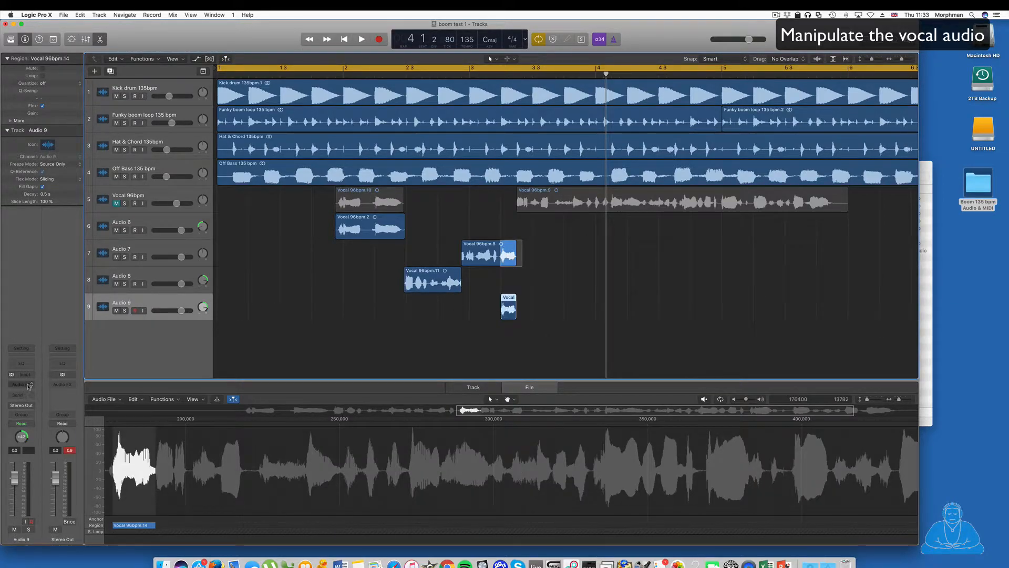
Insert a stereo Tape Delay on the Audio 9 track and audition the vocal with the loops
{"action": "left_click", "coordinate": [28, 385]}
{"action": "mouse_move", "coordinate": [37, 446]}
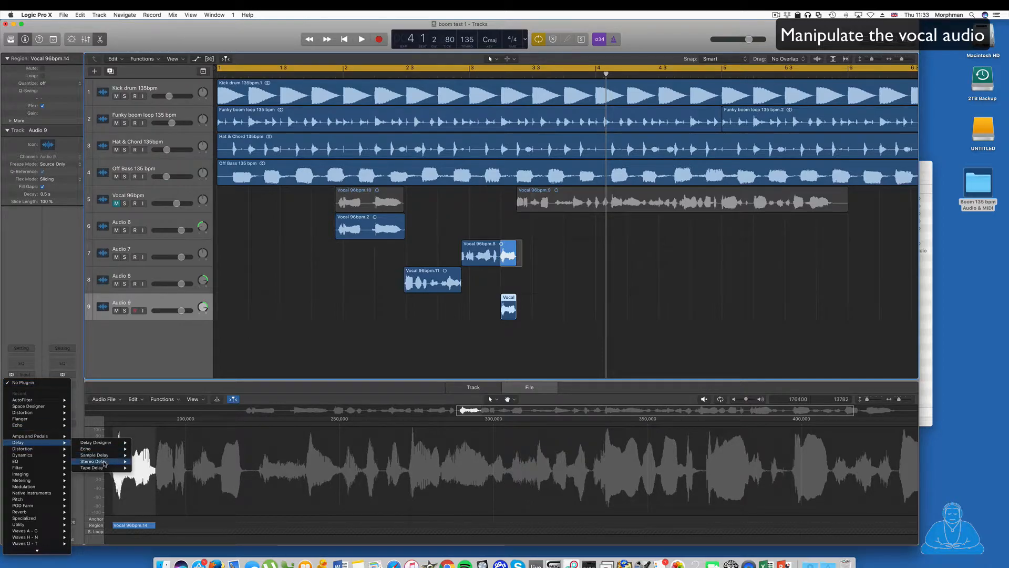
{"action": "left_click", "coordinate": [145, 467]}
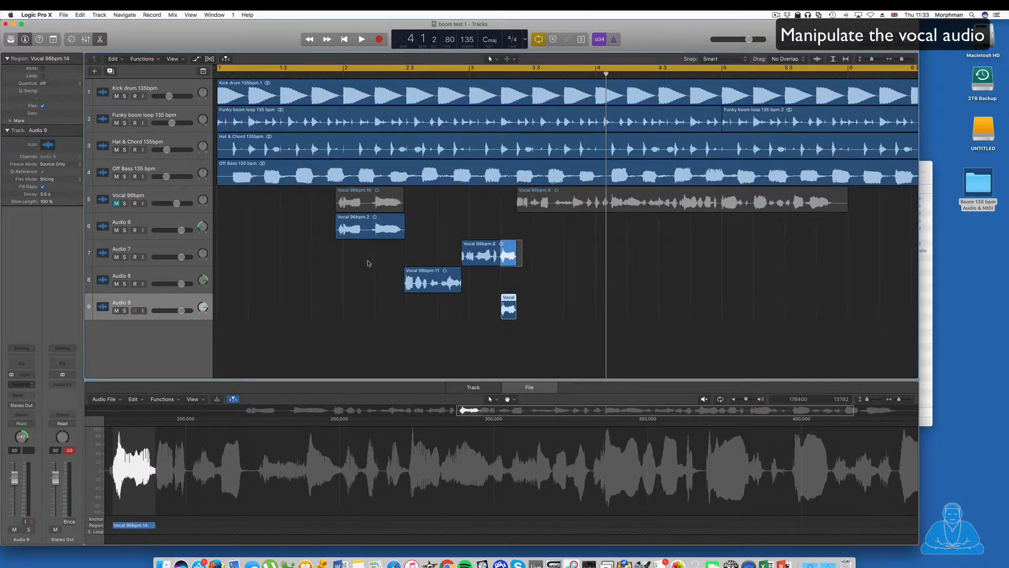
{"action": "left_click", "coordinate": [561, 272]}
{"action": "key", "text": "space"}
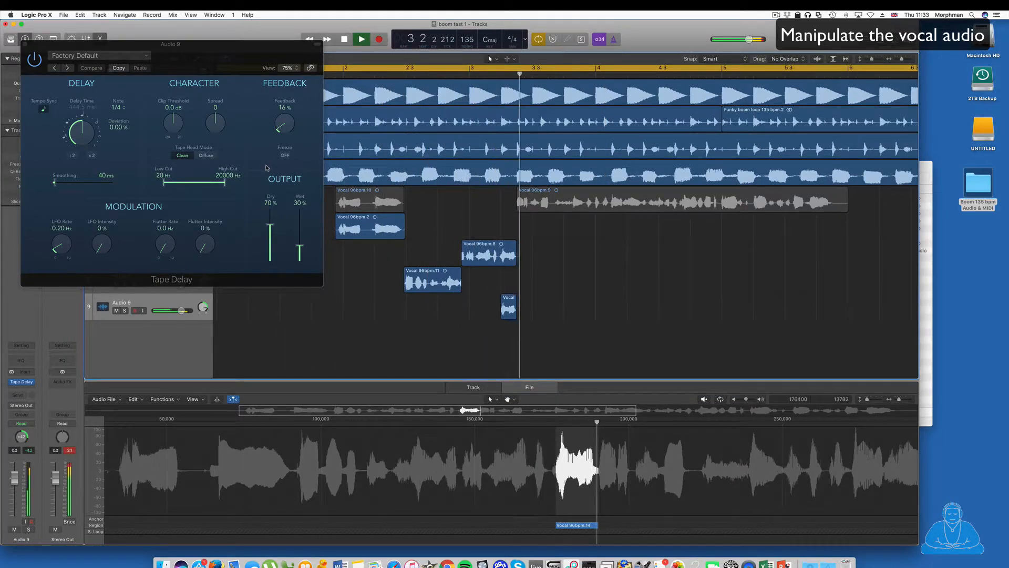
Trim the last word off the end of the Audio 7 vocal region
{"action": "left_click", "coordinate": [514, 259]}
{"action": "left_click_drag", "start_coordinate": [514, 259], "coordinate": [501, 259]}
Set Audio 9's Tape Delay to a 1/8 dotted note, 32% feedback and 98% dry level
{"action": "left_click_drag", "start_coordinate": [80, 133], "coordinate": [79, 142]}
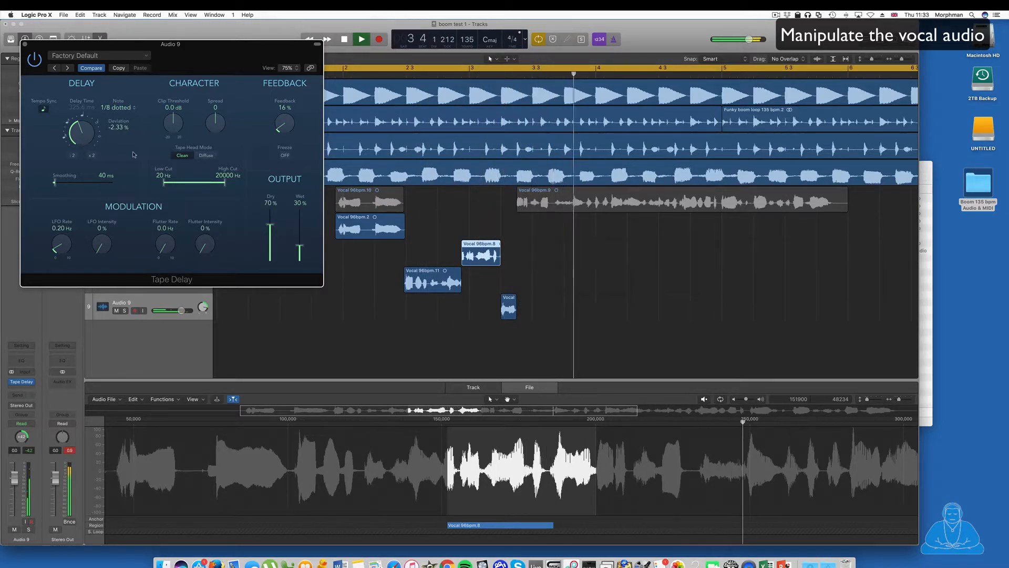
{"action": "left_click_drag", "start_coordinate": [270, 224], "coordinate": [270, 211]}
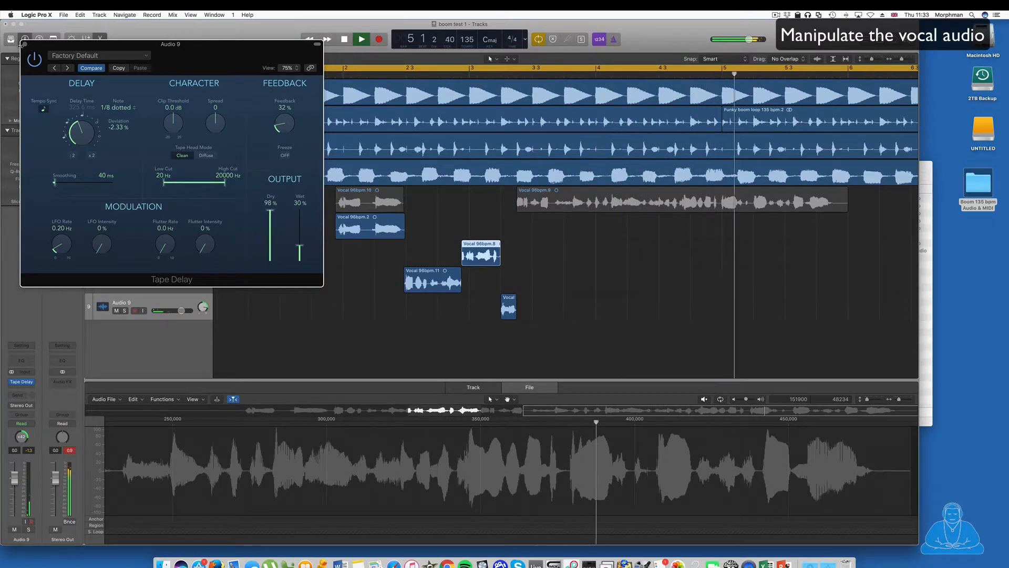
{"action": "left_click", "coordinate": [25, 45]}
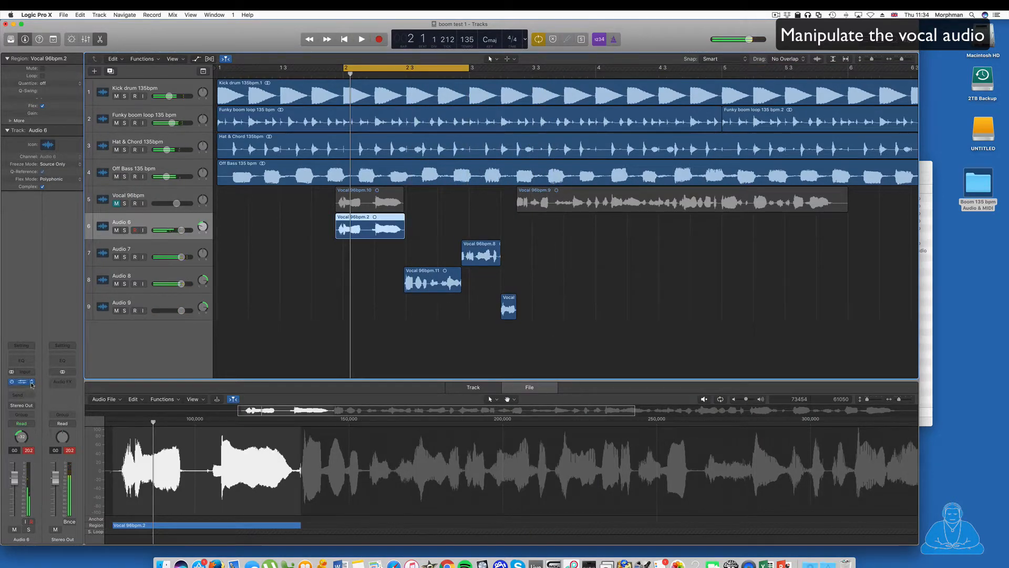
Replace the EVOC 20 TrackOscillator on Audio 6 with a Pitch Shifter and display its settings
{"action": "left_click", "coordinate": [32, 382]}
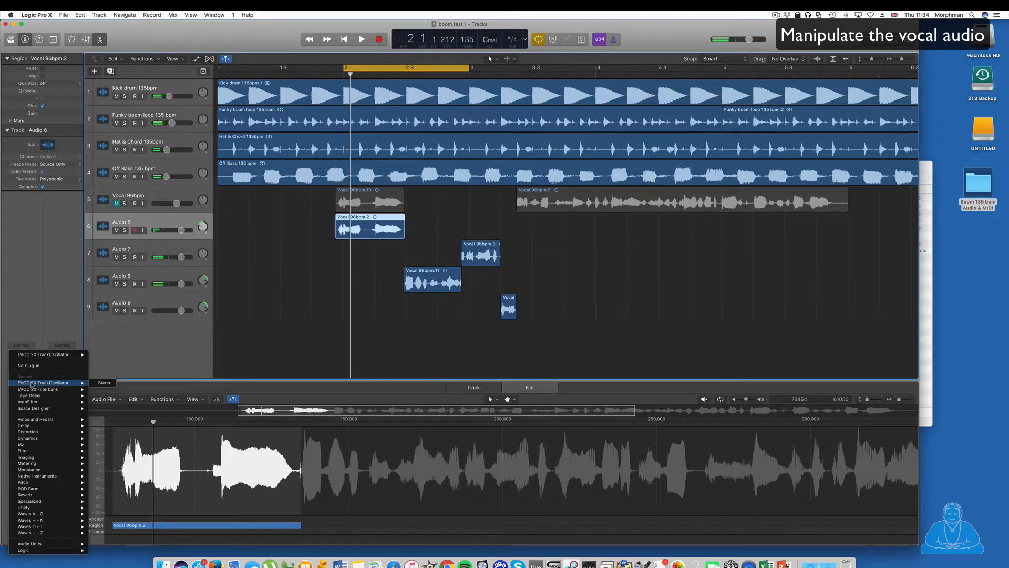
{"action": "mouse_move", "coordinate": [40, 484]}
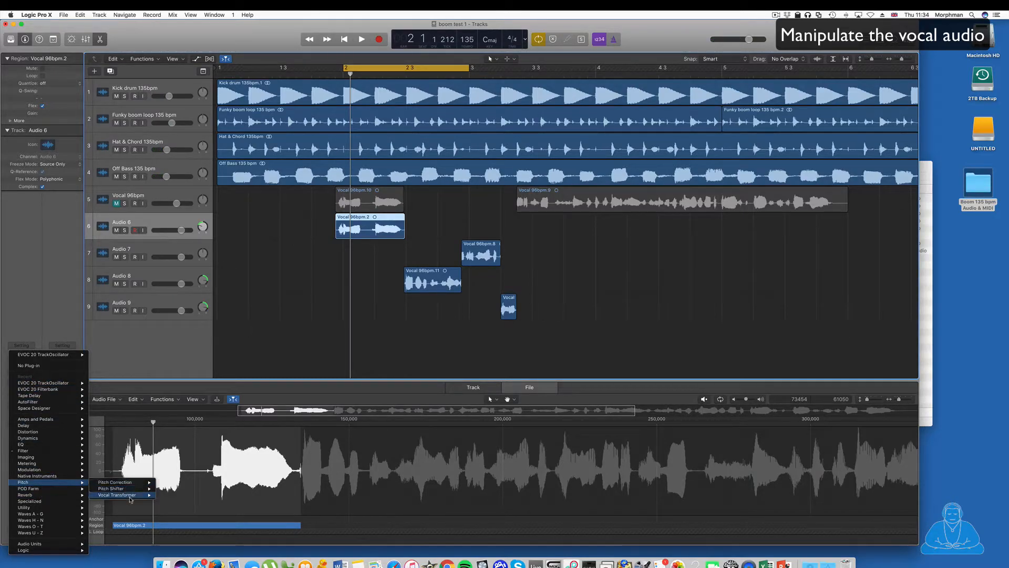
{"action": "left_click", "coordinate": [168, 489]}
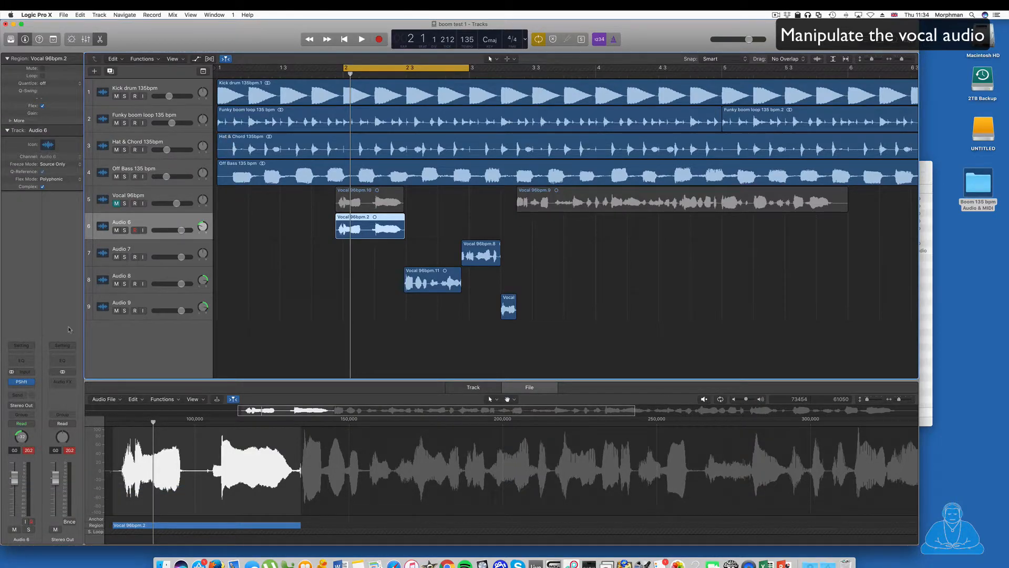
{"action": "left_click", "coordinate": [22, 382]}
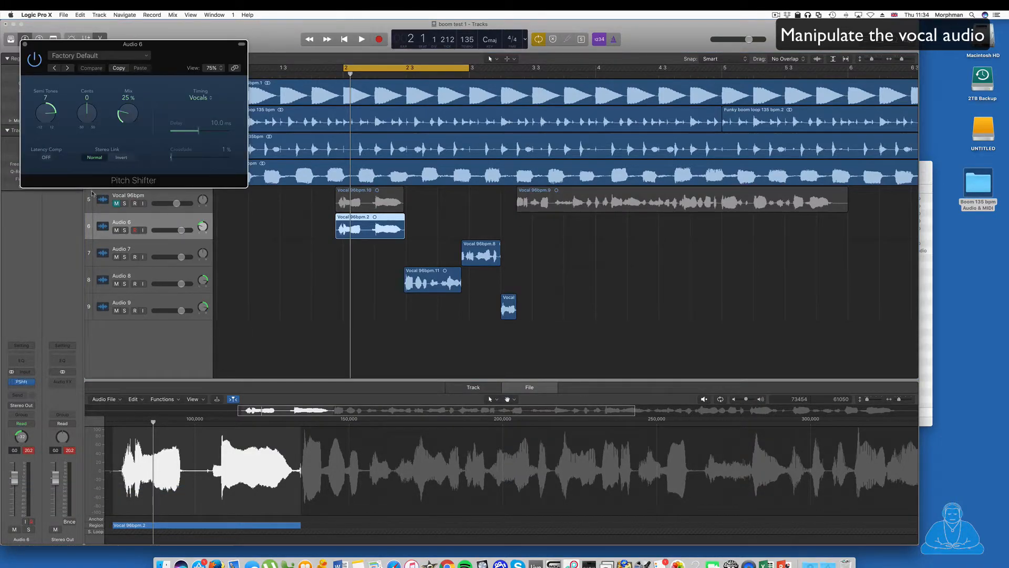
Set Audio 6's Pitch Shifter to -5 semitones while auditioning the opening vocal phrase
{"action": "left_click_drag", "start_coordinate": [112, 55], "coordinate": [520, 98]}
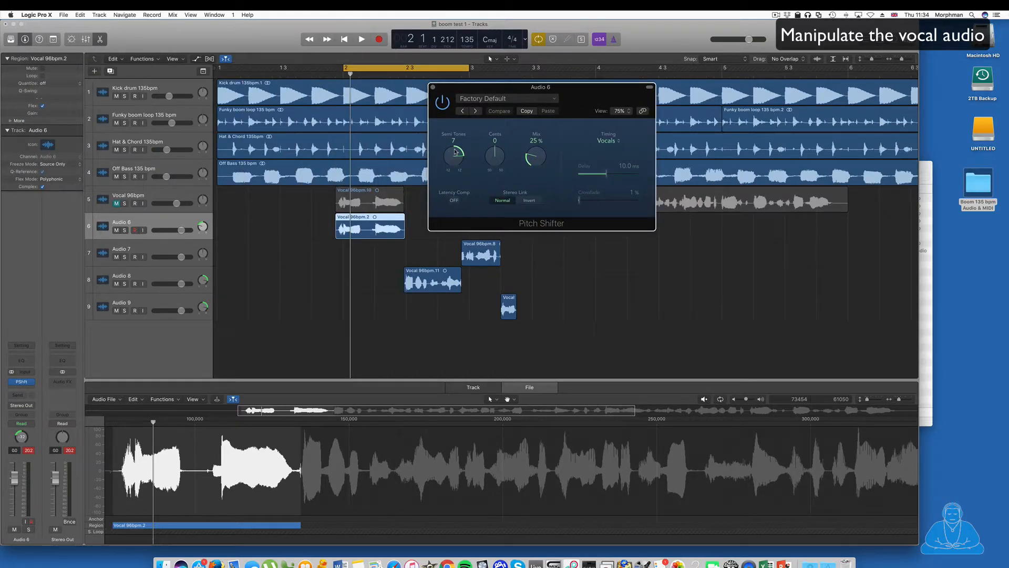
{"action": "key", "text": "space"}
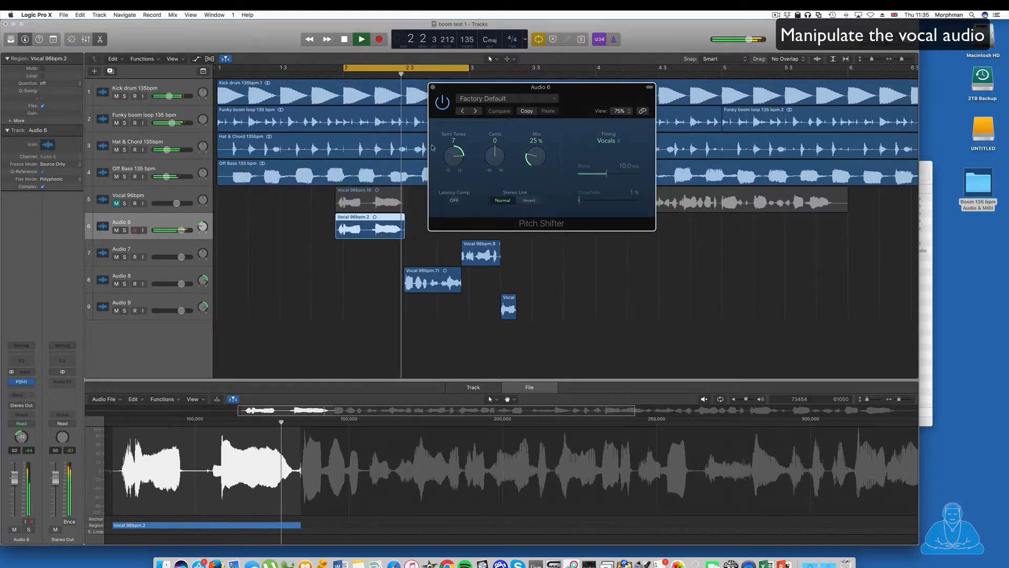
{"action": "key", "text": "space"}
{"action": "left_click_drag", "start_coordinate": [450, 153], "coordinate": [457, 175]}
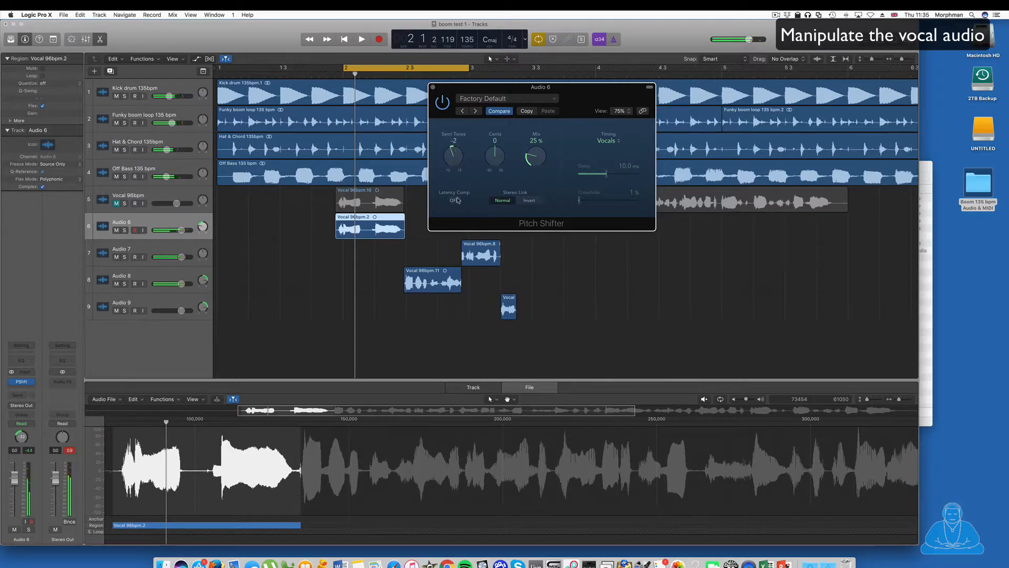
{"action": "key", "text": "space"}
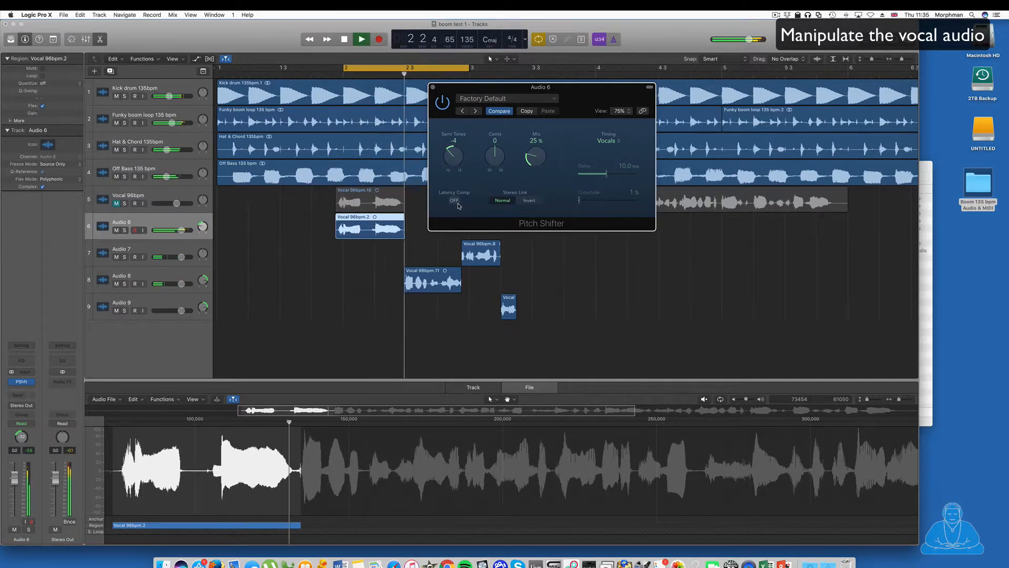
{"action": "left_click_drag", "start_coordinate": [454, 157], "coordinate": [455, 163]}
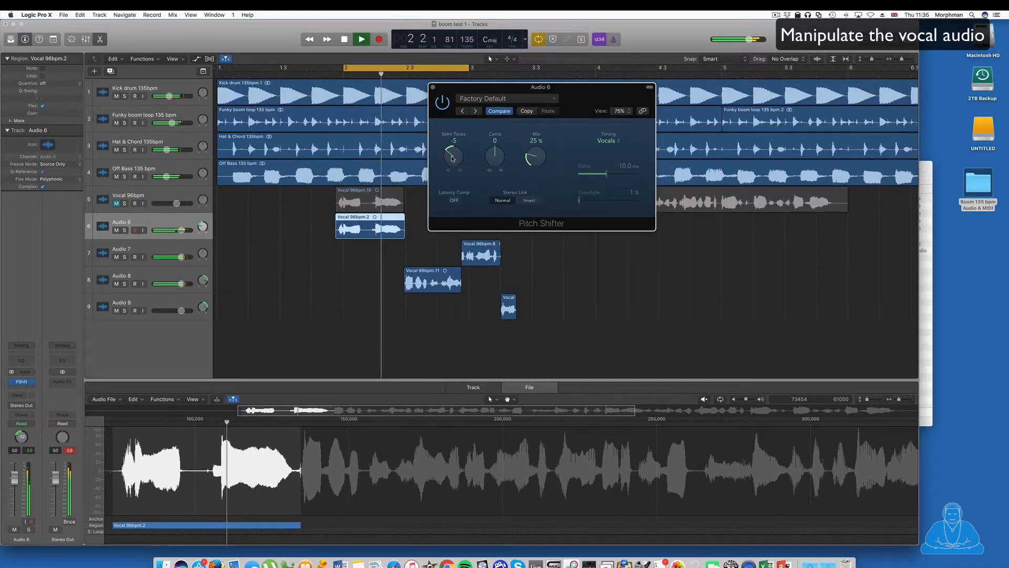
Centre the pan of Audio 6 and pan Audio 8 to the left
{"action": "left_click_drag", "start_coordinate": [202, 227], "coordinate": [203, 221]}
{"action": "left_click_drag", "start_coordinate": [203, 279], "coordinate": [203, 294]}
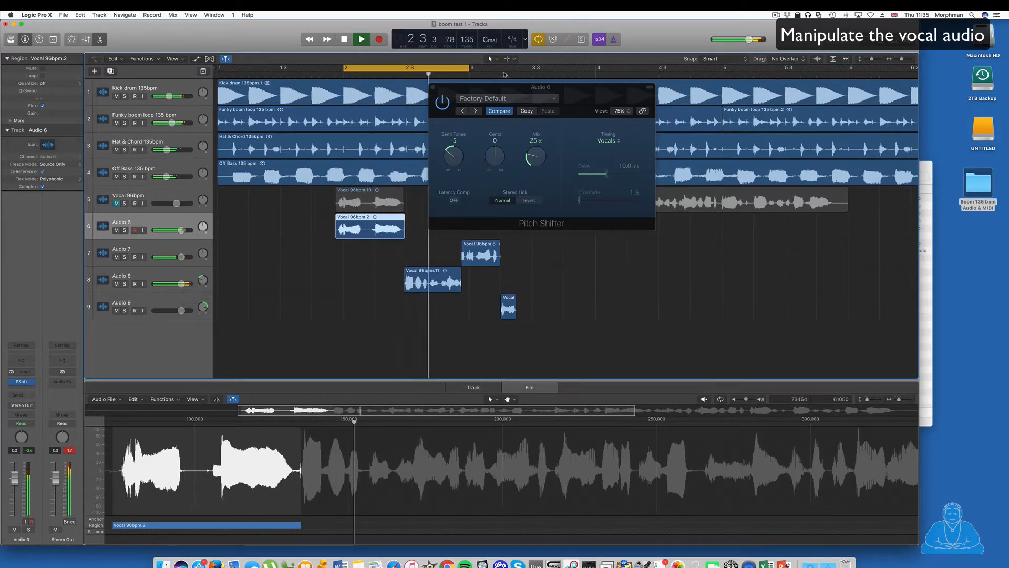
Extend the cycle range to bar 4 and audition all the vocal pieces with the Pitch Shifter window closed
{"action": "left_click_drag", "start_coordinate": [469, 67], "coordinate": [596, 81]}
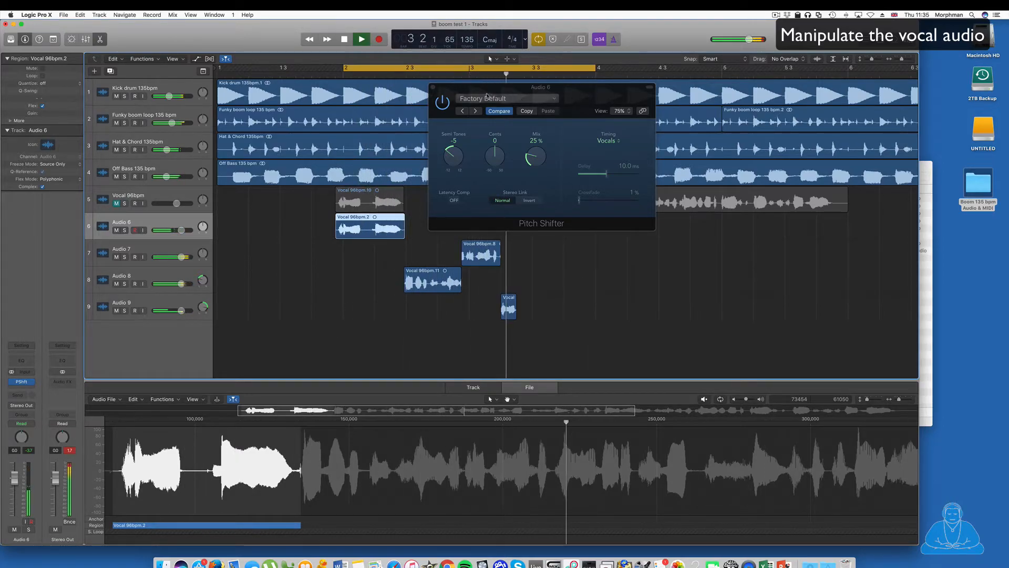
{"action": "left_click", "coordinate": [434, 88]}
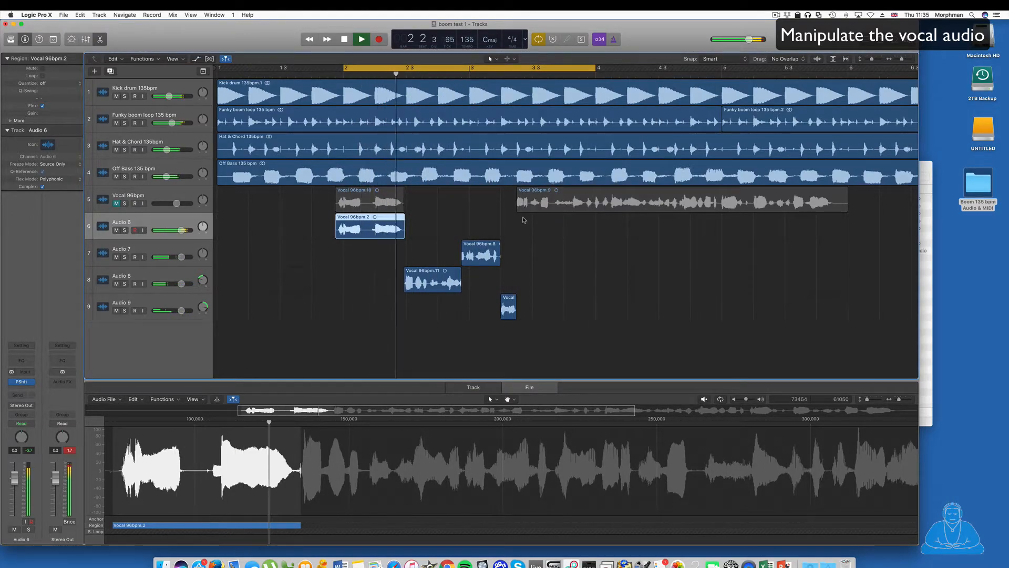
{"action": "scroll", "coordinate": [524, 216], "scroll_direction": "down", "scroll_amount": 2}
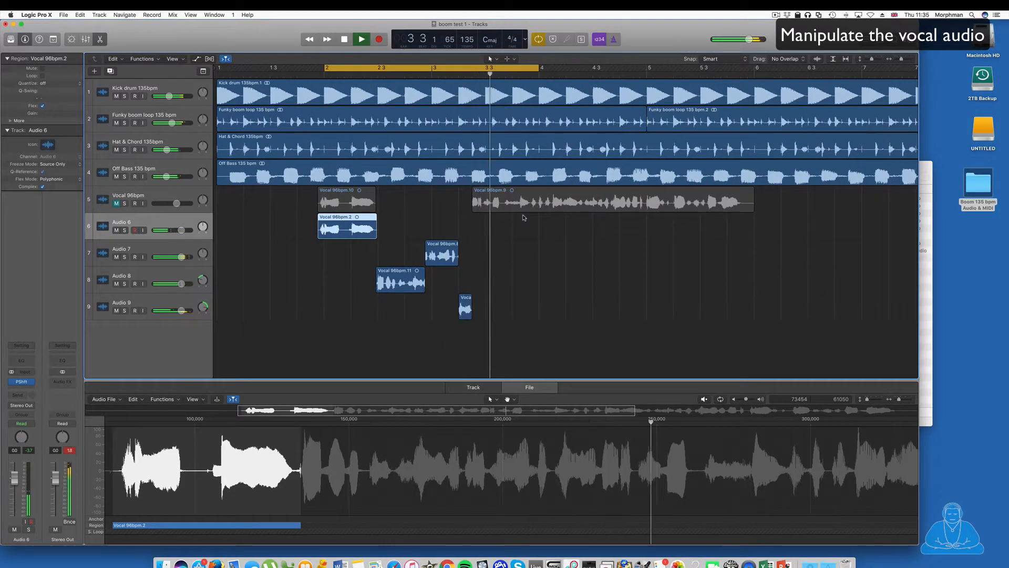
{"action": "key", "text": "space"}
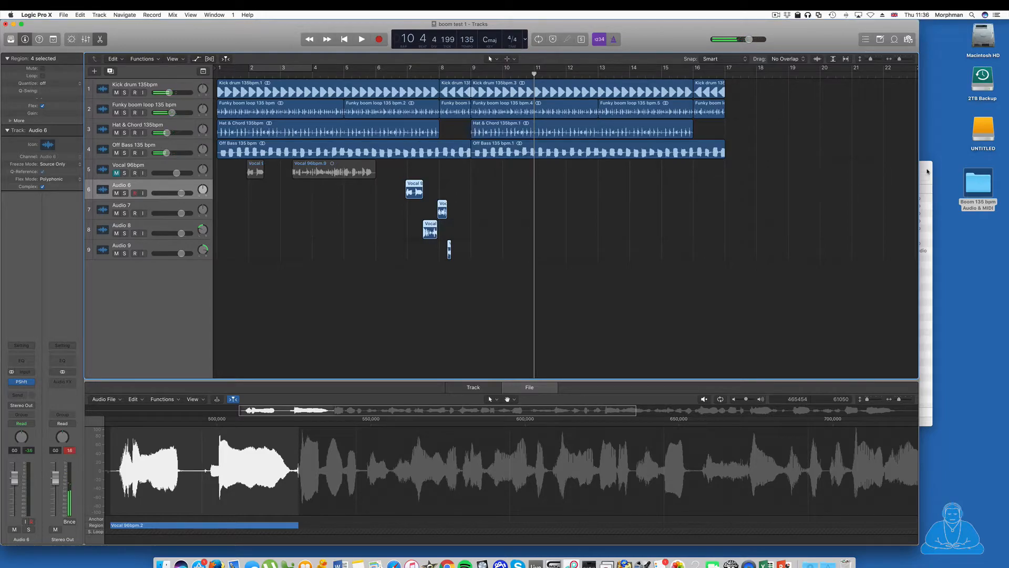
Import Distorted 303 135 bpm.aif at bar 1 on a new track below Audio 9 and play from the start
{"action": "left_click", "coordinate": [926, 171]}
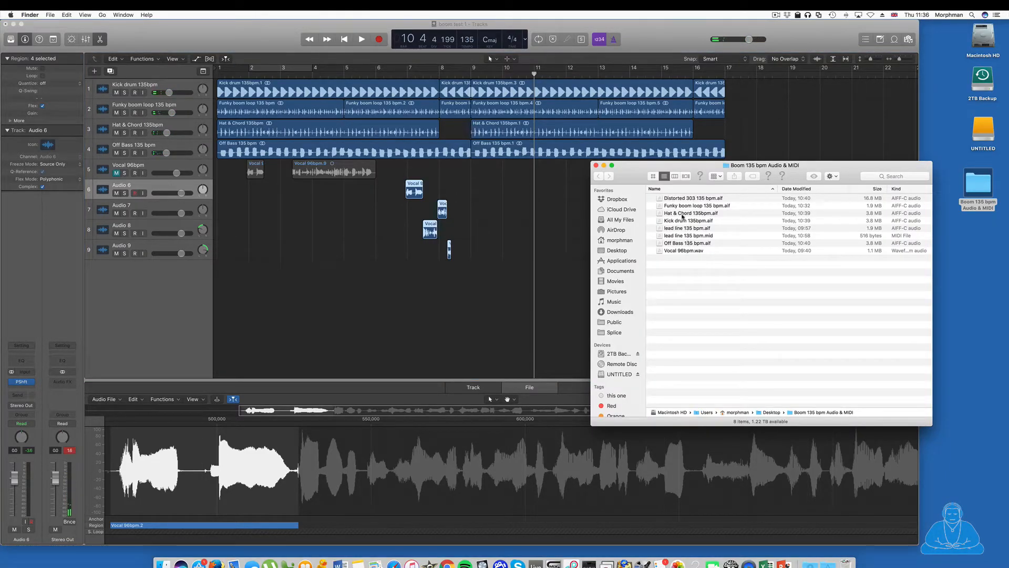
{"action": "left_click_drag", "start_coordinate": [681, 201], "coordinate": [220, 273]}
{"action": "left_click", "coordinate": [292, 302]}
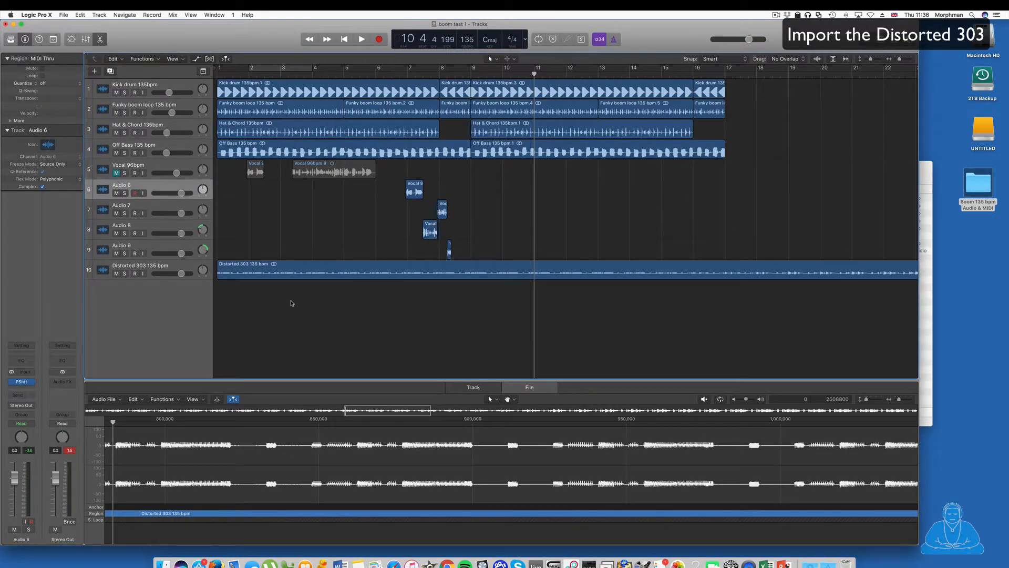
{"action": "key", "text": "super+Left"}
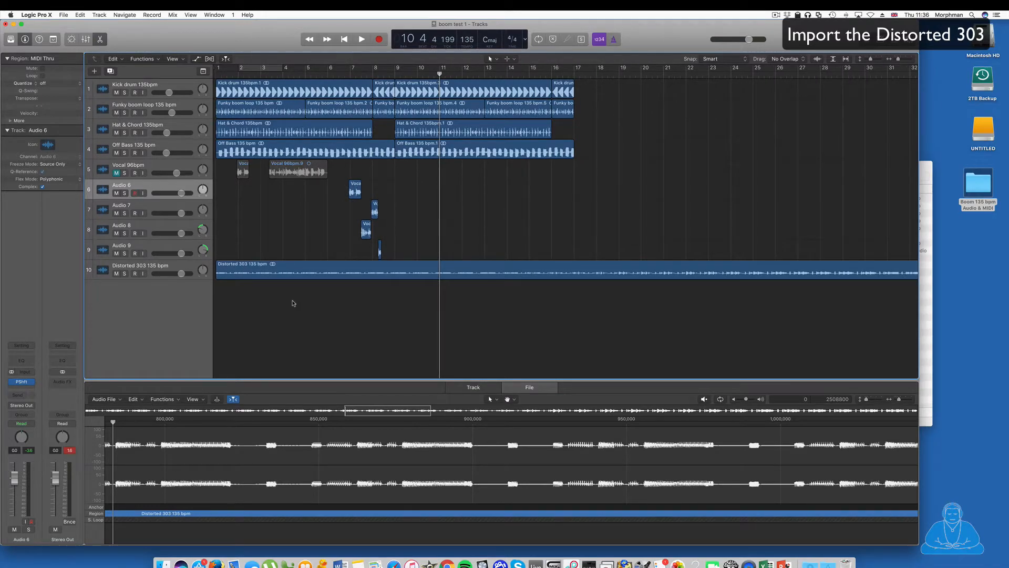
{"action": "key", "text": "Return"}
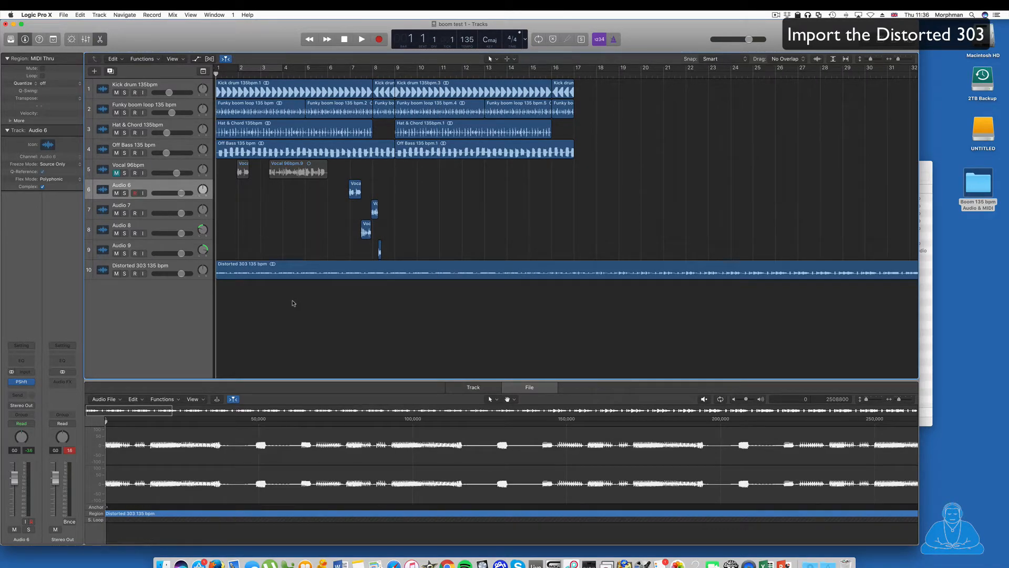
{"action": "key", "text": "space"}
{"action": "key", "text": "super+Left"}
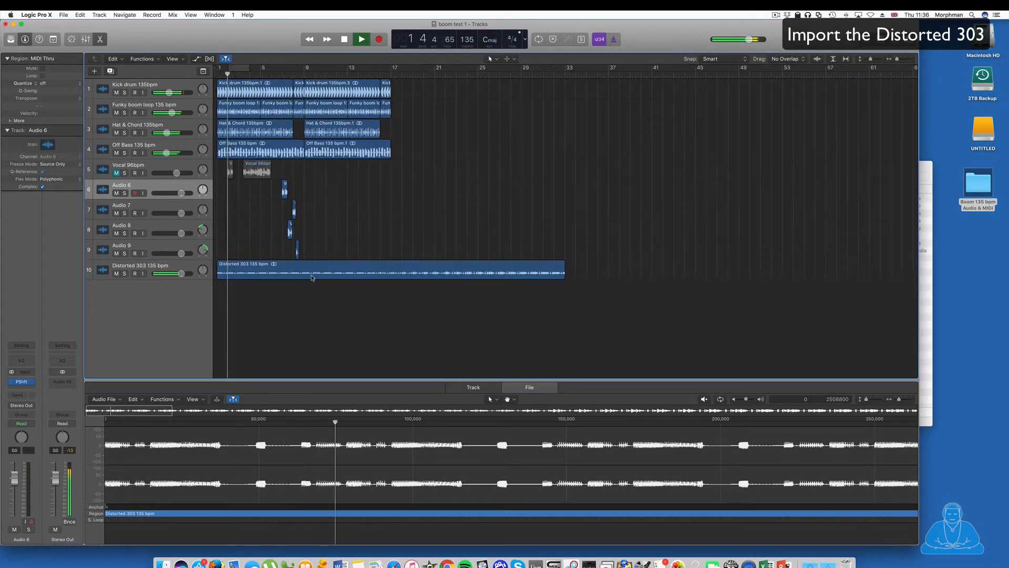
Copy all loop and vocal regions except the Distorted 303 to bar 17
{"action": "key", "text": "super+a"}
{"action": "left_click_drag", "start_coordinate": [283, 149], "coordinate": [232, 242]}
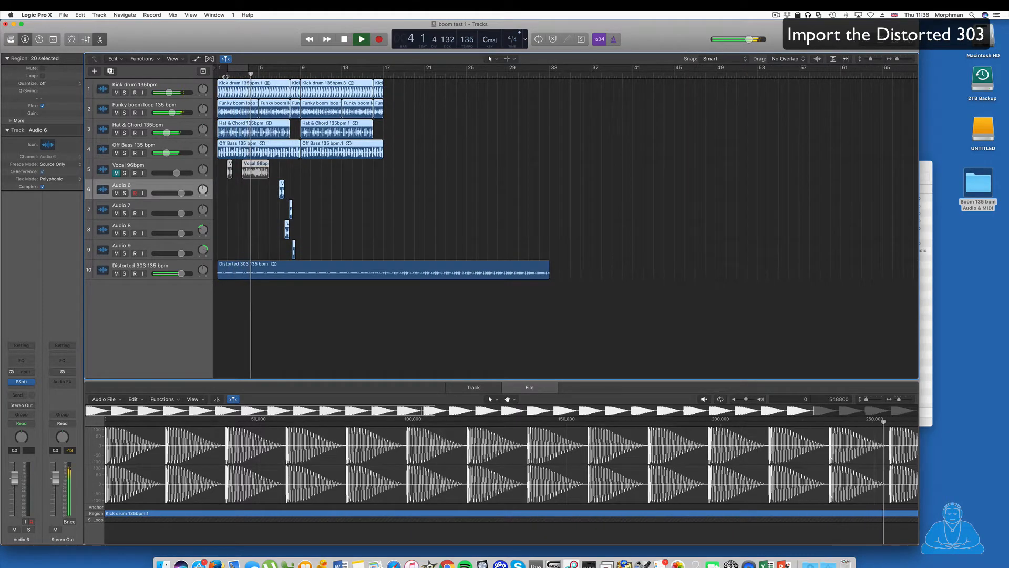
{"action": "left_click_drag", "start_coordinate": [226, 84], "coordinate": [393, 91]}
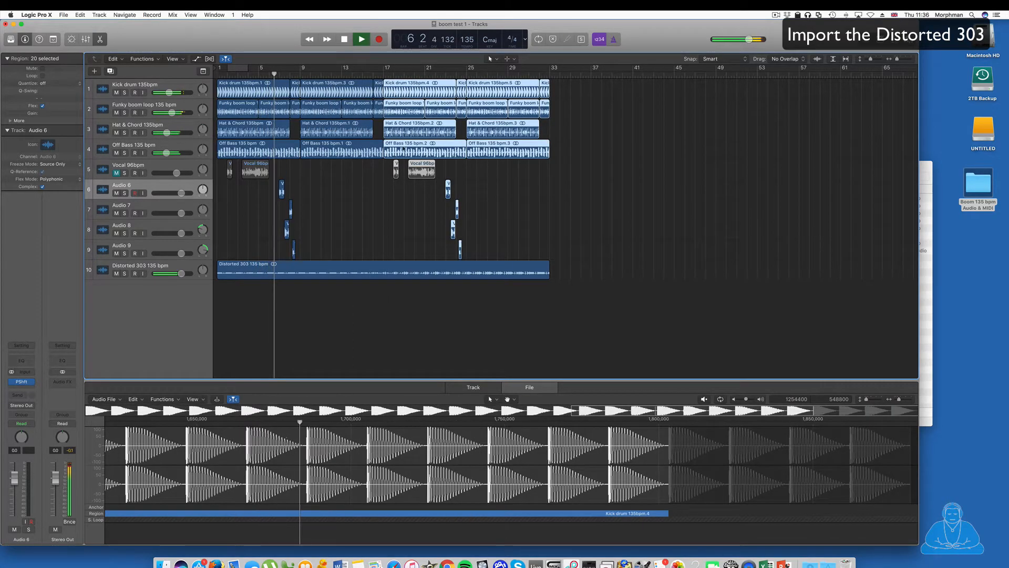
Copy the four vocal pieces at bars 7 to 8 on Audio 6 to Audio 9 to about bar 16
{"action": "left_click_drag", "start_coordinate": [268, 190], "coordinate": [300, 251]}
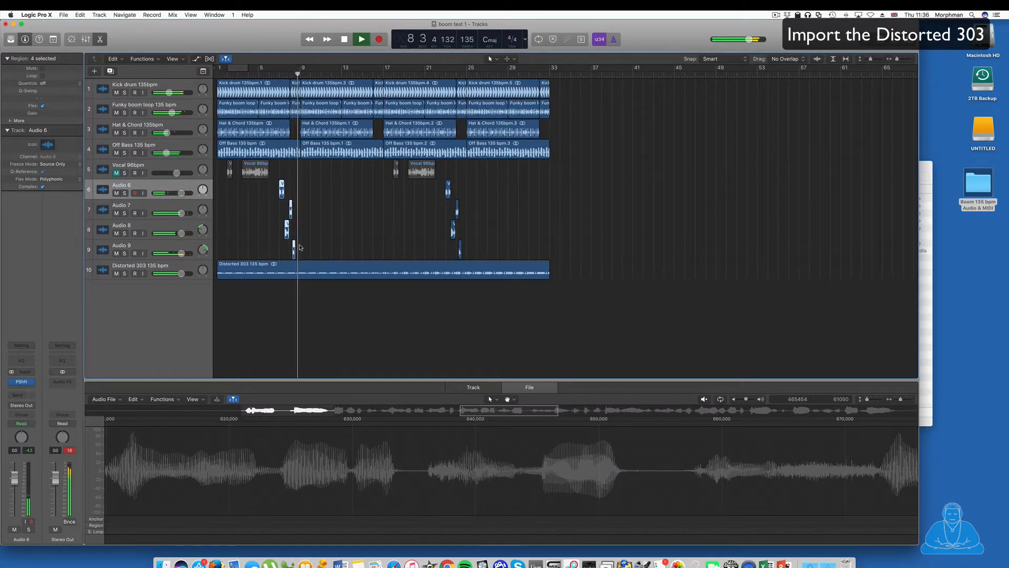
{"action": "left_click_drag", "start_coordinate": [281, 190], "coordinate": [375, 190]}
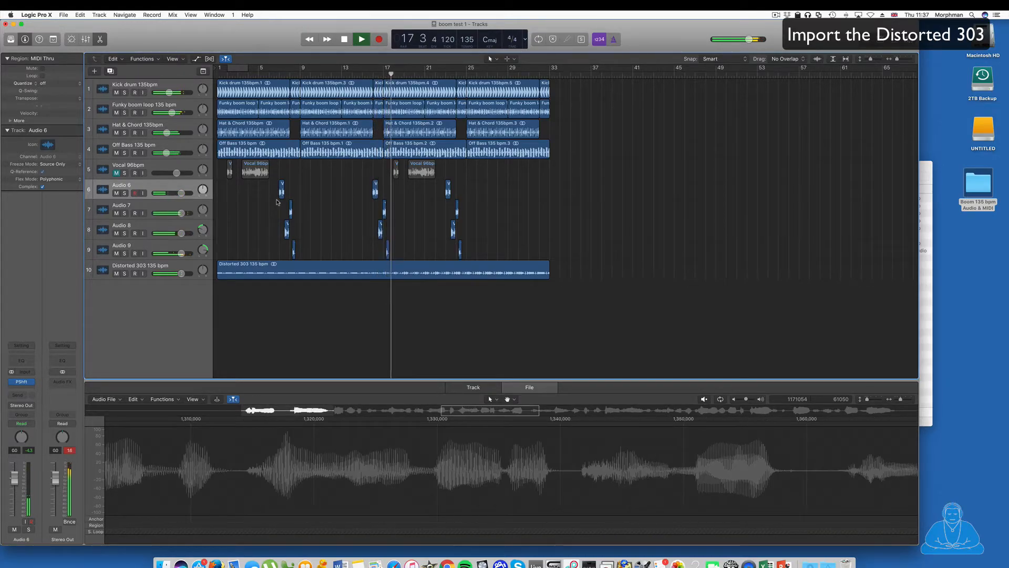
{"action": "left_click", "coordinate": [281, 199]}
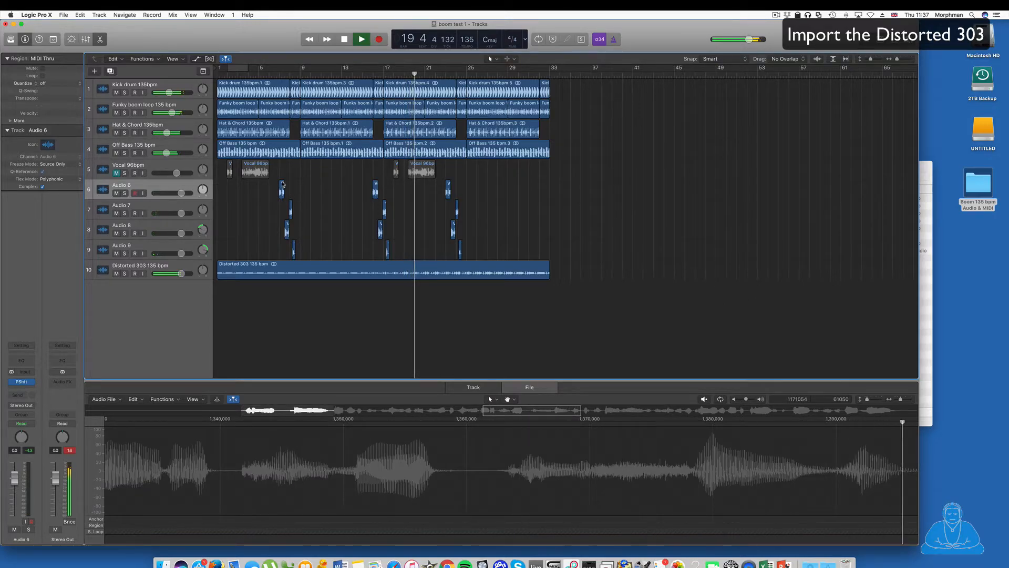
{"action": "key", "text": "space"}
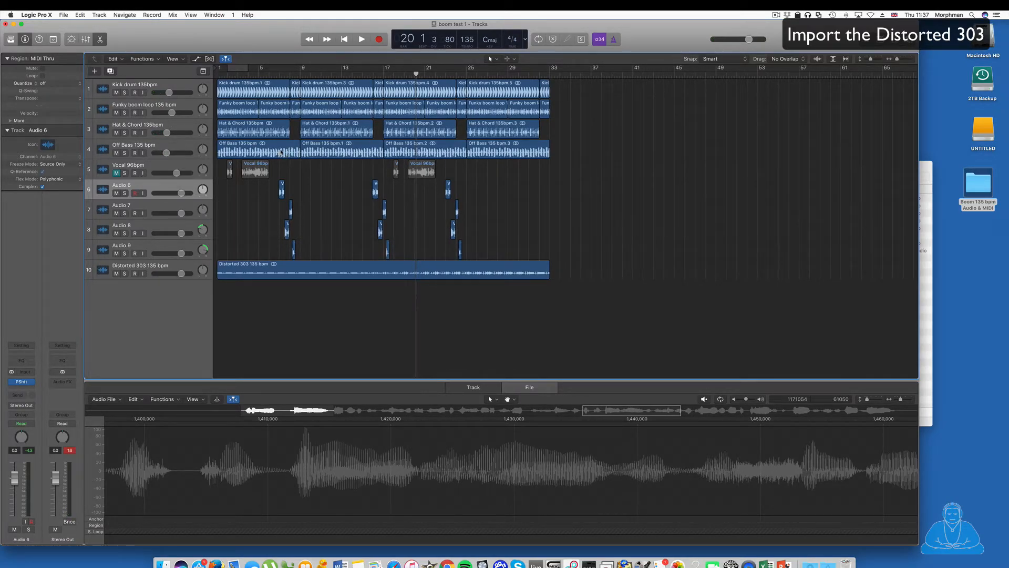
Solo the Funky boom loop 135 bpm track and audition it from the start
{"action": "left_click", "coordinate": [159, 105]}
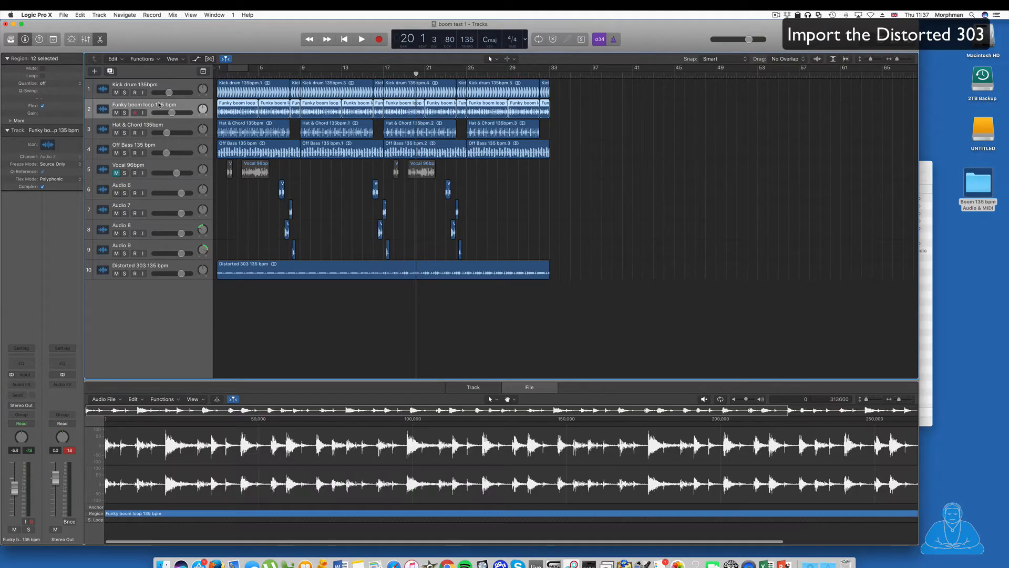
{"action": "left_click", "coordinate": [125, 112]}
{"action": "key", "text": "Return"}
{"action": "key", "text": "space"}
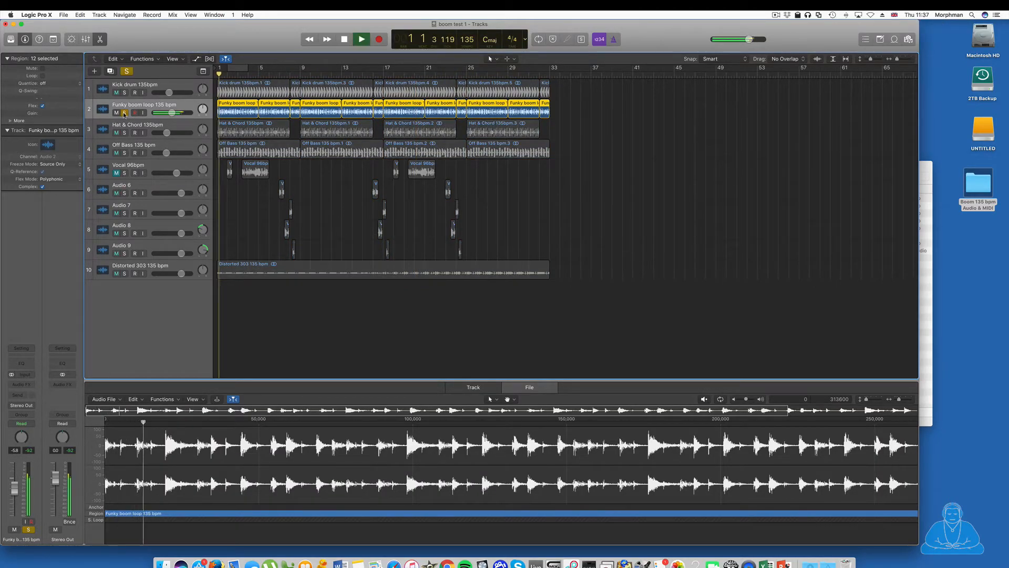
{"action": "key", "text": "space"}
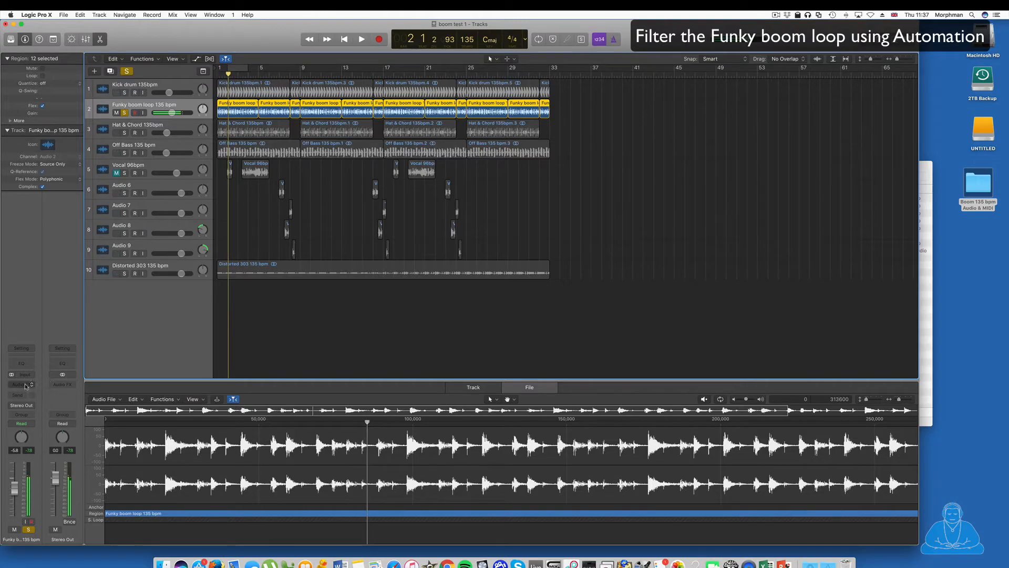
Insert an AutoFilter on the Funky boom loop track and lower its cutoff to 33% while listening
{"action": "left_click", "coordinate": [32, 384]}
{"action": "mouse_move", "coordinate": [47, 468]}
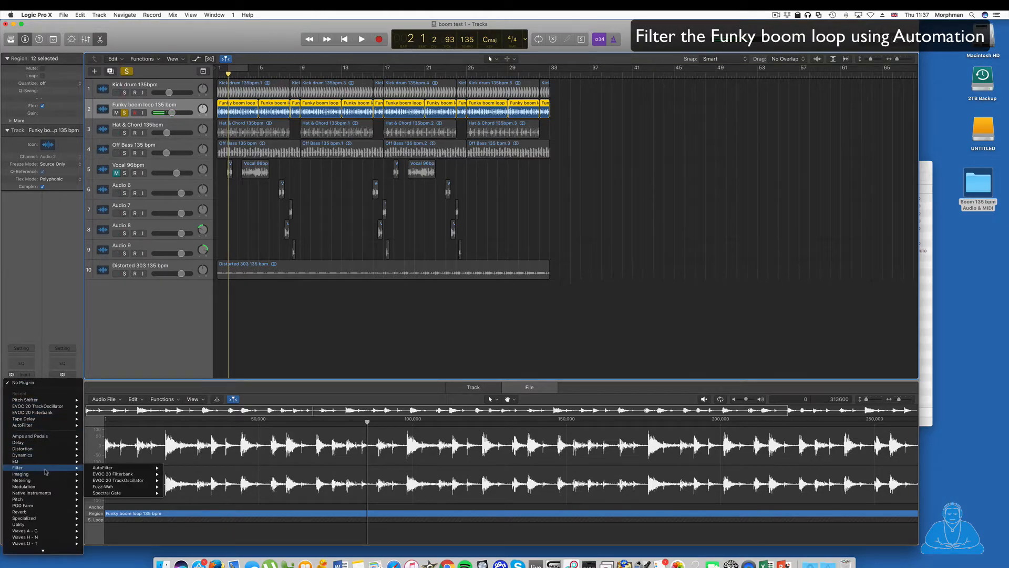
{"action": "left_click", "coordinate": [176, 468]}
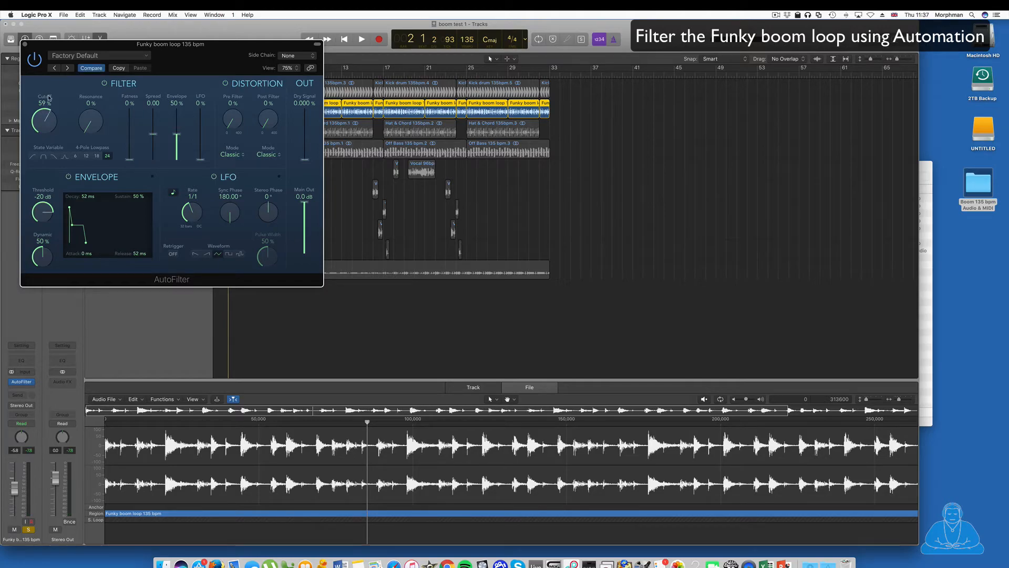
{"action": "left_click_drag", "start_coordinate": [63, 48], "coordinate": [453, 84]}
{"action": "key", "text": "space"}
{"action": "left_click_drag", "start_coordinate": [435, 187], "coordinate": [434, 230]}
{"action": "key", "text": "space"}
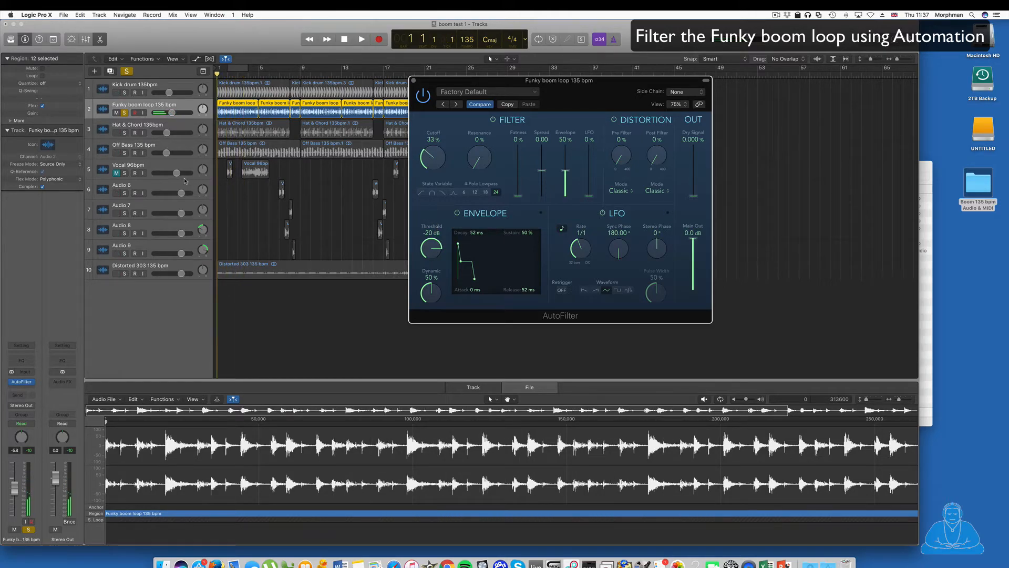
Set the Funky boom loop track's automation mode to Latch and unsolo the track
{"action": "left_click", "coordinate": [24, 423]}
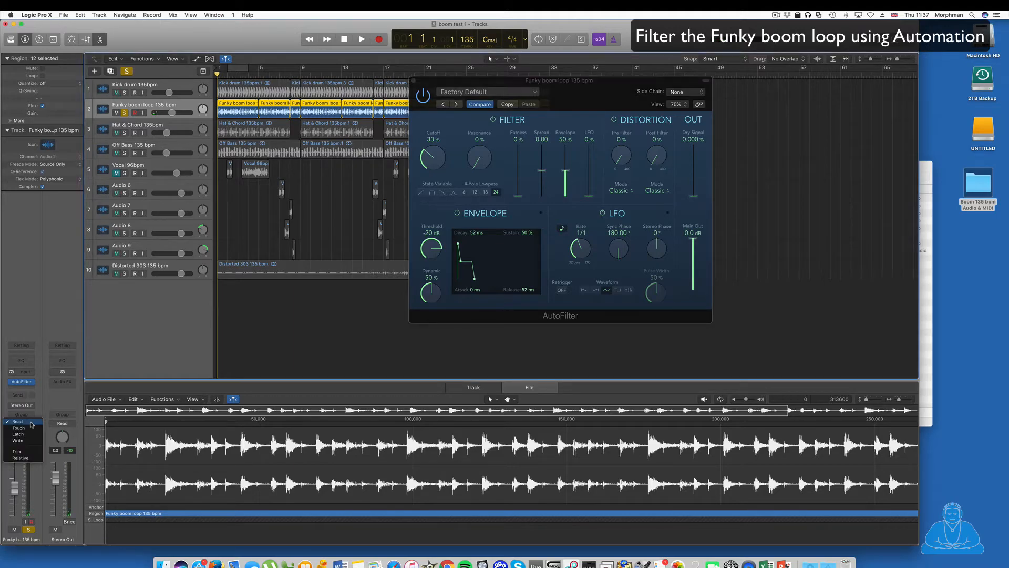
{"action": "left_click", "coordinate": [28, 435]}
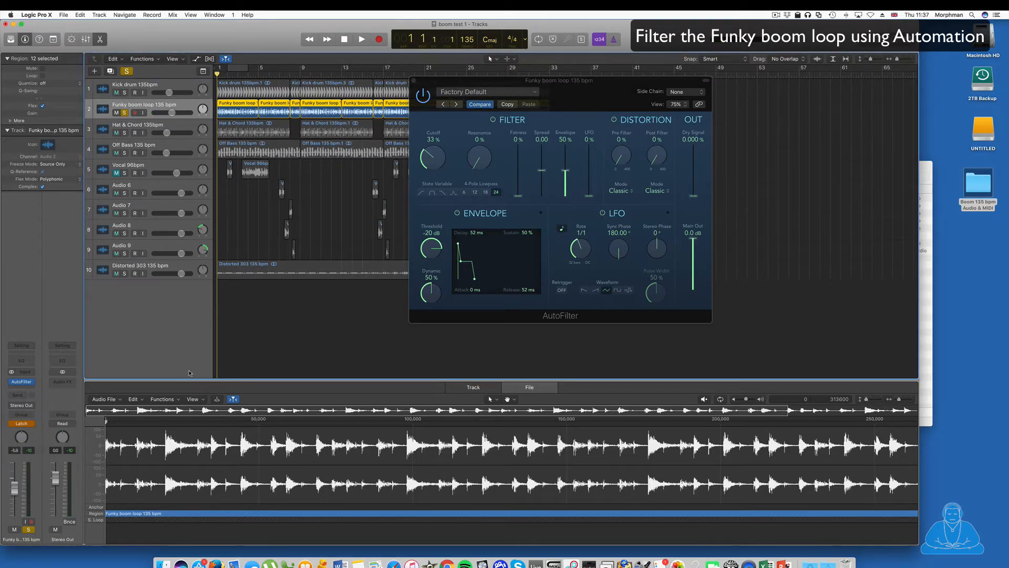
{"action": "left_click", "coordinate": [124, 112]}
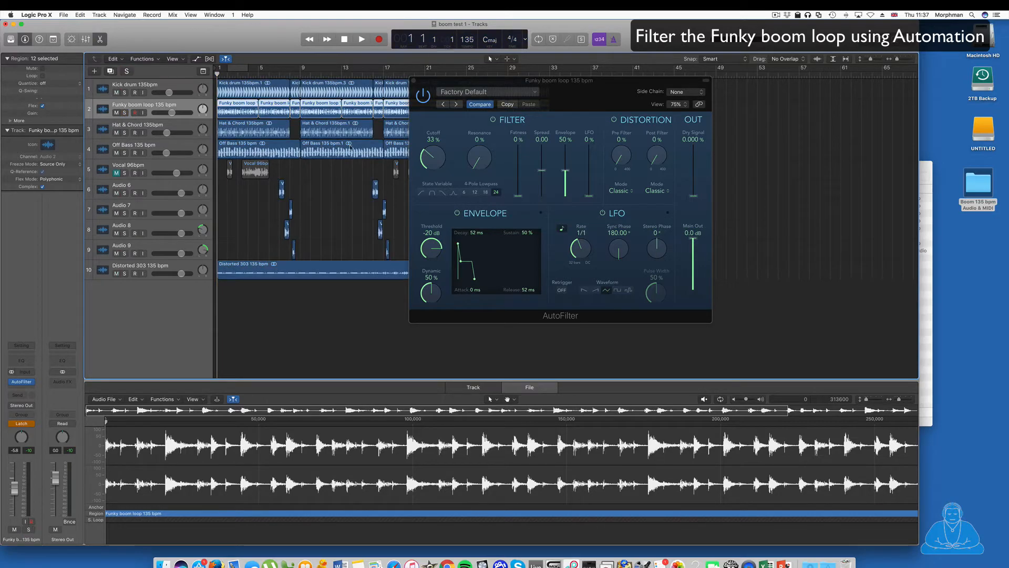
Record AutoFilter cutoff automation rising gradually to 100% from bar 1 to about bar 9, and close the plug-in
{"action": "key", "text": "space"}
{"action": "left_click_drag", "start_coordinate": [433, 160], "coordinate": [450, 78]}
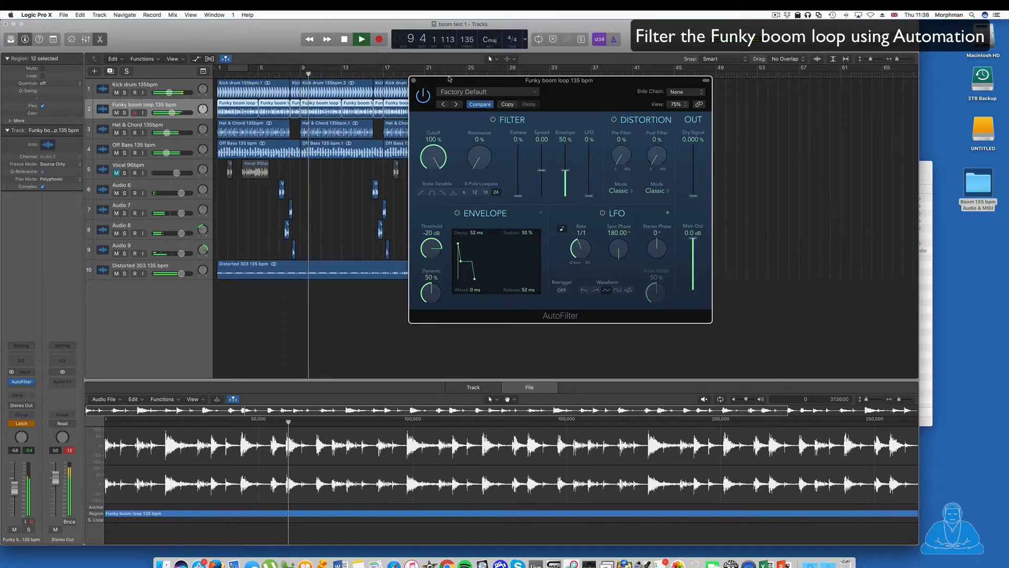
{"action": "left_click", "coordinate": [414, 82]}
{"action": "key", "text": "space"}
Return the Funky boom loop track to Read mode and show its AutoFilter cutoff automation in the arrangement
{"action": "left_click", "coordinate": [32, 424]}
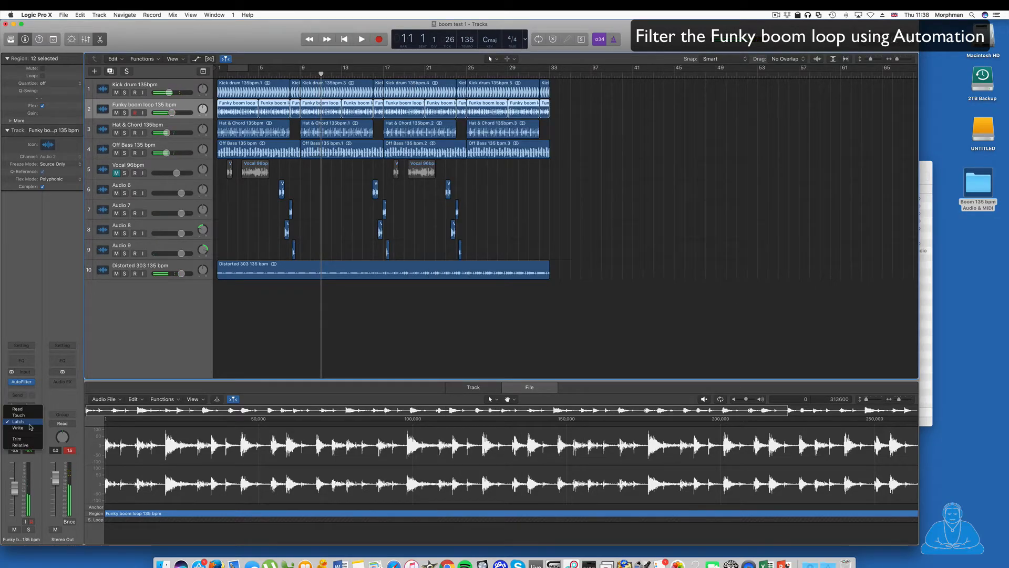
{"action": "left_click", "coordinate": [33, 409]}
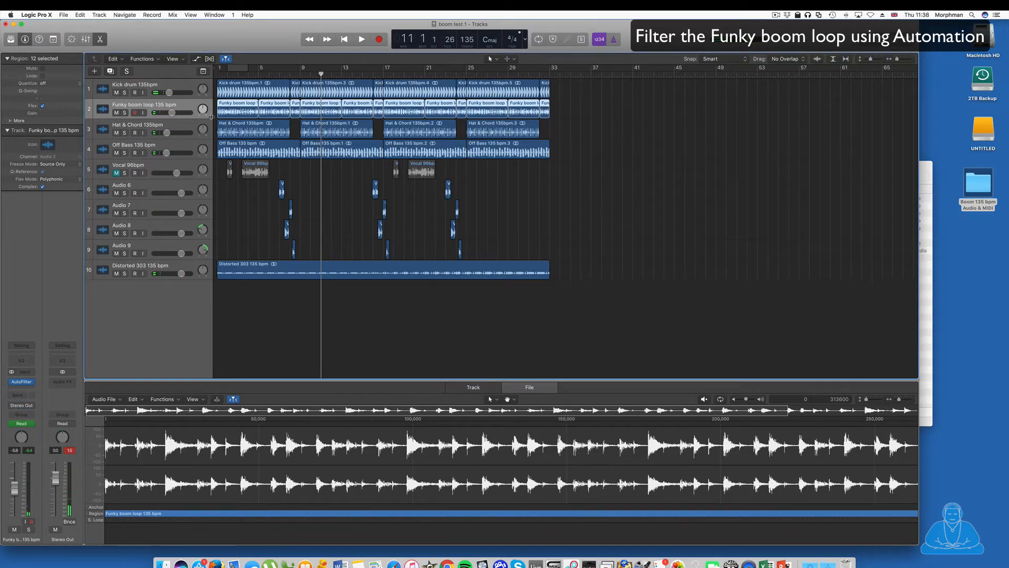
{"action": "key", "text": "a"}
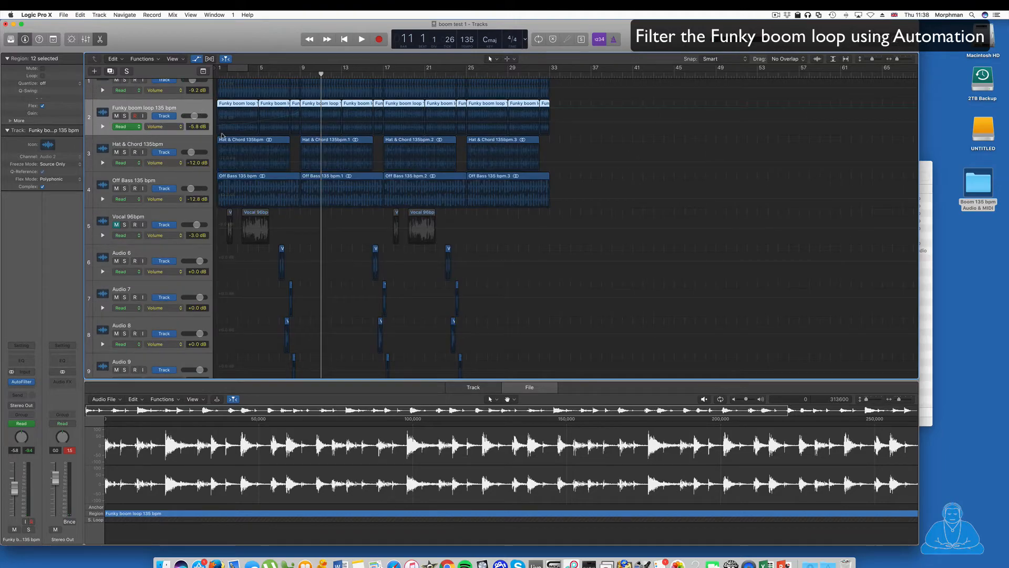
{"action": "left_click", "coordinate": [162, 133]}
{"action": "left_click", "coordinate": [169, 147]}
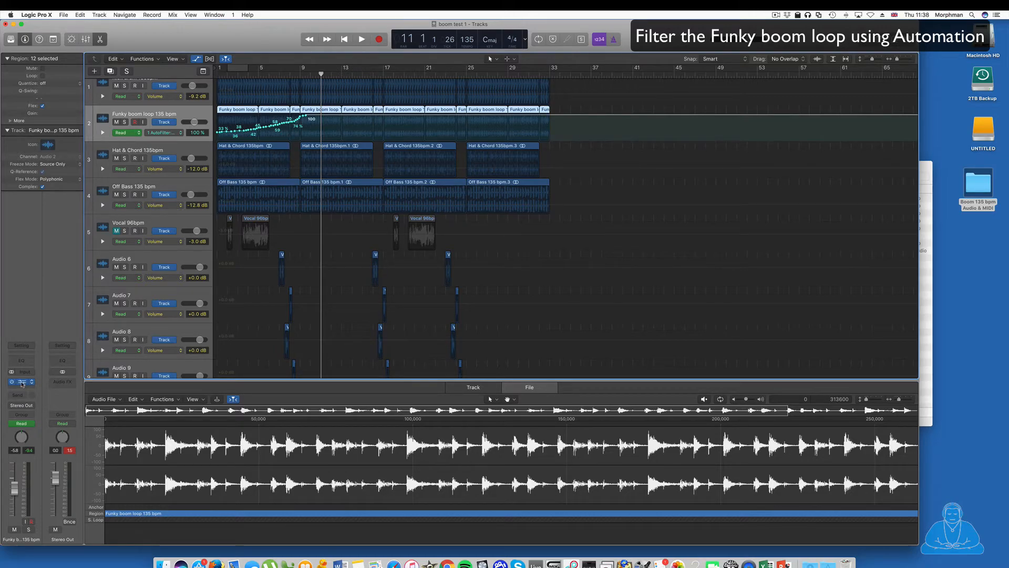
Play the arrangement from bar 1 and delete the first Hat & Chord region at bars 1 to 8
{"action": "left_click", "coordinate": [218, 79]}
{"action": "key", "text": "space"}
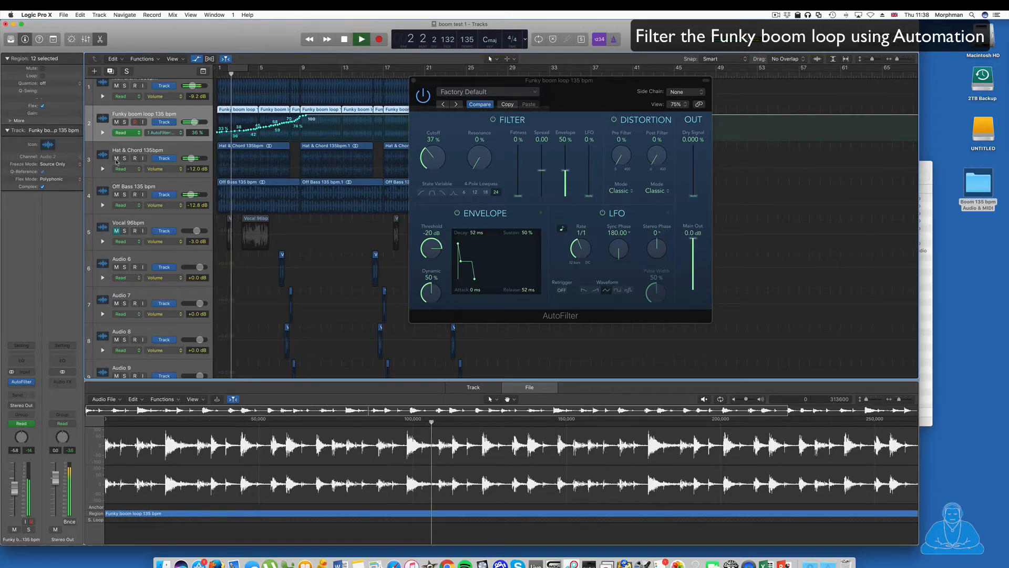
{"action": "left_click", "coordinate": [253, 150]}
{"action": "key", "text": "Delete"}
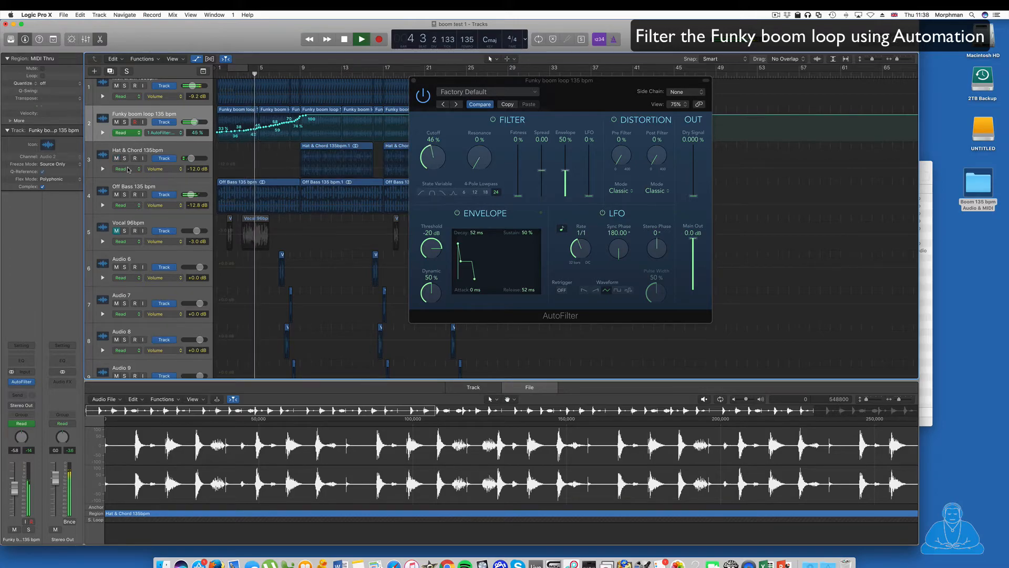
Audition the filter sweep past bar 9, hide the automation lanes and the AutoFilter window, and stop playback
{"action": "scroll", "coordinate": [128, 170], "scroll_direction": "down", "scroll_amount": 1}
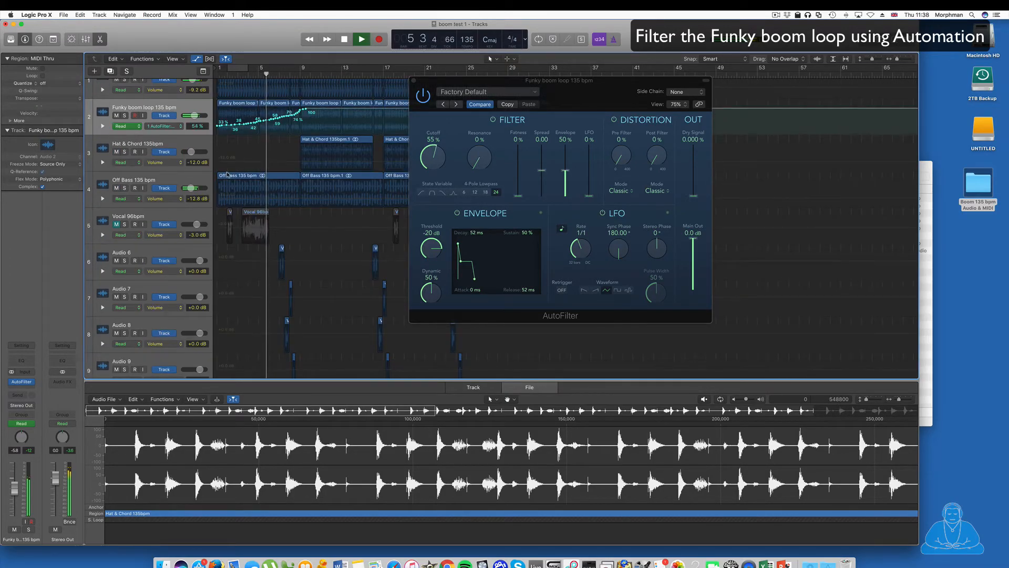
{"action": "scroll", "coordinate": [227, 174], "scroll_direction": "up", "scroll_amount": 3}
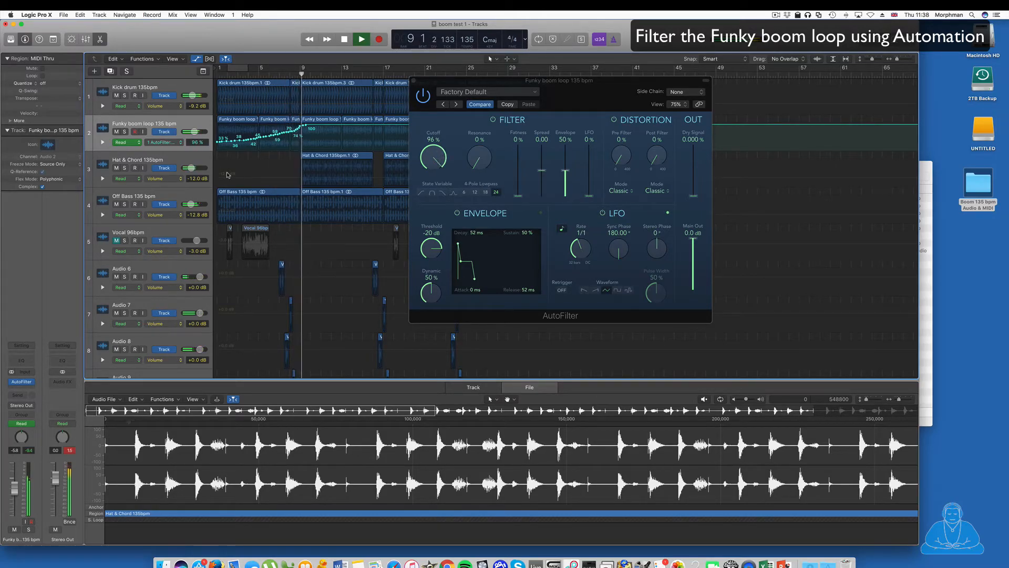
{"action": "key", "text": "a"}
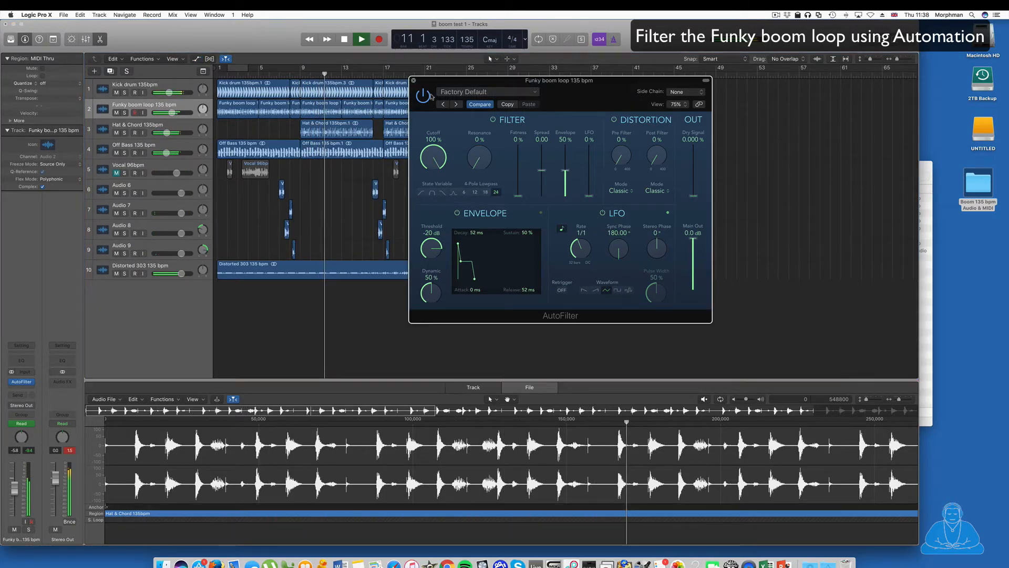
{"action": "key", "text": "v"}
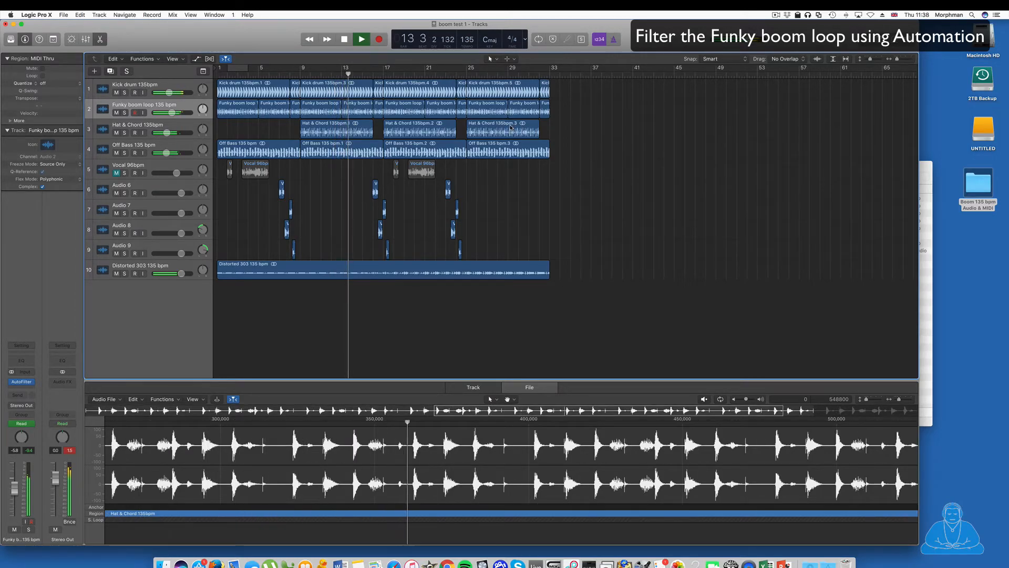
{"action": "key", "text": "space"}
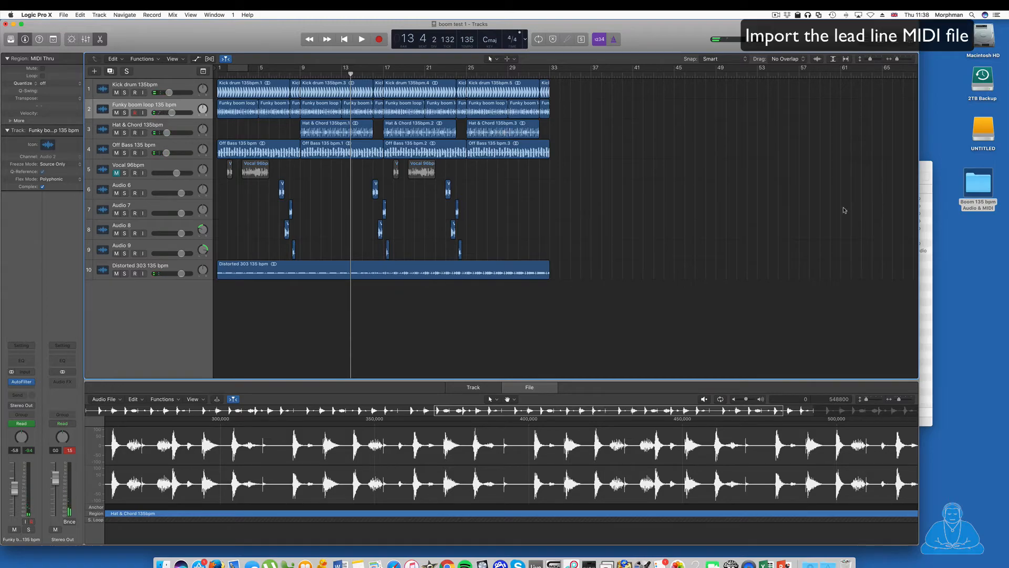
Import lead line 135 bpm.mid with its tempo at bar 33 below the Distorted 303 and shorten the region to four bars
{"action": "left_click_drag", "start_coordinate": [925, 167], "coordinate": [987, 219]}
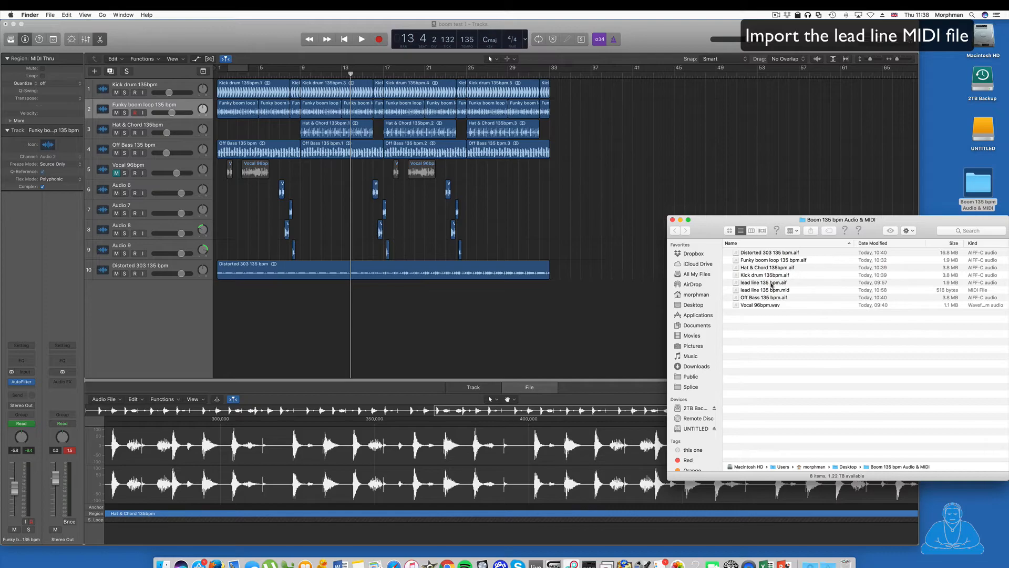
{"action": "left_click_drag", "start_coordinate": [622, 298], "coordinate": [550, 300]}
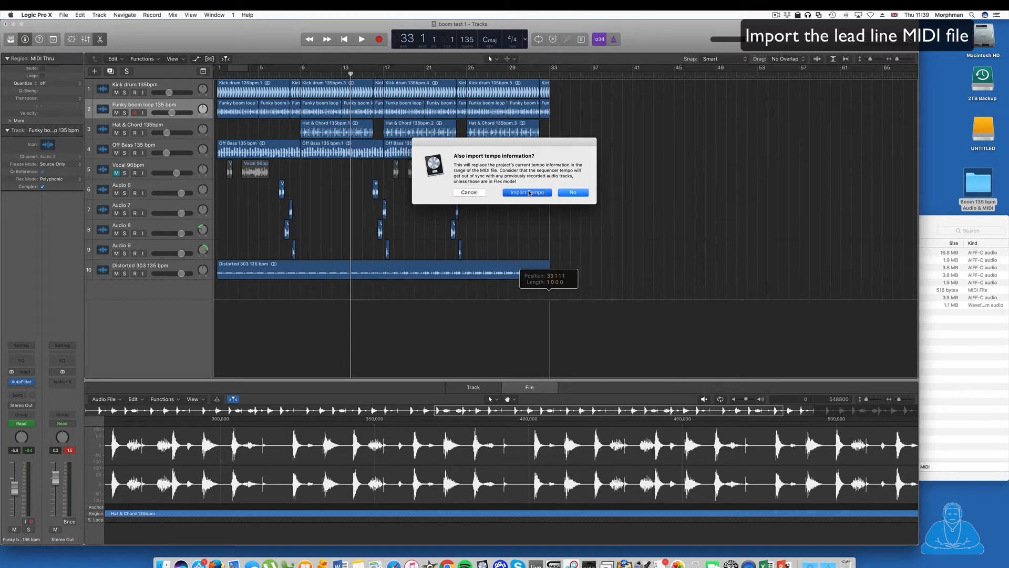
{"action": "left_click", "coordinate": [527, 192]}
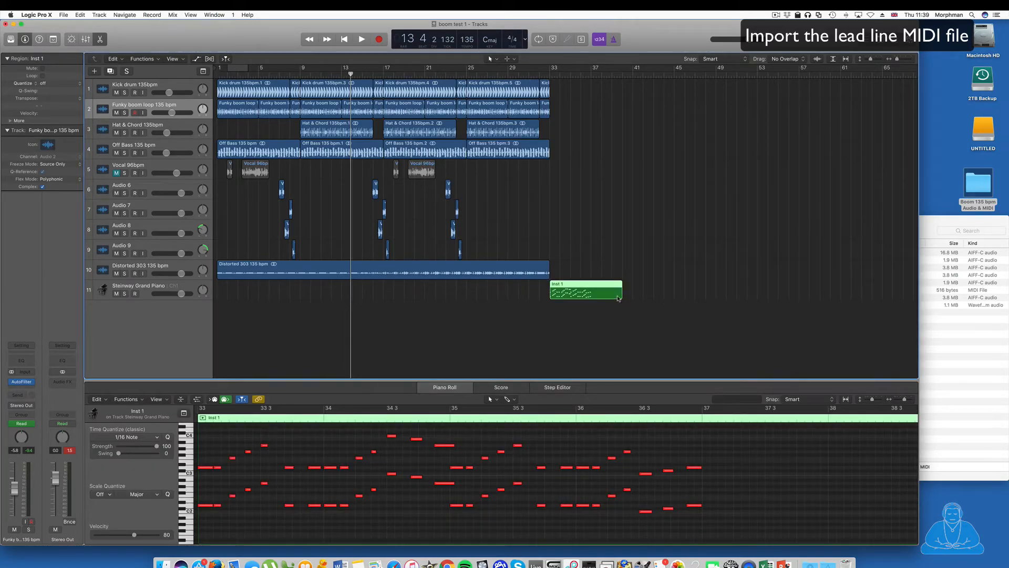
{"action": "left_click_drag", "start_coordinate": [621, 294], "coordinate": [591, 294]}
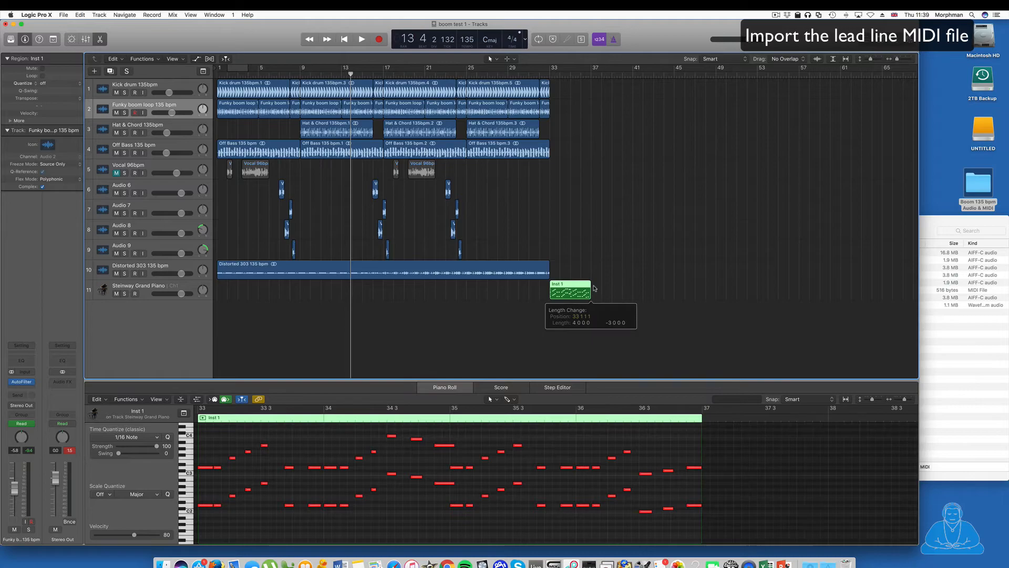
Solo the Steinway Grand Piano track, cycle bars 33 to 37 and audition the imported MIDI lead line
{"action": "left_click", "coordinate": [155, 285]}
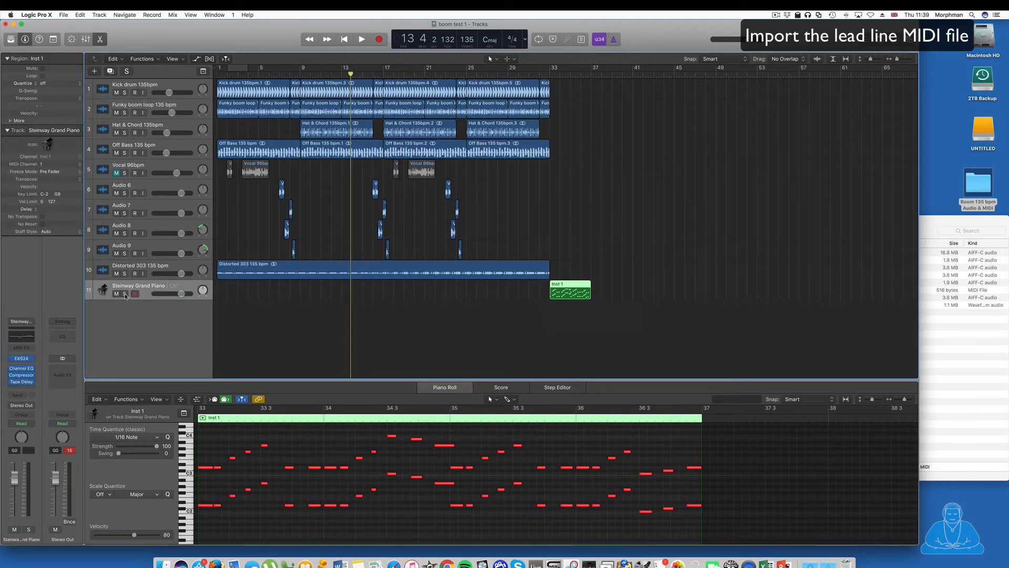
{"action": "left_click", "coordinate": [124, 294]}
{"action": "left_click_drag", "start_coordinate": [553, 71], "coordinate": [591, 71]}
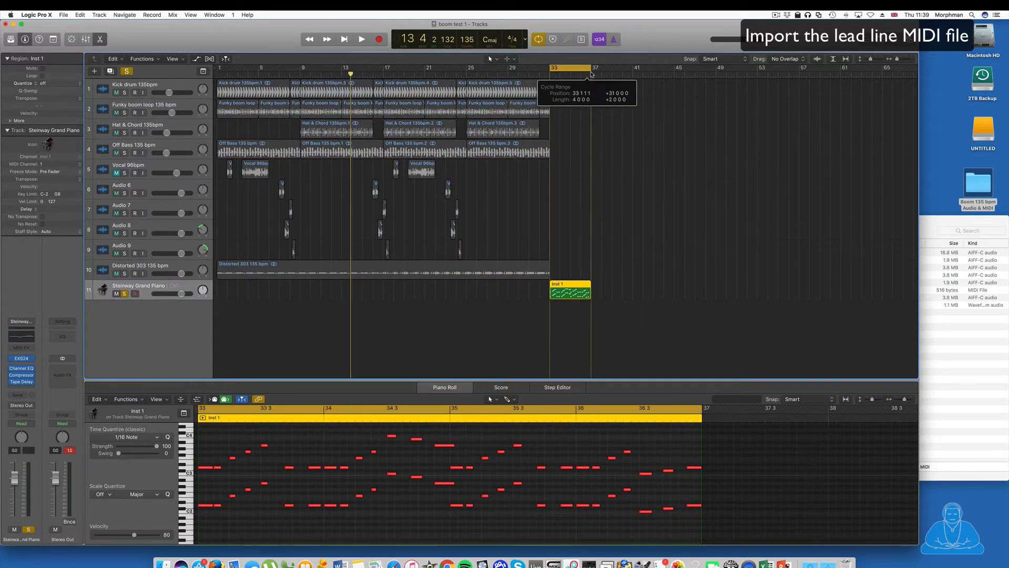
{"action": "key", "text": "space"}
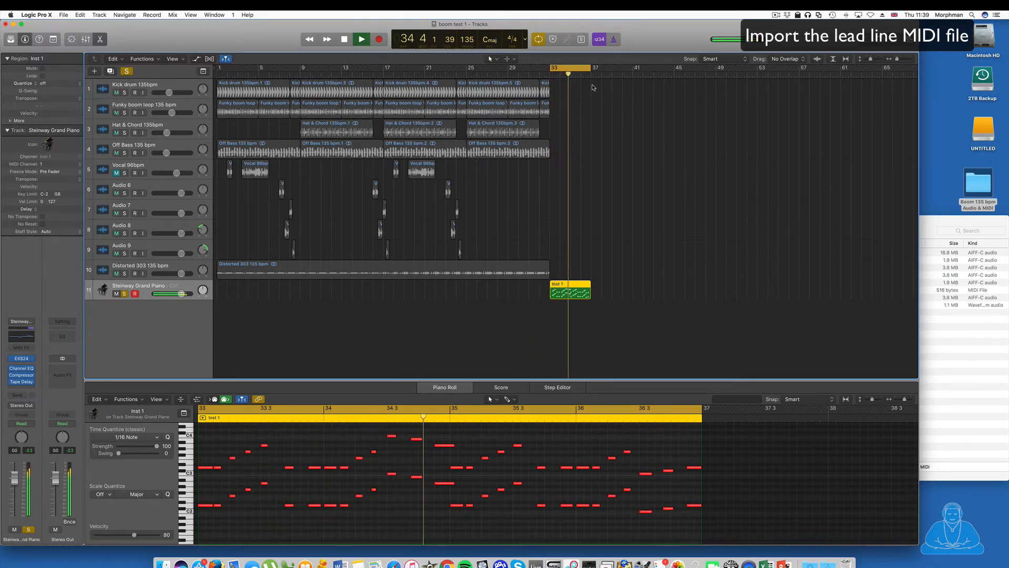
{"action": "key", "text": "space"}
Import lead line 135 bpm.aif from the Finder at bar 33 on a new track below the piano and audition it soloed
{"action": "left_click", "coordinate": [933, 220]}
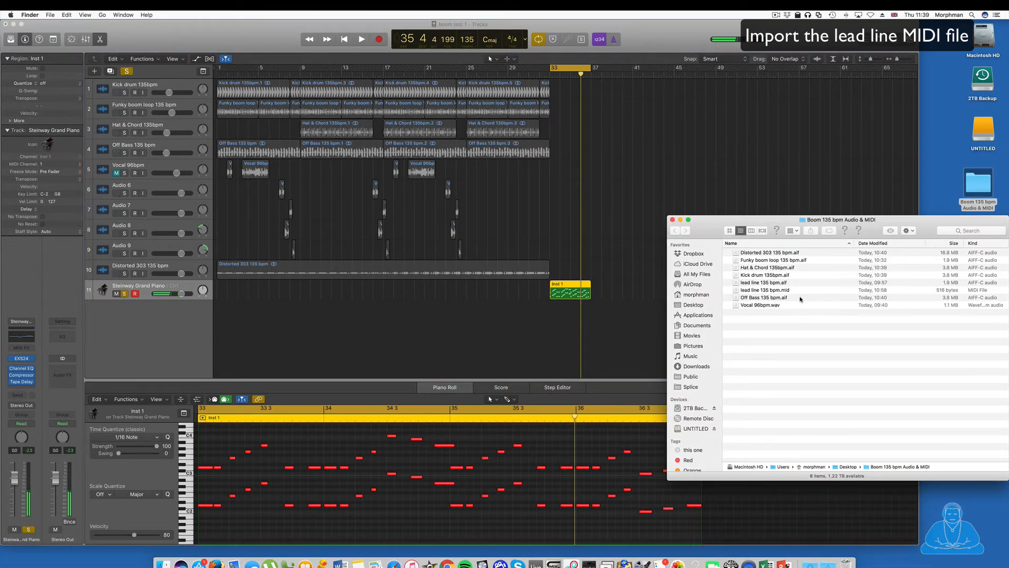
{"action": "left_click_drag", "start_coordinate": [750, 284], "coordinate": [555, 310]}
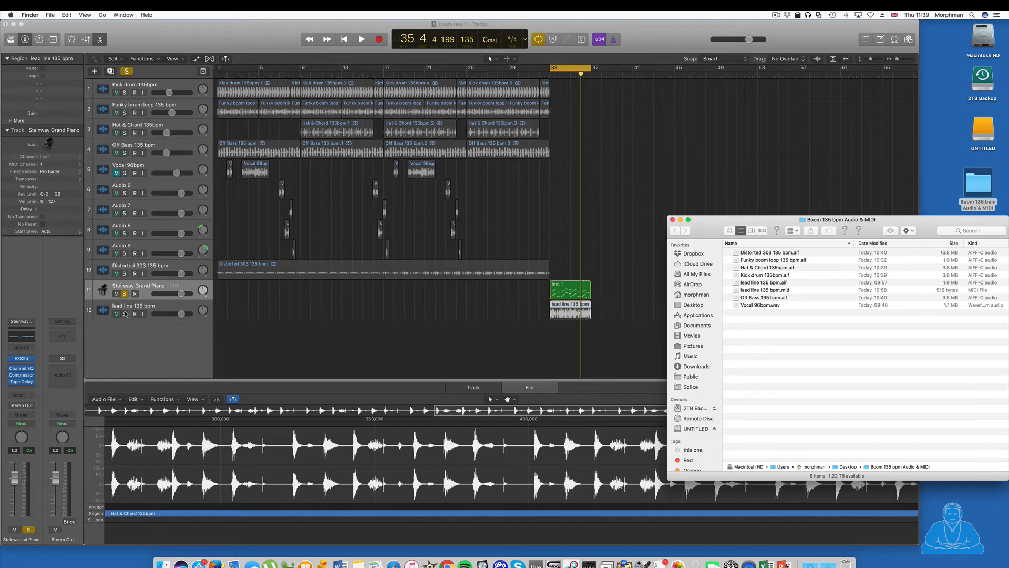
{"action": "left_click", "coordinate": [124, 313]}
{"action": "key", "text": "space"}
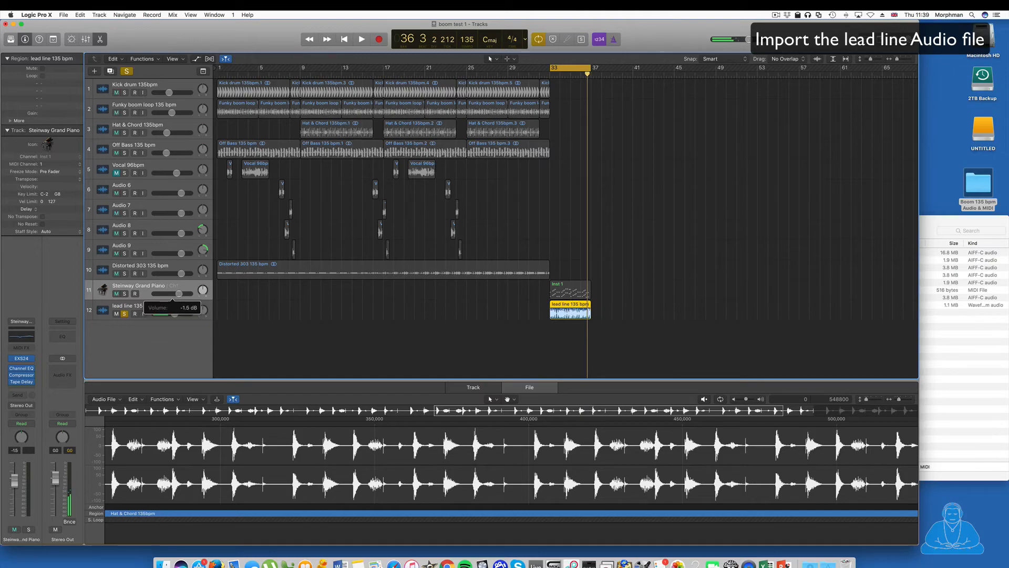
Unsolo the lead line audio track and replace the Steinway Grand Piano track's instrument with Alchemy
{"action": "left_click", "coordinate": [145, 286]}
{"action": "left_click", "coordinate": [125, 314]}
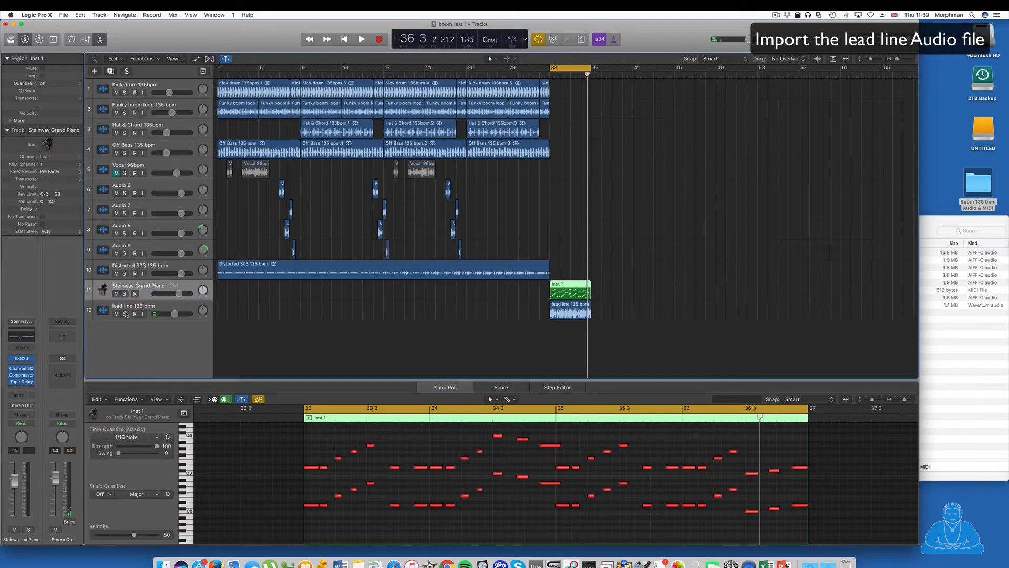
{"action": "left_click", "coordinate": [29, 356]}
{"action": "mouse_move", "coordinate": [36, 331]}
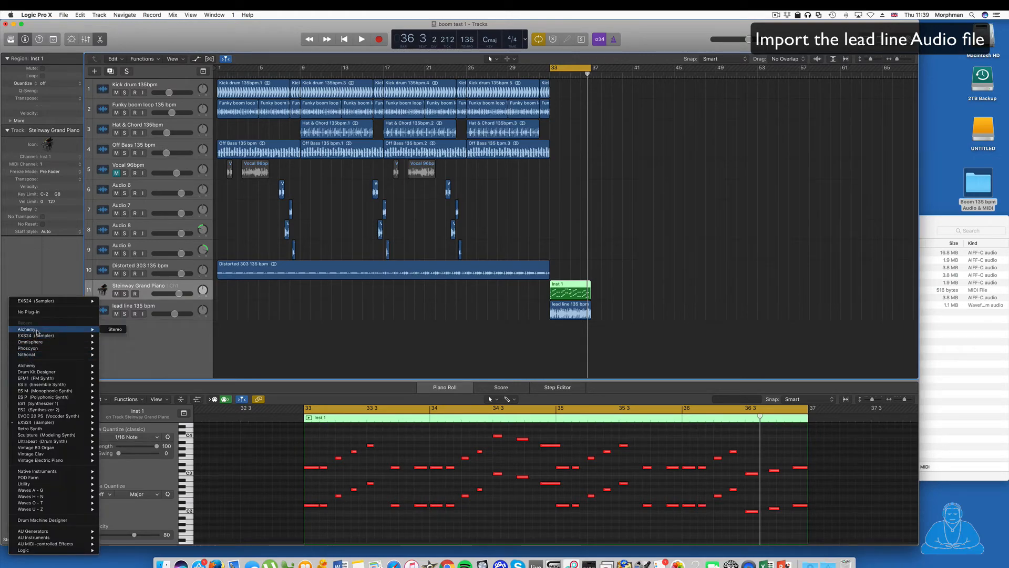
{"action": "left_click", "coordinate": [179, 338]}
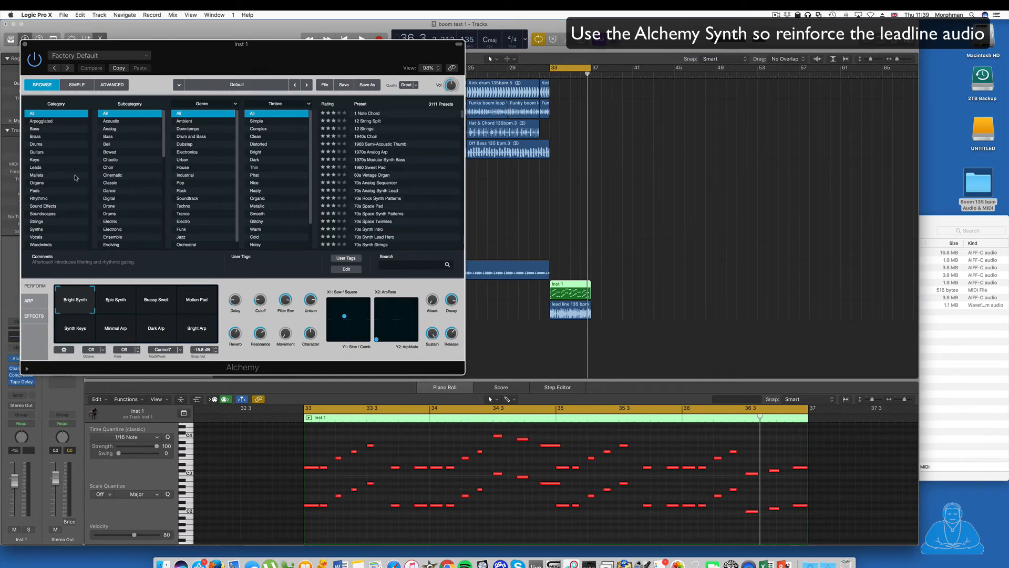
Load the Analog Sync Decay Lead preset from Alchemy's Leads category and play the lead line with it
{"action": "left_click", "coordinate": [36, 167]}
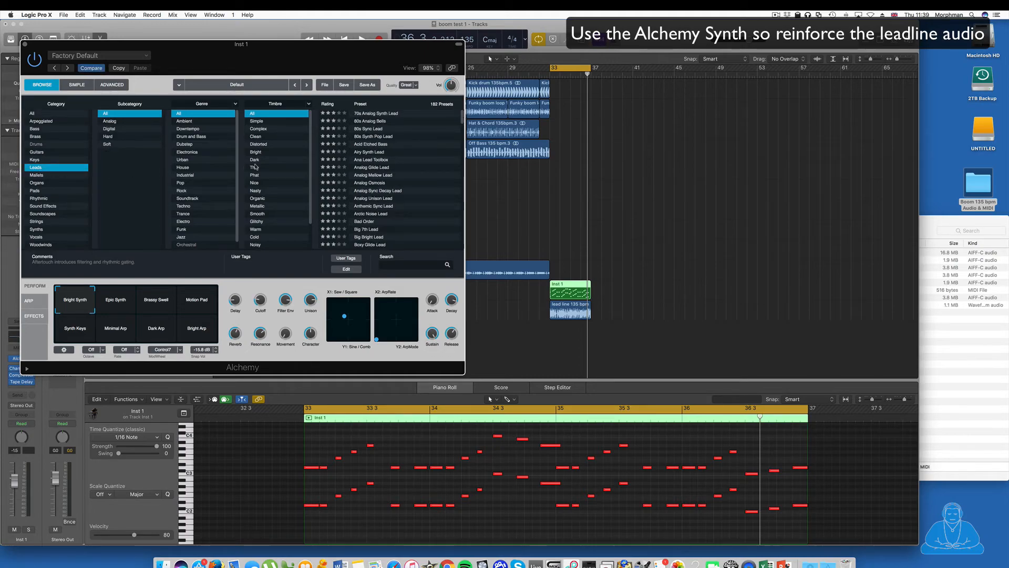
{"action": "left_click", "coordinate": [372, 191]}
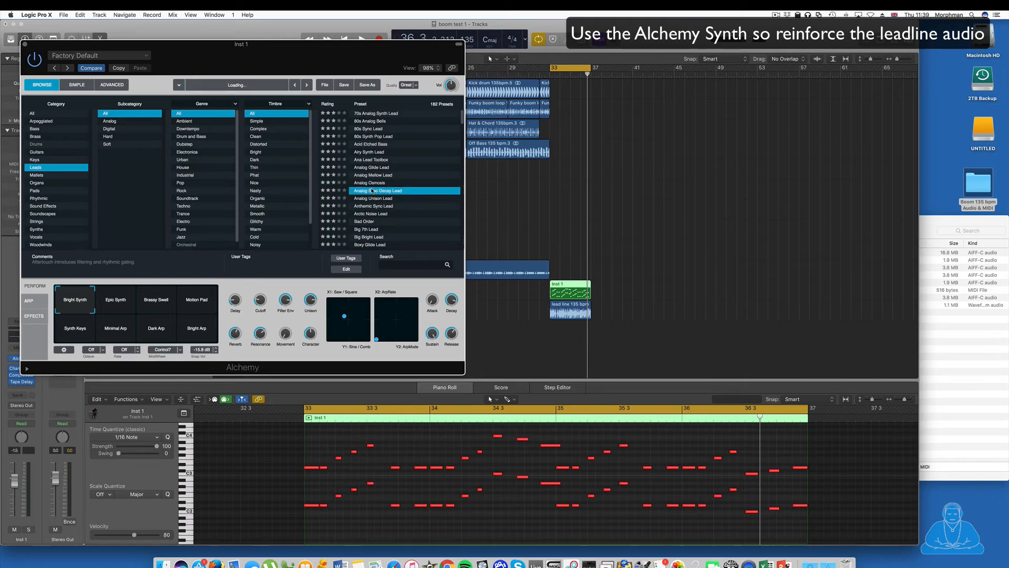
{"action": "key", "text": "space"}
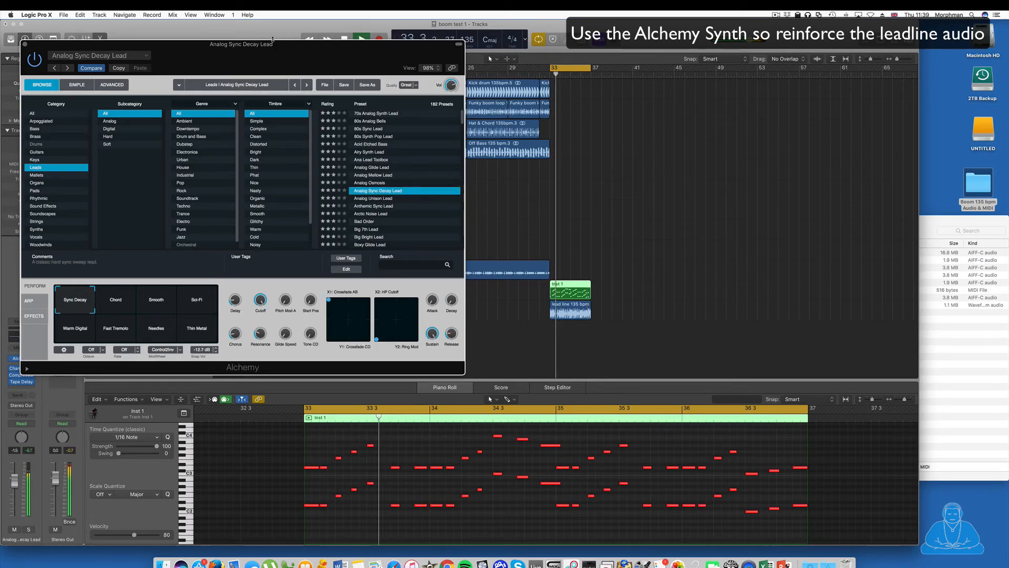
{"action": "left_click_drag", "start_coordinate": [272, 48], "coordinate": [294, 50]}
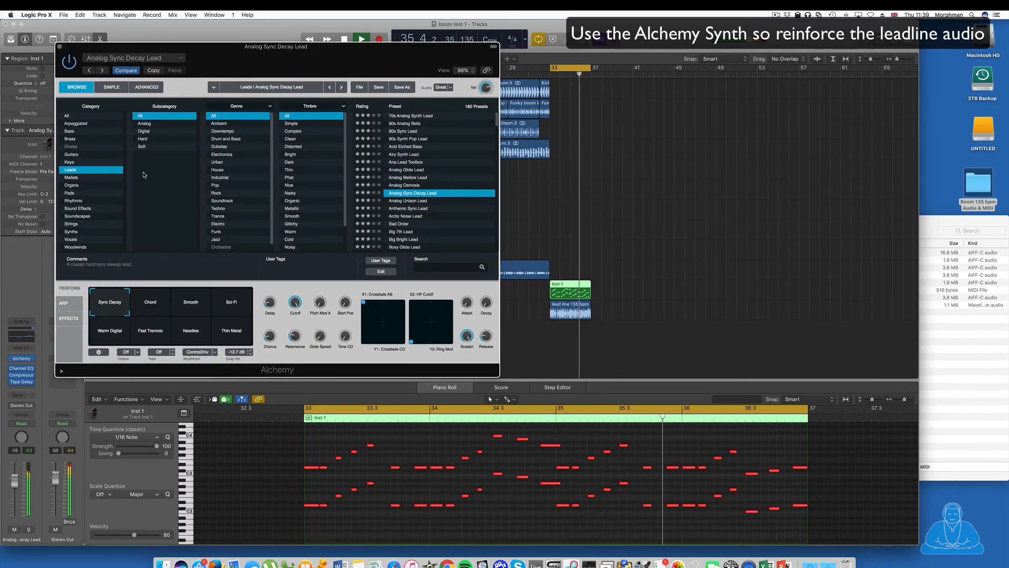
Mute the lead line audio track, audition Analog Unison Lead in Alchemy and load the Anthemic Sync Lead preset
{"action": "left_click_drag", "start_coordinate": [124, 56], "coordinate": [294, 50]}
{"action": "left_click", "coordinate": [117, 314]}
{"action": "left_click", "coordinate": [575, 195]}
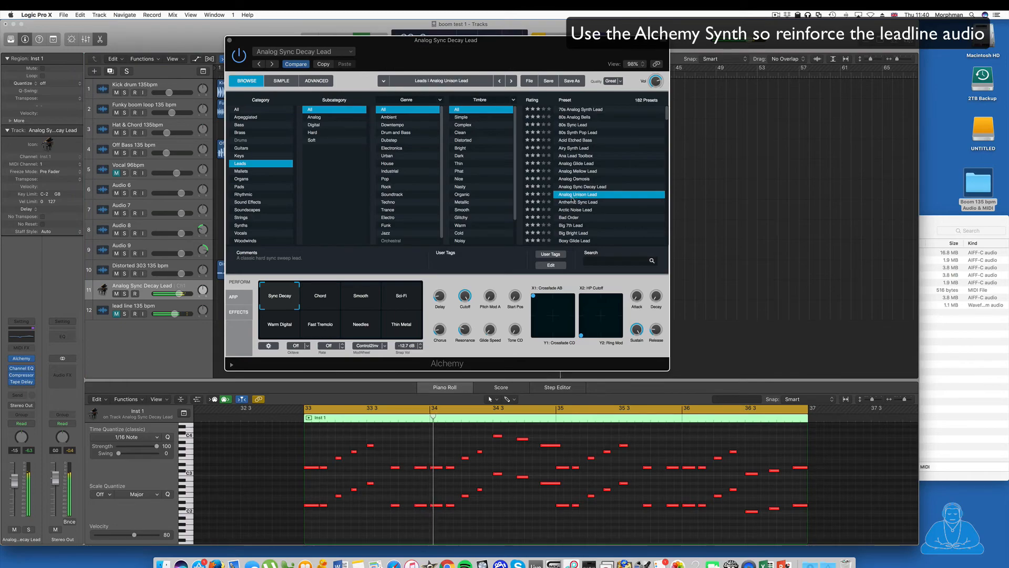
{"action": "left_click", "coordinate": [570, 203]}
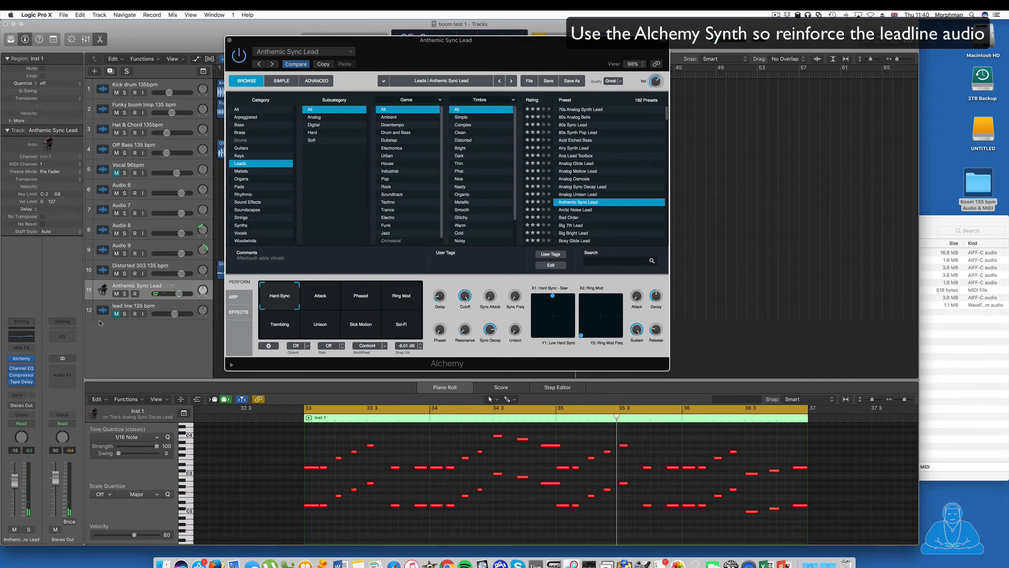
Unmute the lead line audio track, play it together with the Alchemy lead and close the Alchemy window
{"action": "left_click", "coordinate": [123, 318]}
{"action": "key", "text": "space"}
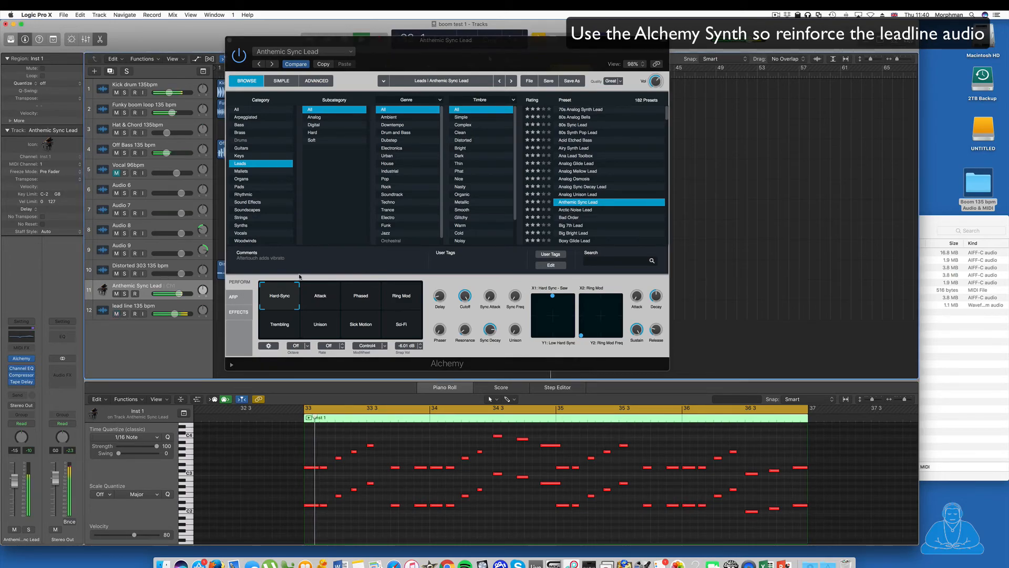
{"action": "left_click", "coordinate": [230, 41]}
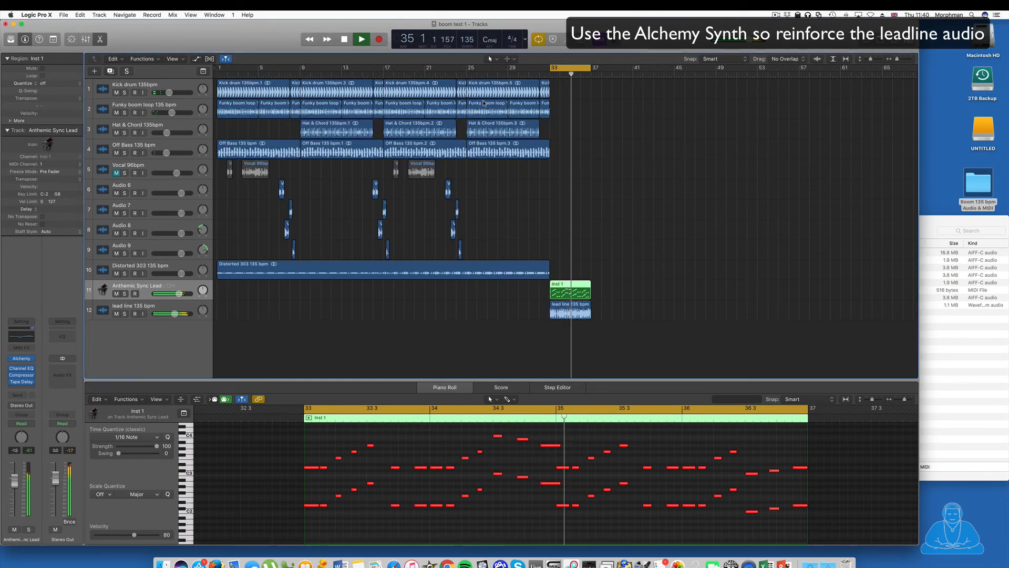
{"action": "key", "text": "space"}
Copy the four vocal chops at about bar 23 on Audio 6 to 9 to about bars 32 and 35 and play them
{"action": "left_click_drag", "start_coordinate": [436, 189], "coordinate": [465, 248]}
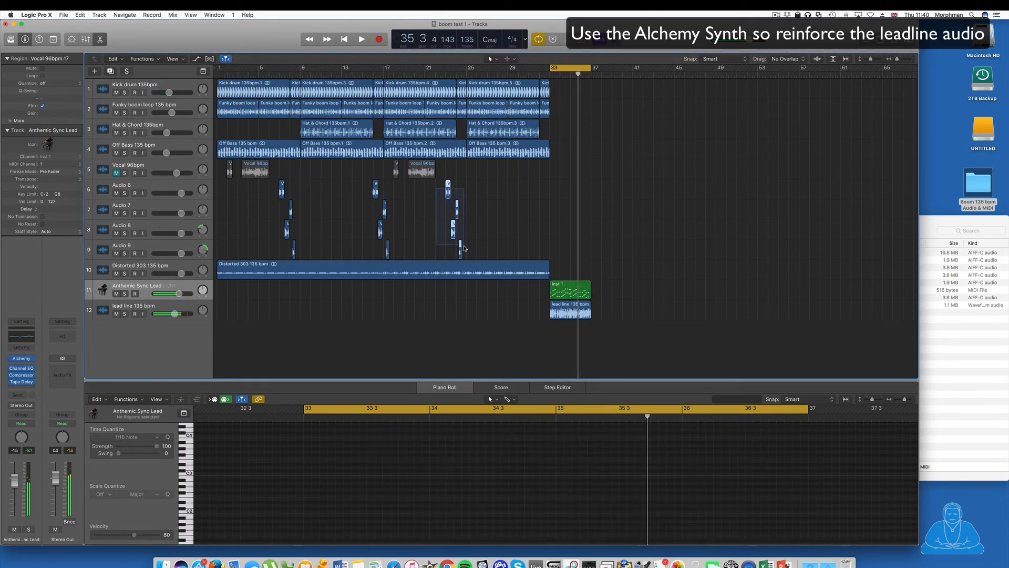
{"action": "left_click_drag", "start_coordinate": [448, 190], "coordinate": [573, 191]}
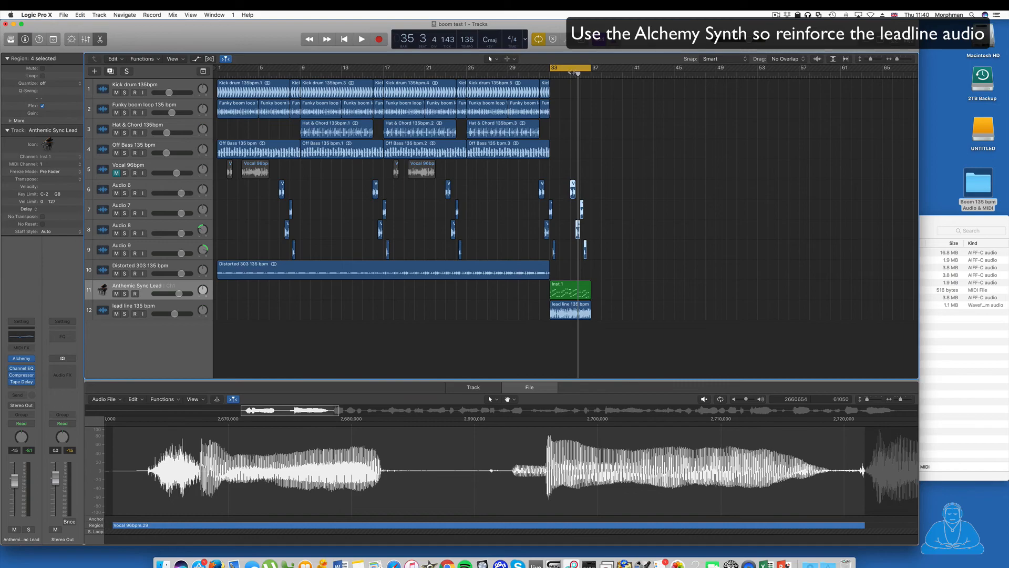
{"action": "left_click", "coordinate": [538, 74]}
{"action": "key", "text": "space"}
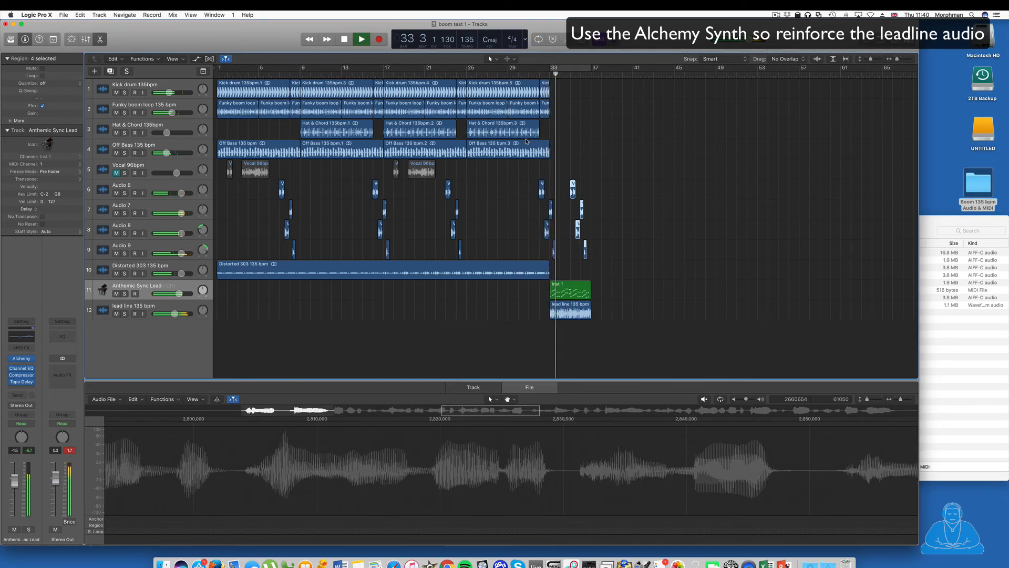
Copy both lead line regions and the bar 35 vocal chops four bars further on, and set the cycle range to bars 9 to 41
{"action": "left_click_drag", "start_coordinate": [609, 183], "coordinate": [589, 284]}
{"action": "left_click", "coordinate": [561, 285]}
{"action": "left_click_drag", "start_coordinate": [597, 285], "coordinate": [598, 286]}
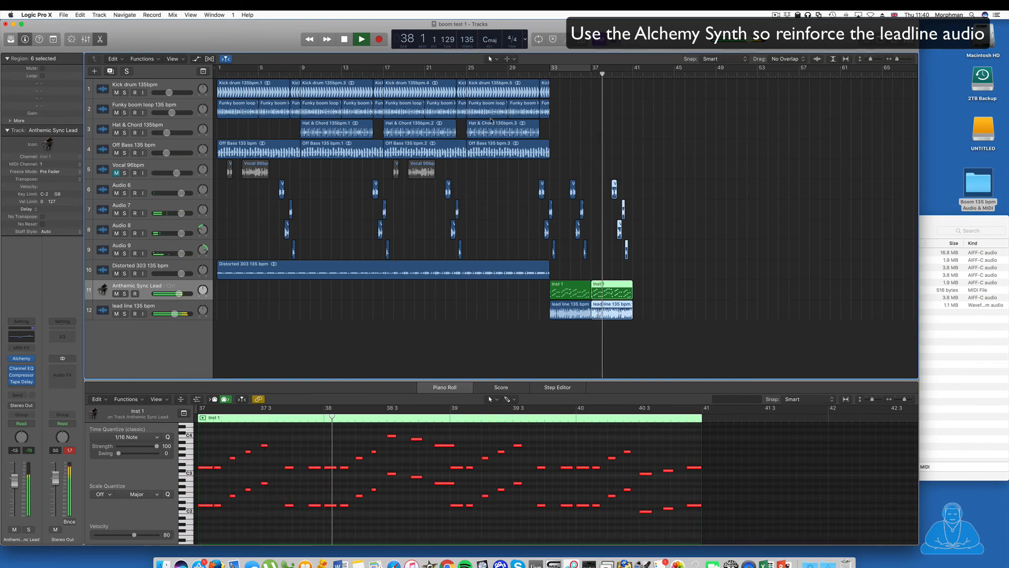
{"action": "left_click_drag", "start_coordinate": [296, 72], "coordinate": [631, 95]}
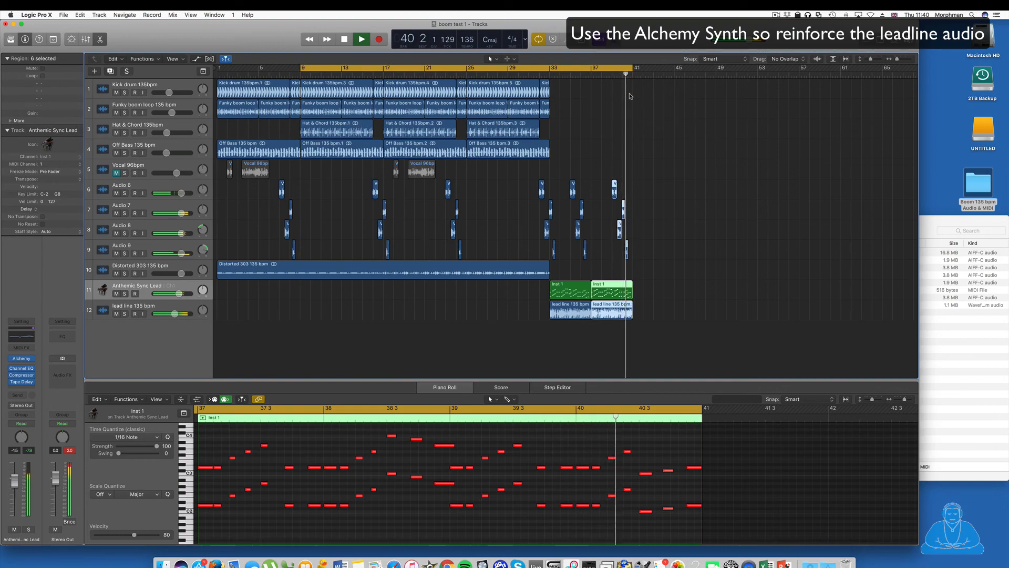